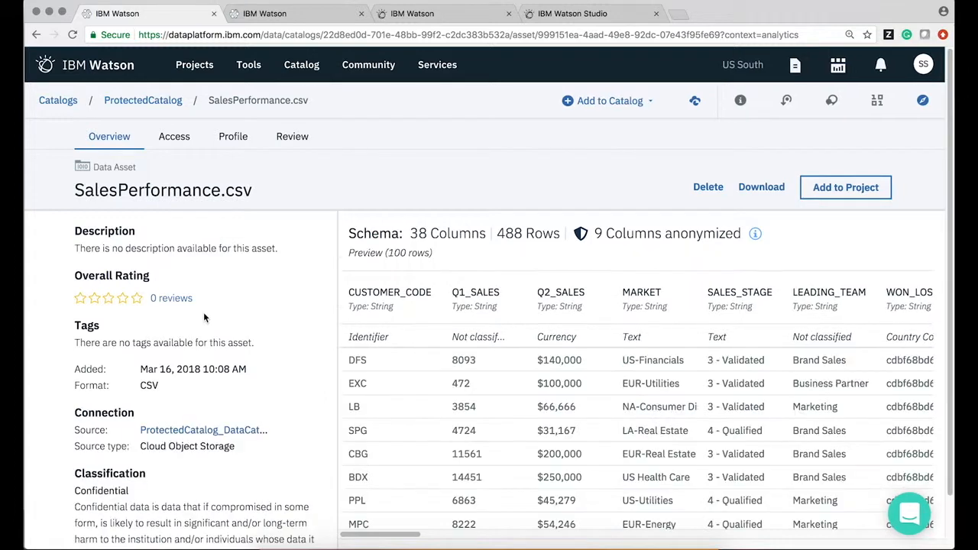
Add the SalesPerformance.csv catalog asset to the project ThinkProject
{"action": "scroll", "coordinate": [485, 373], "scroll_direction": "right", "scroll_amount": 1}
{"action": "scroll", "coordinate": [485, 373], "scroll_direction": "down", "scroll_amount": 1}
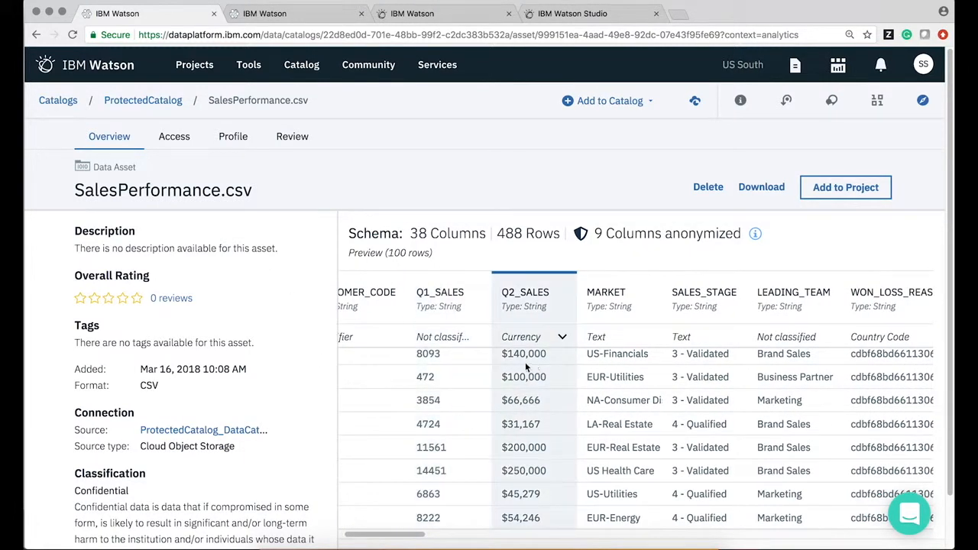
{"action": "scroll", "coordinate": [411, 362], "scroll_direction": "left", "scroll_amount": 1}
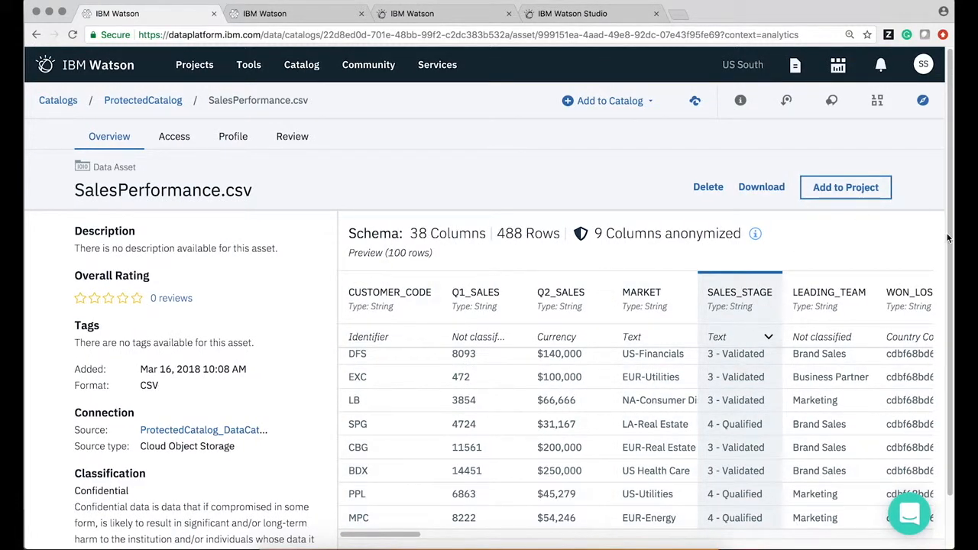
{"action": "left_click", "coordinate": [859, 187]}
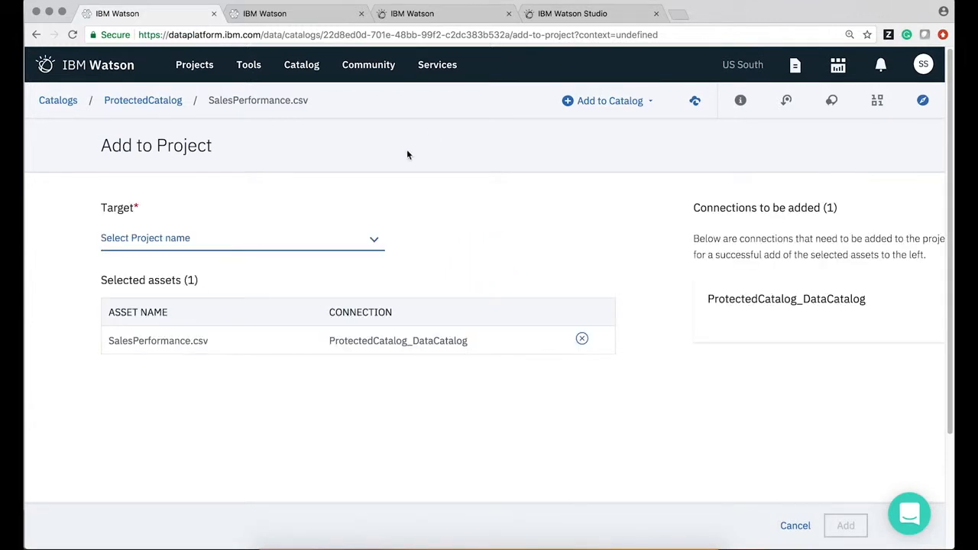
{"action": "left_click", "coordinate": [335, 242]}
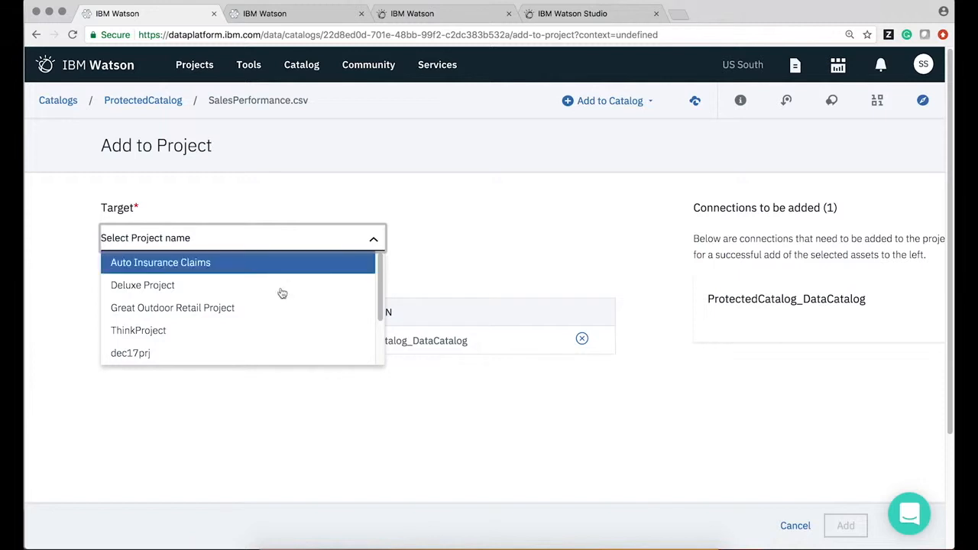
{"action": "left_click", "coordinate": [237, 330]}
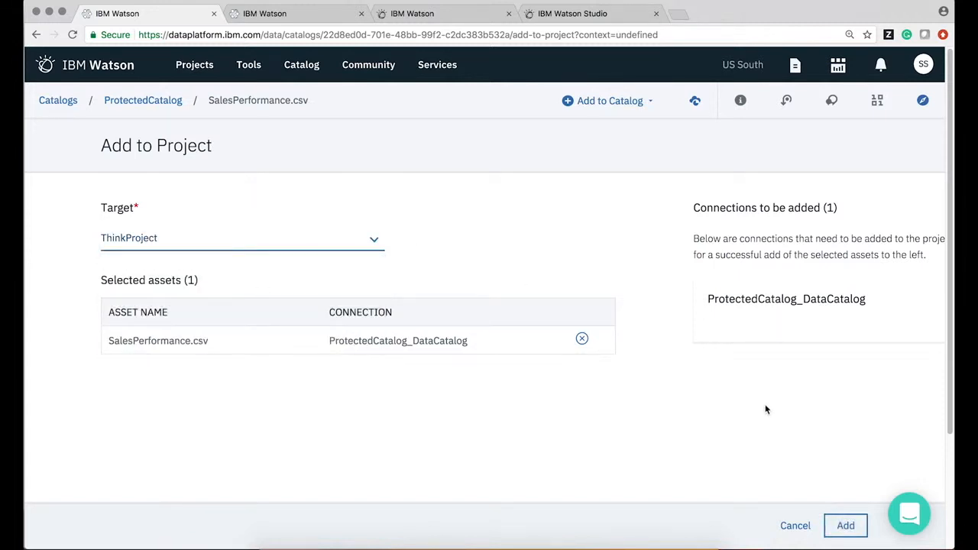
{"action": "left_click", "coordinate": [843, 525]}
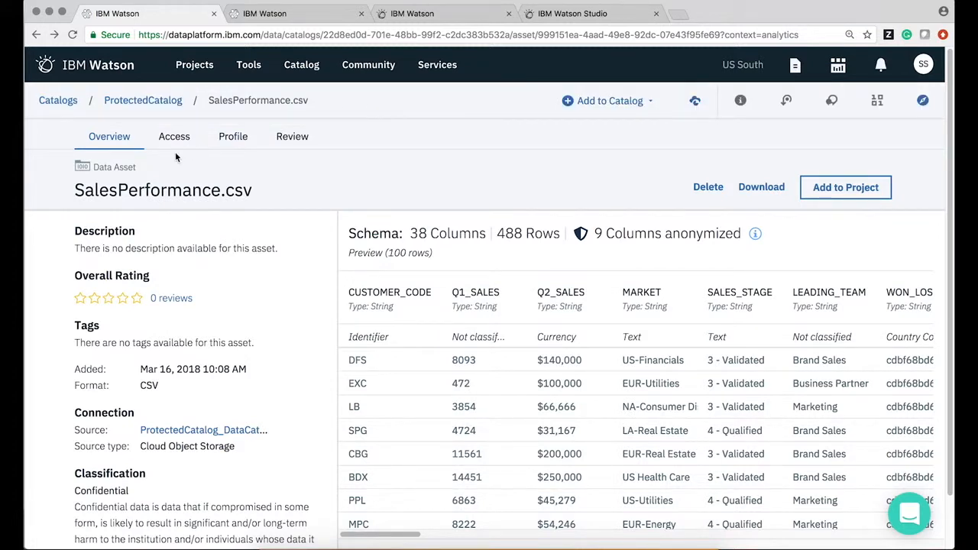
Go to ThinkProject's data assets and preview the most recently added SalesPerformance.csv
{"action": "mouse_move", "coordinate": [300, 90]}
{"action": "mouse_move", "coordinate": [195, 66]}
{"action": "left_click", "coordinate": [208, 161]}
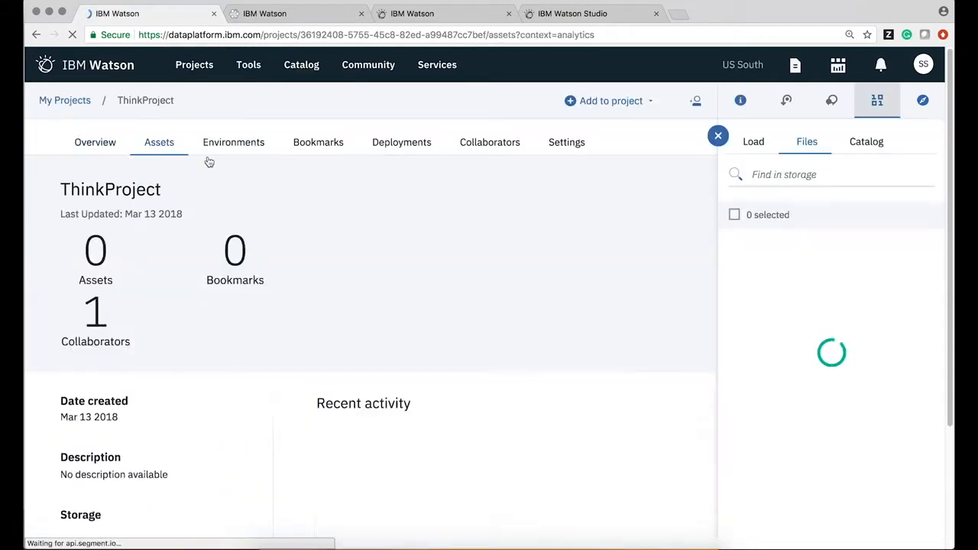
{"action": "scroll", "coordinate": [283, 312], "scroll_direction": "down", "scroll_amount": 1}
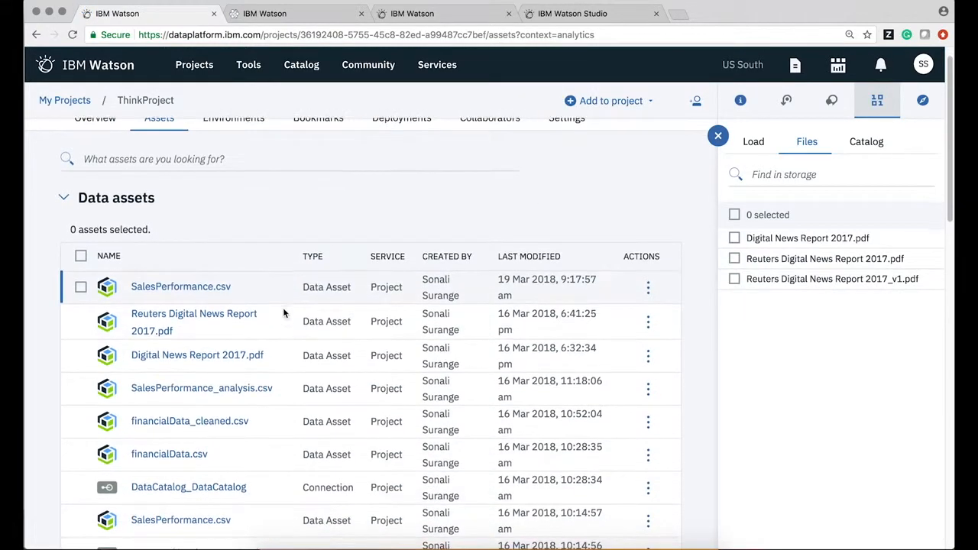
{"action": "left_click", "coordinate": [199, 288]}
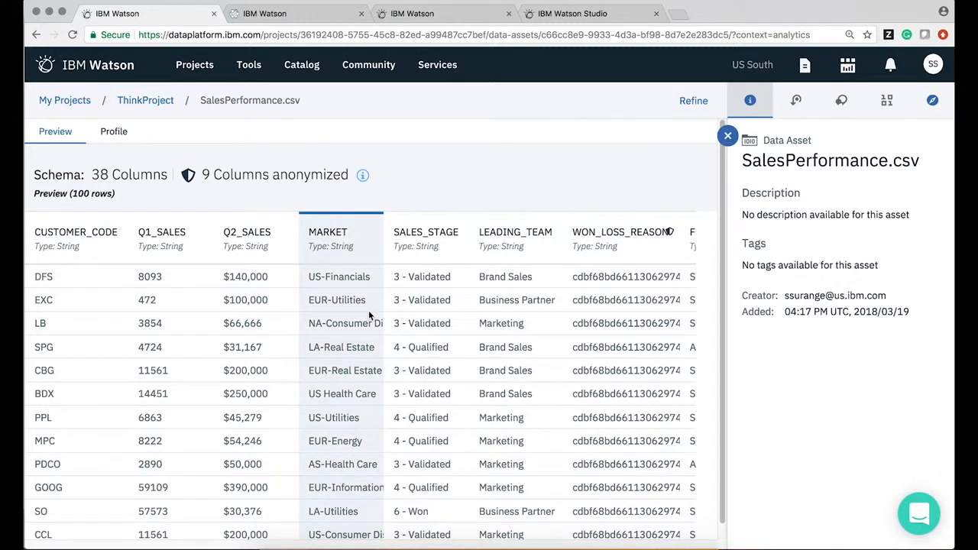
{"action": "scroll", "coordinate": [369, 311], "scroll_direction": "right", "scroll_amount": 5}
{"action": "scroll", "coordinate": [469, 303], "scroll_direction": "left", "scroll_amount": 5}
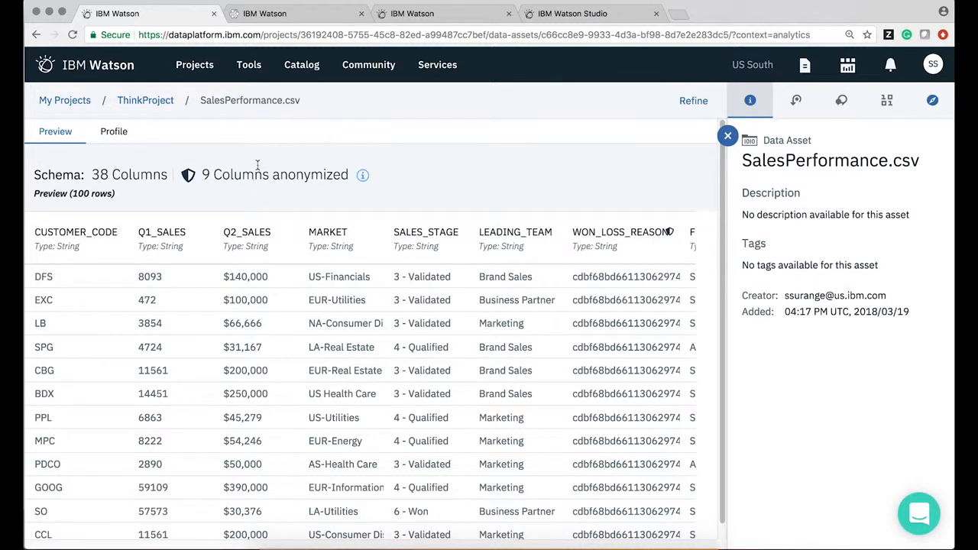
Open SalesPerformance.csv for refining, convert the q1_sales column to Integer and hide the data flow details
{"action": "left_click", "coordinate": [690, 103]}
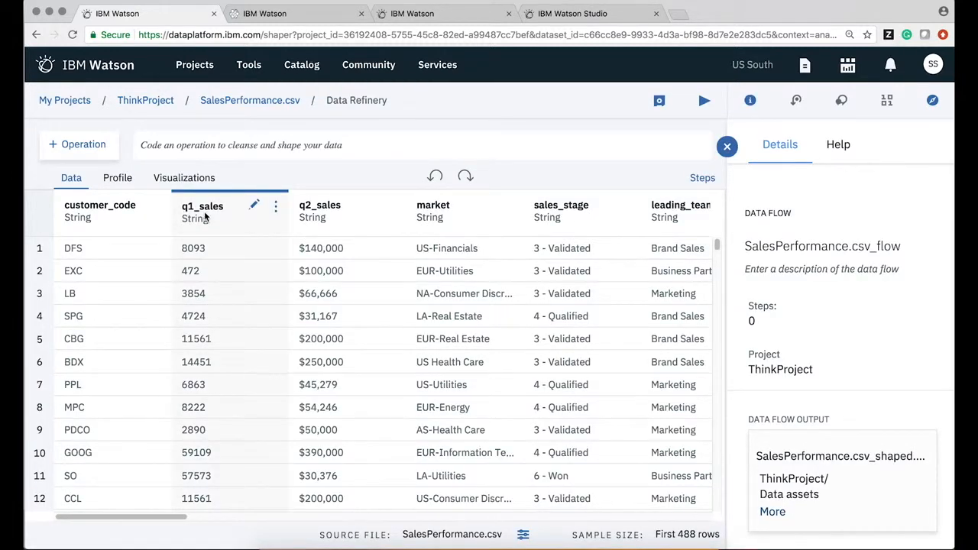
{"action": "left_click", "coordinate": [276, 207]}
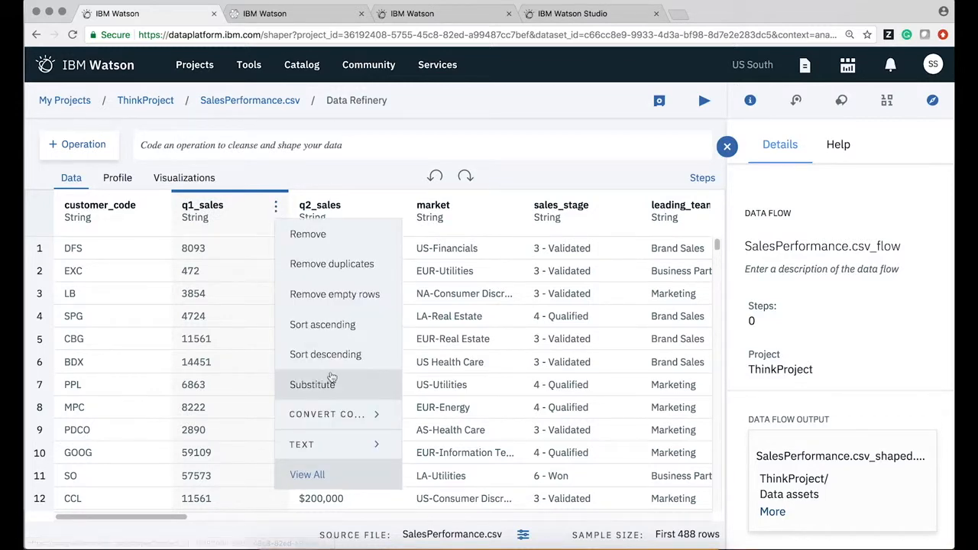
{"action": "left_click", "coordinate": [317, 422]}
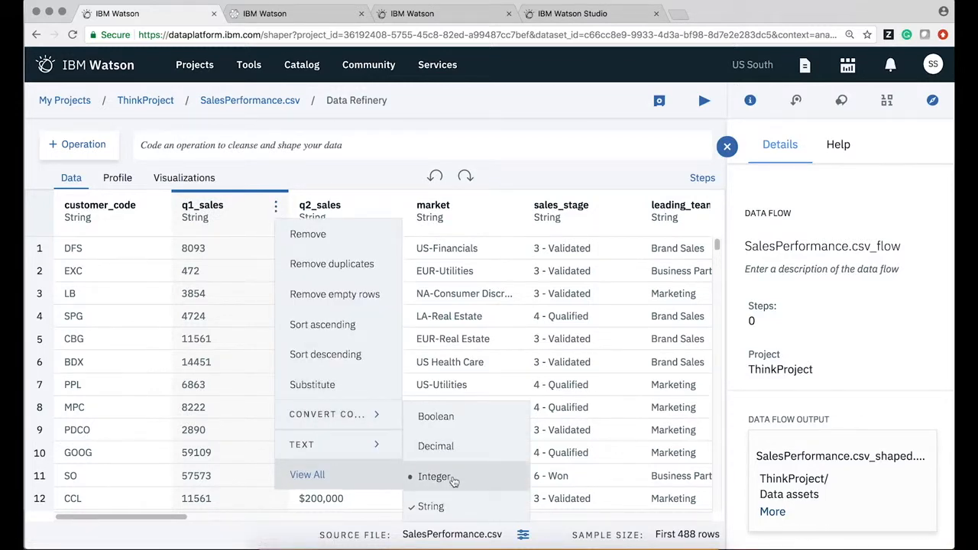
{"action": "left_click", "coordinate": [456, 474]}
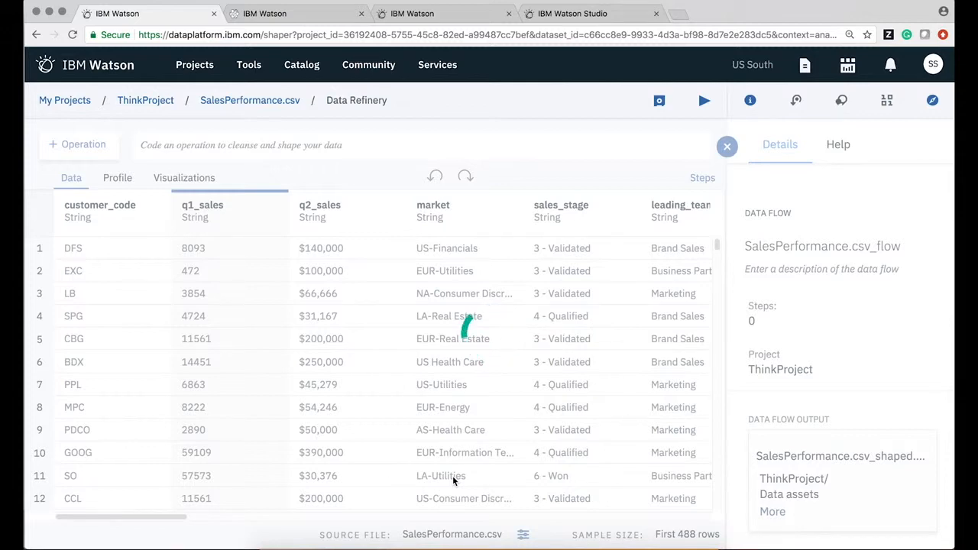
{"action": "left_click", "coordinate": [727, 148]}
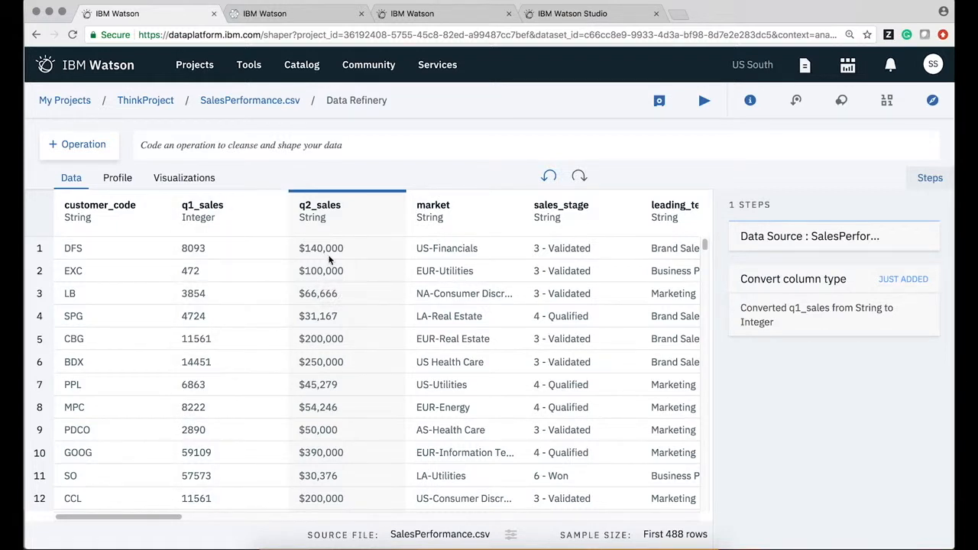
Strip dollar signs and commas from q2_sales with a Replace substring operation using the regular expression [\$\,] and an empty replacement
{"action": "left_click", "coordinate": [67, 146]}
{"action": "scroll", "coordinate": [76, 401], "scroll_direction": "down", "scroll_amount": 5}
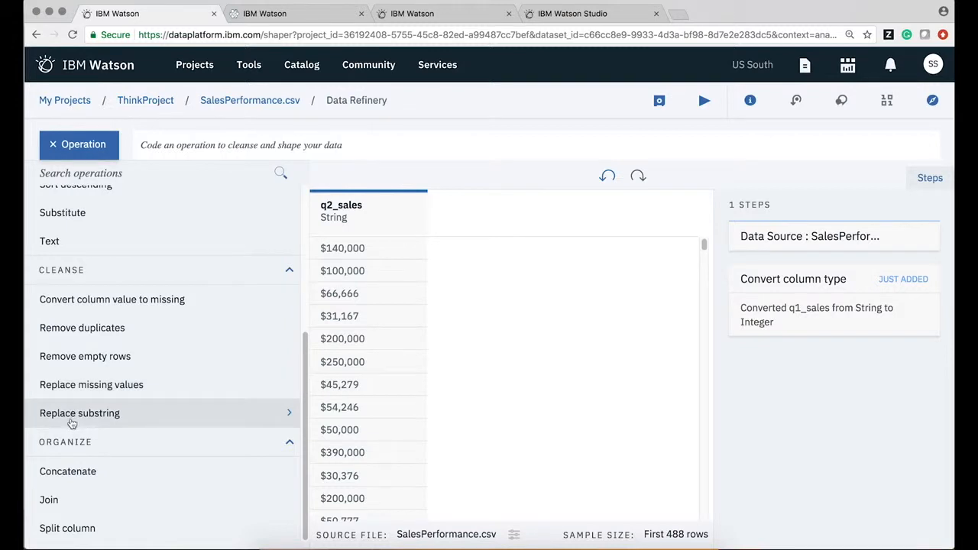
{"action": "left_click", "coordinate": [72, 414]}
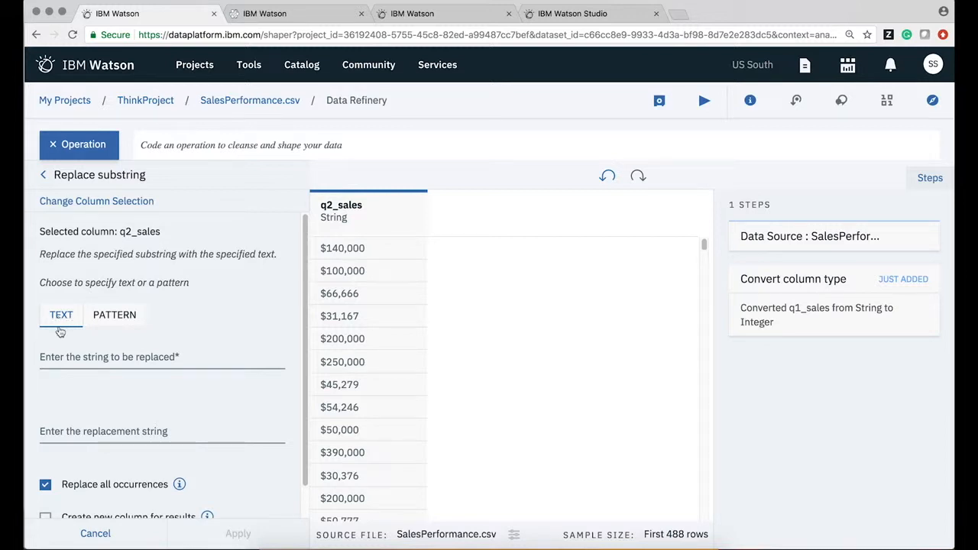
{"action": "left_click", "coordinate": [53, 358]}
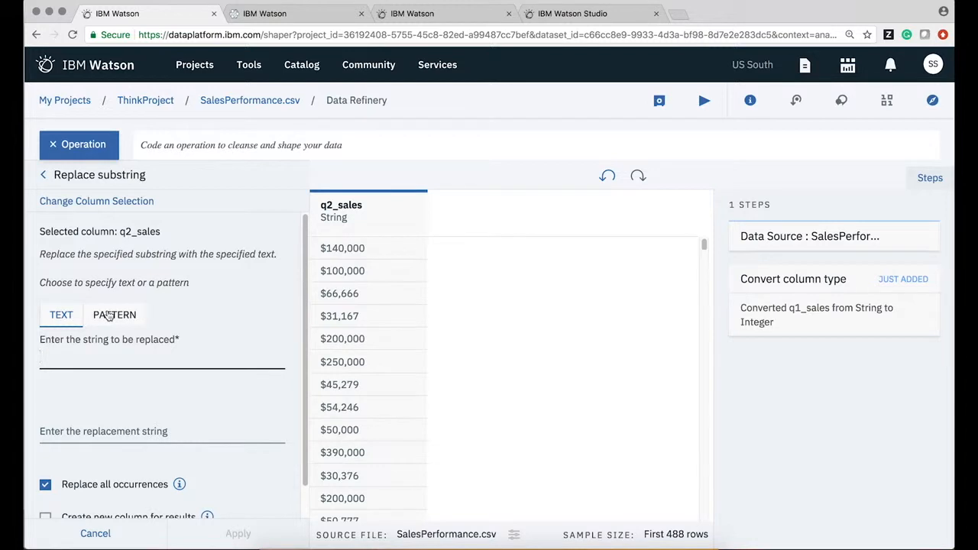
{"action": "left_click", "coordinate": [109, 316]}
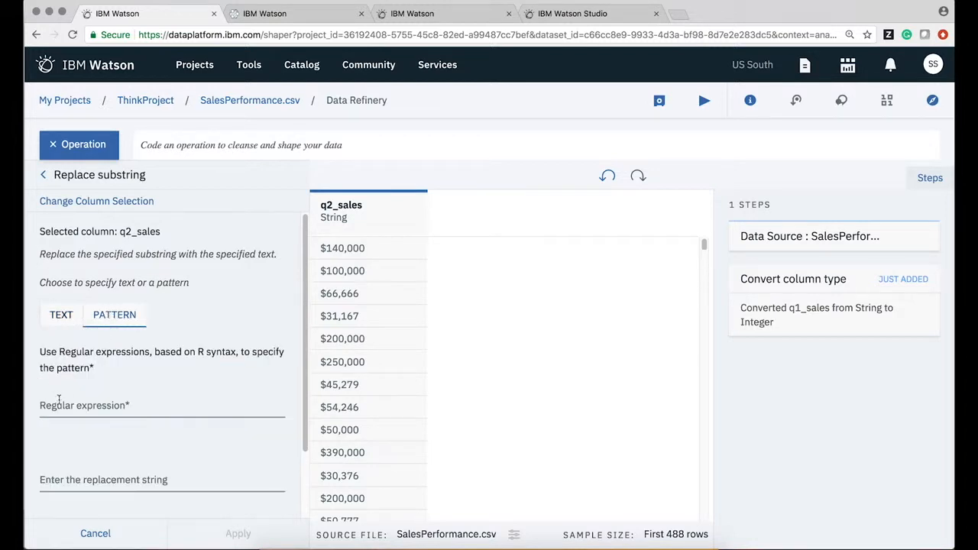
{"action": "left_click", "coordinate": [58, 402]}
{"action": "type", "text": "[\\$\\,"}
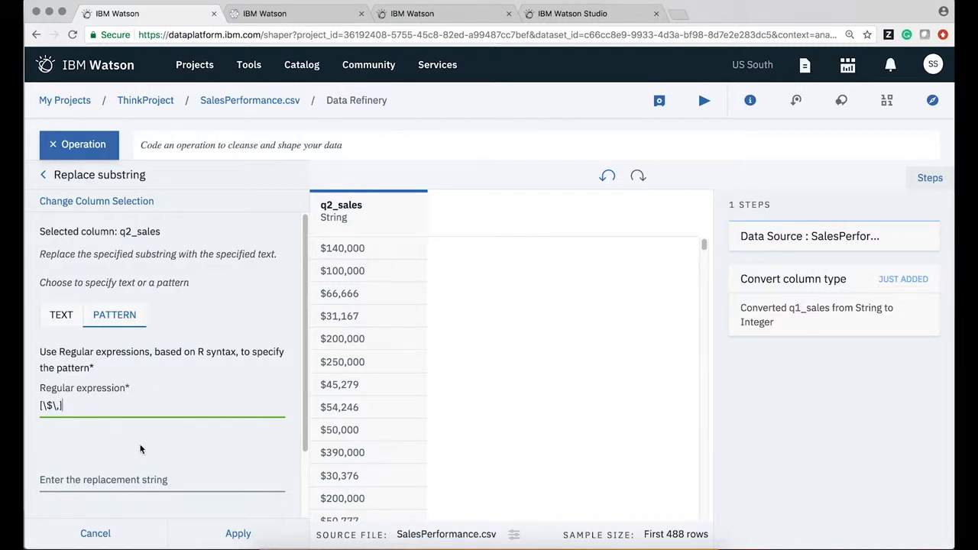
{"action": "left_click", "coordinate": [231, 535]}
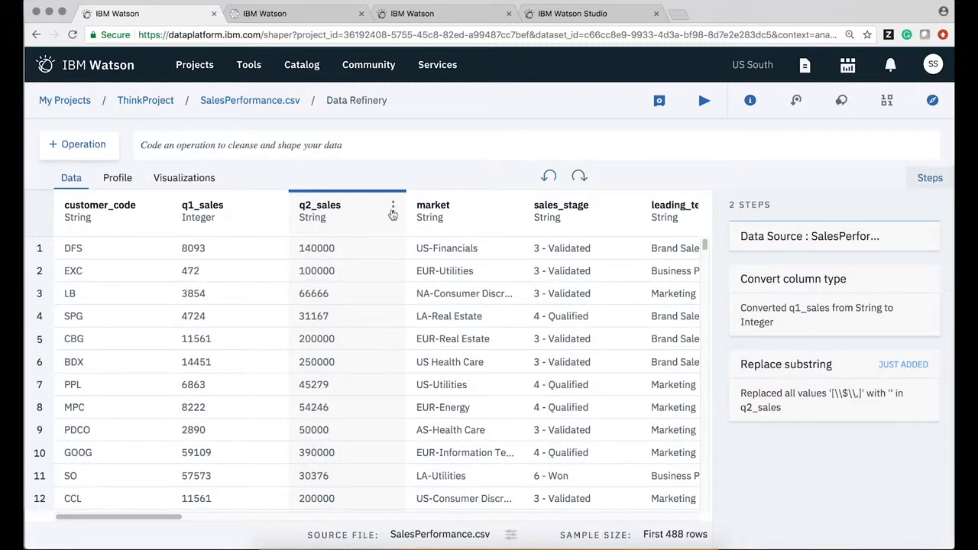
Convert the q2_sales column to Integer
{"action": "left_click", "coordinate": [392, 207]}
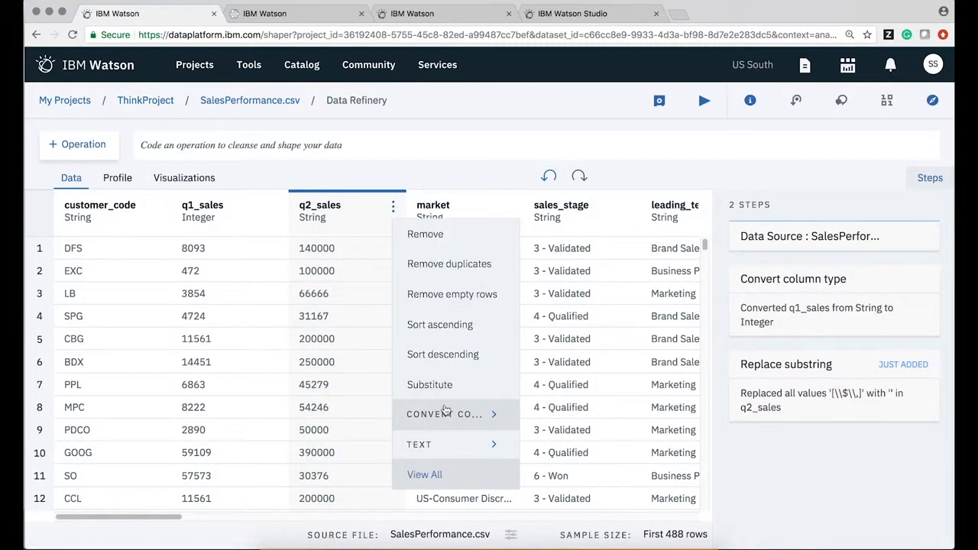
{"action": "mouse_move", "coordinate": [459, 413]}
{"action": "left_click", "coordinate": [551, 474]}
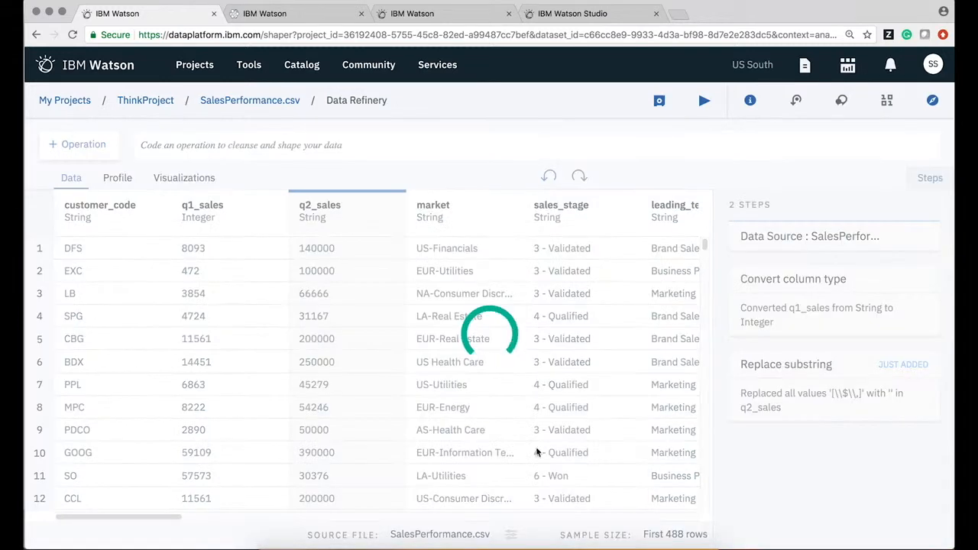
Calculate the sum of q2_sales and q1_sales into a new column named total_sales and check the recorded steps
{"action": "left_click", "coordinate": [96, 146]}
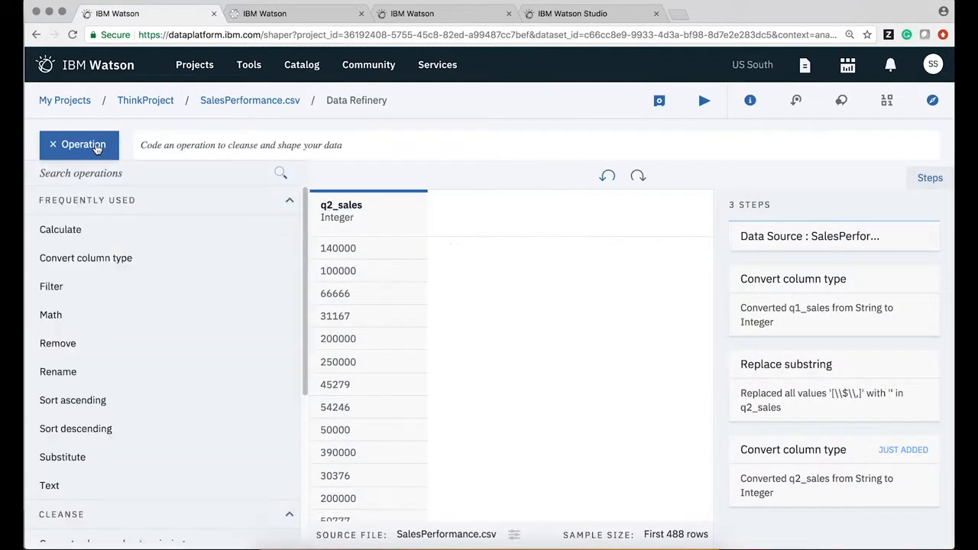
{"action": "left_click", "coordinate": [83, 229]}
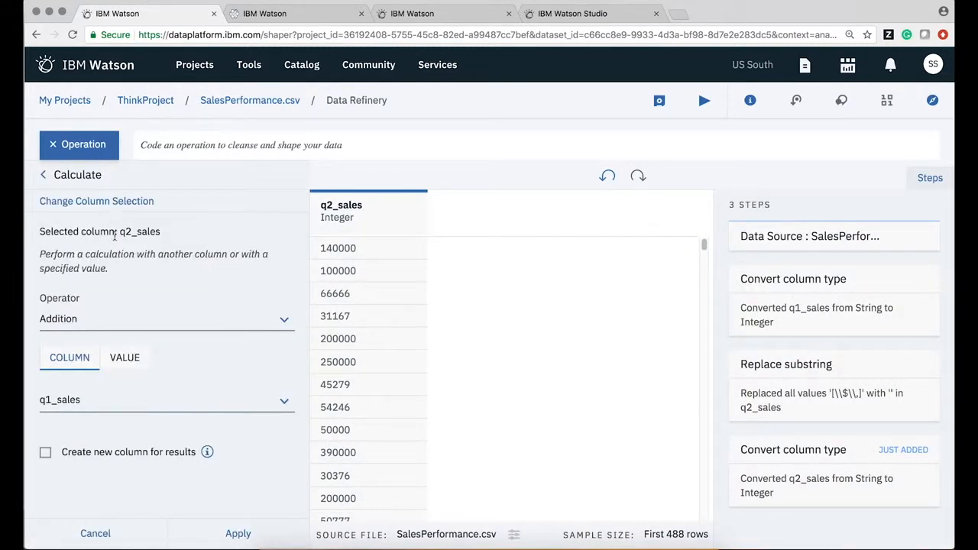
{"action": "left_click", "coordinate": [45, 454]}
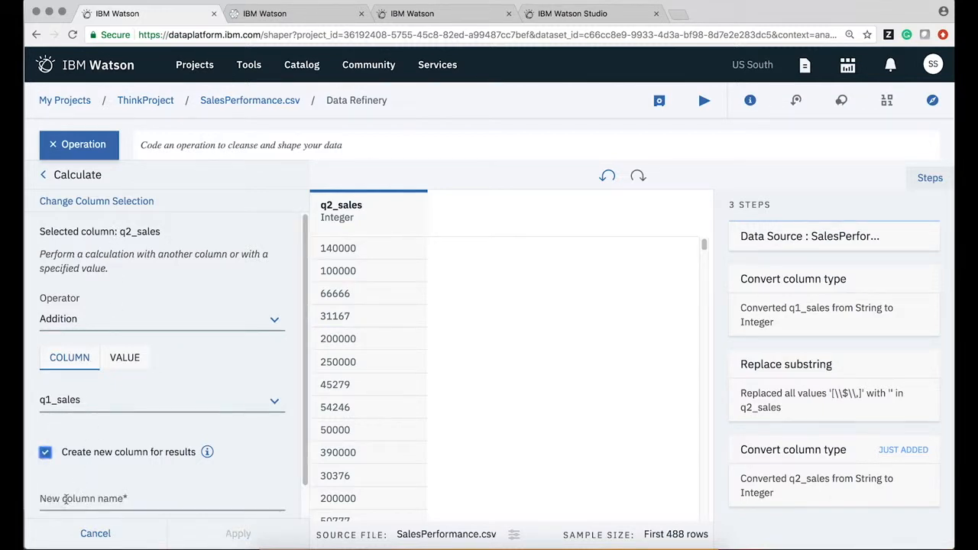
{"action": "left_click", "coordinate": [65, 500]}
{"action": "type", "text": "total_sales"}
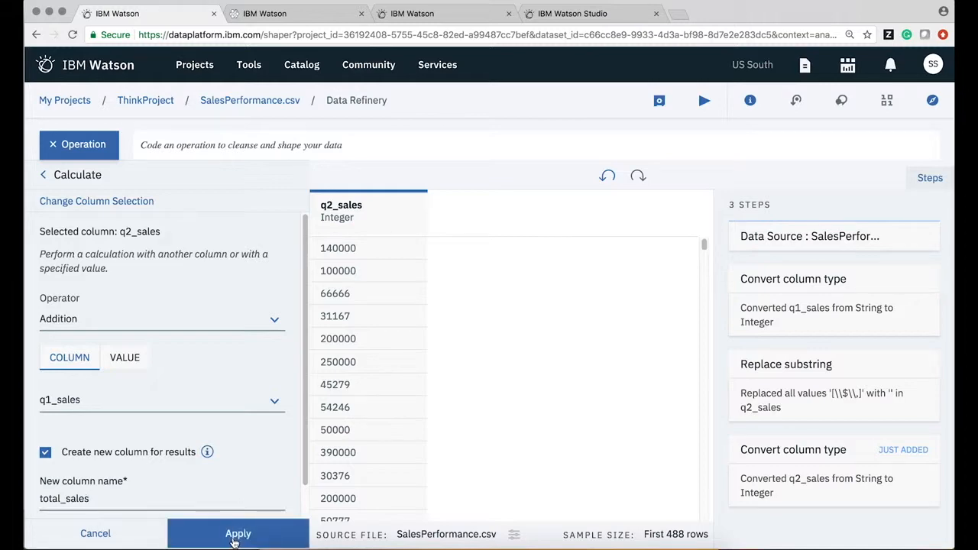
{"action": "left_click", "coordinate": [235, 540]}
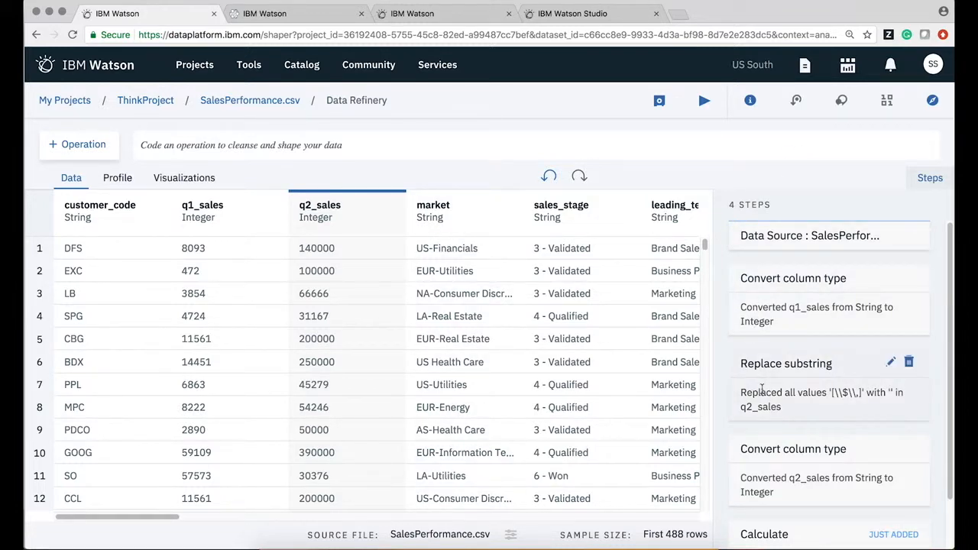
{"action": "scroll", "coordinate": [762, 391], "scroll_direction": "down", "scroll_amount": 2}
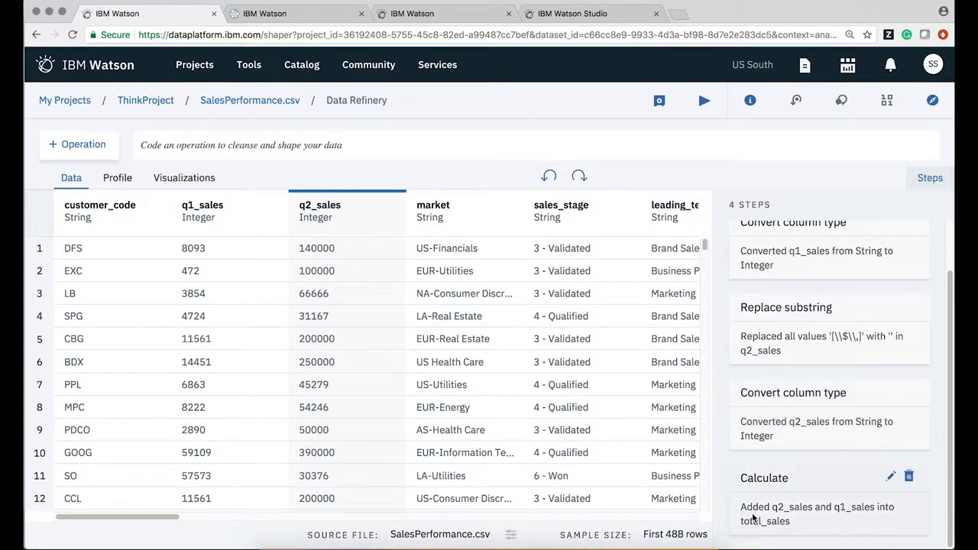
{"action": "scroll", "coordinate": [753, 518], "scroll_direction": "up", "scroll_amount": 2}
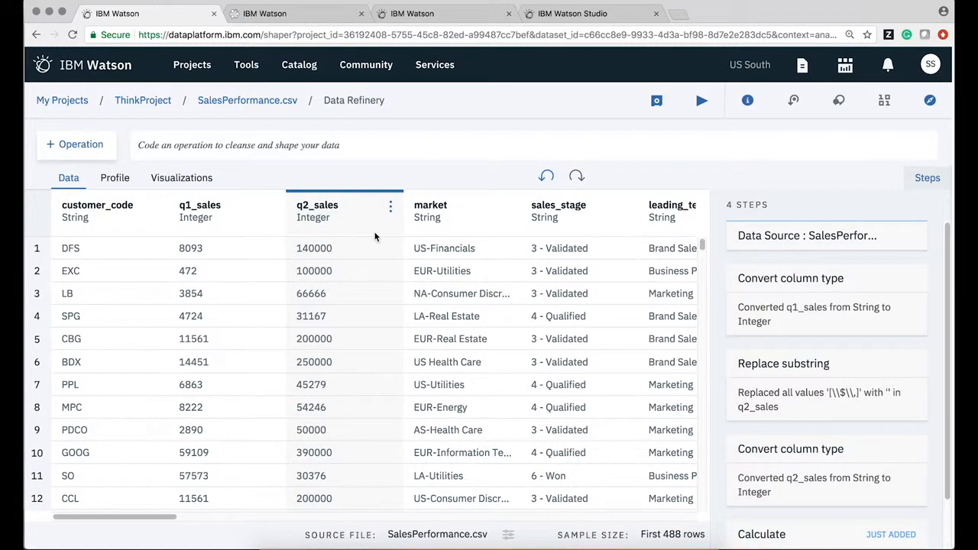
Examine the frequency profiles of the columns from q1_sales through leading_team, with the steps list hidden
{"action": "left_click", "coordinate": [115, 178]}
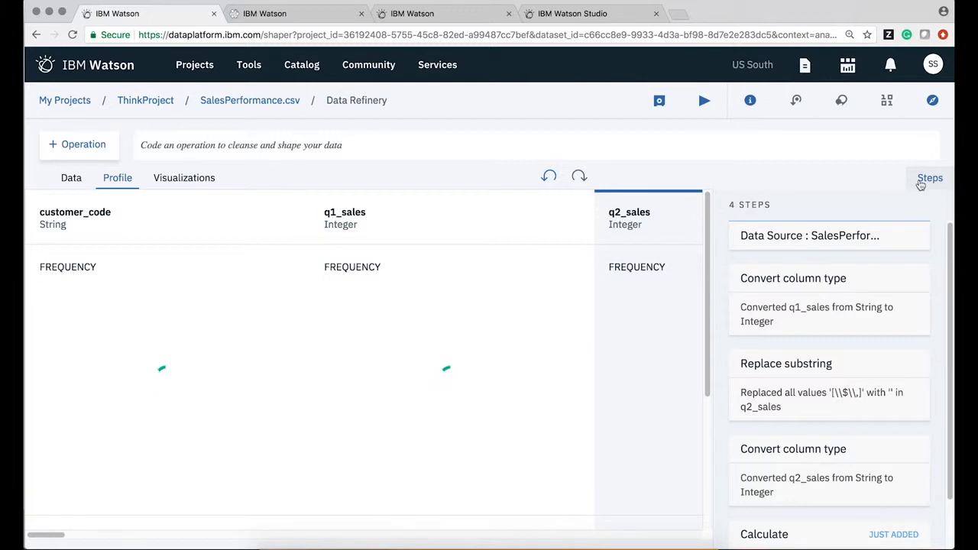
{"action": "left_click", "coordinate": [922, 182]}
{"action": "scroll", "coordinate": [468, 433], "scroll_direction": "right", "scroll_amount": 4}
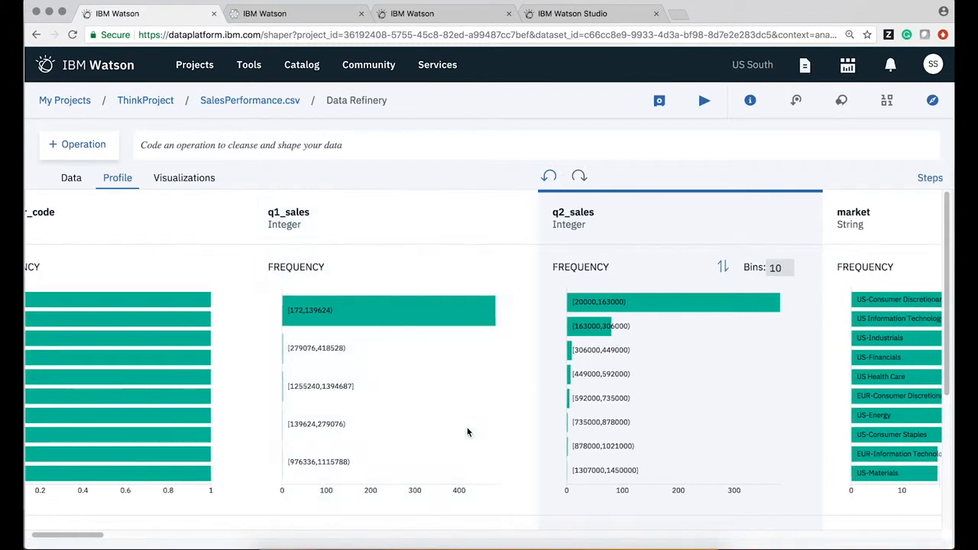
{"action": "scroll", "coordinate": [468, 433], "scroll_direction": "right", "scroll_amount": 8}
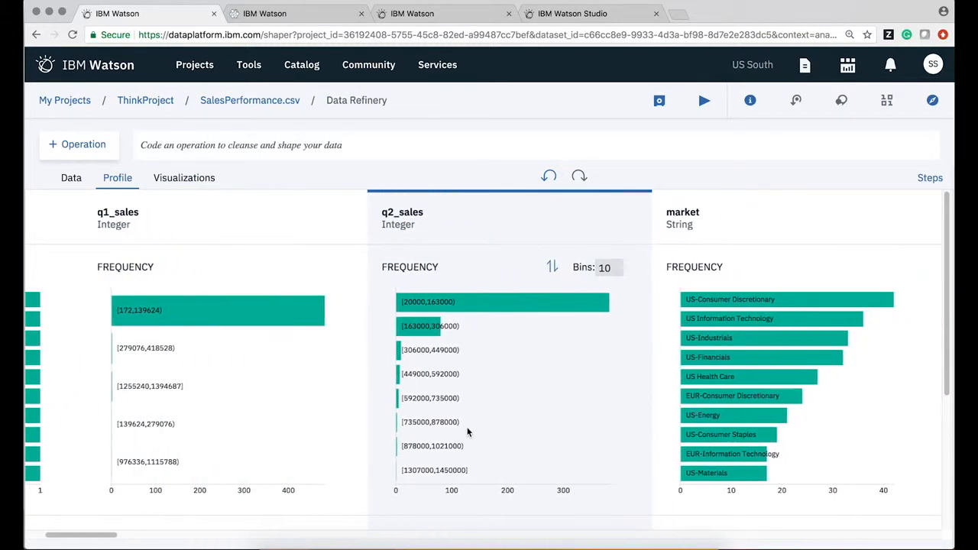
{"action": "scroll", "coordinate": [467, 433], "scroll_direction": "right", "scroll_amount": 10}
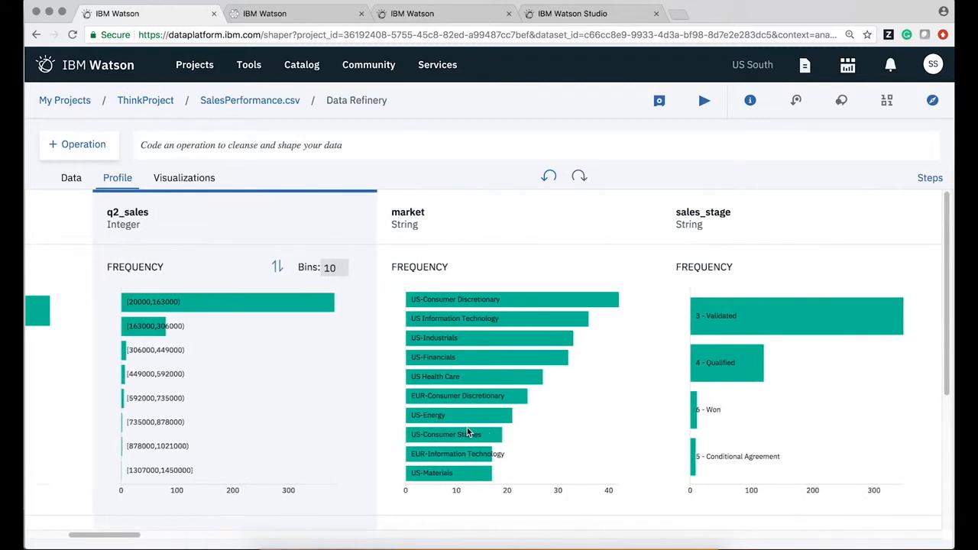
{"action": "scroll", "coordinate": [468, 433], "scroll_direction": "right", "scroll_amount": 9}
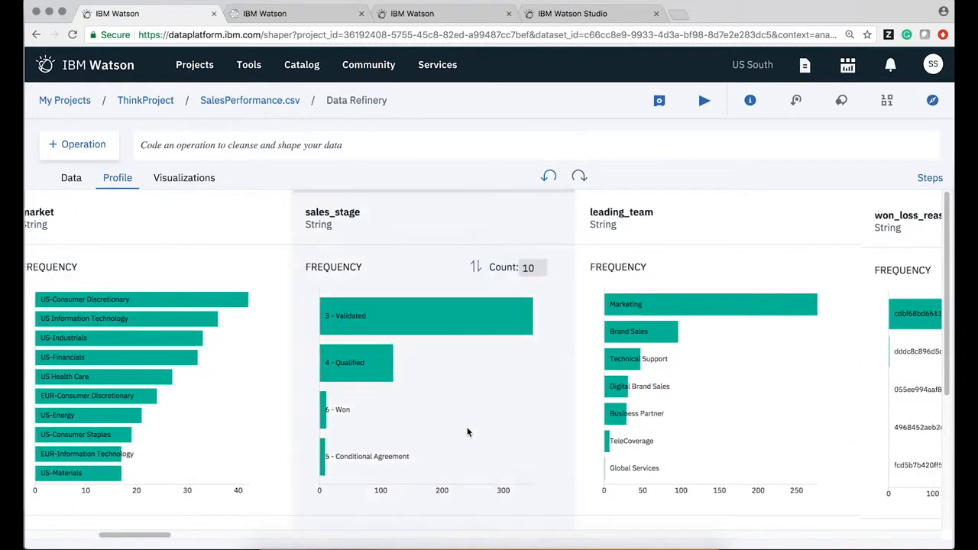
Examine the frequency profiles of the won_loss_reason and forecast_decision_date columns
{"action": "scroll", "coordinate": [467, 432], "scroll_direction": "right", "scroll_amount": 9}
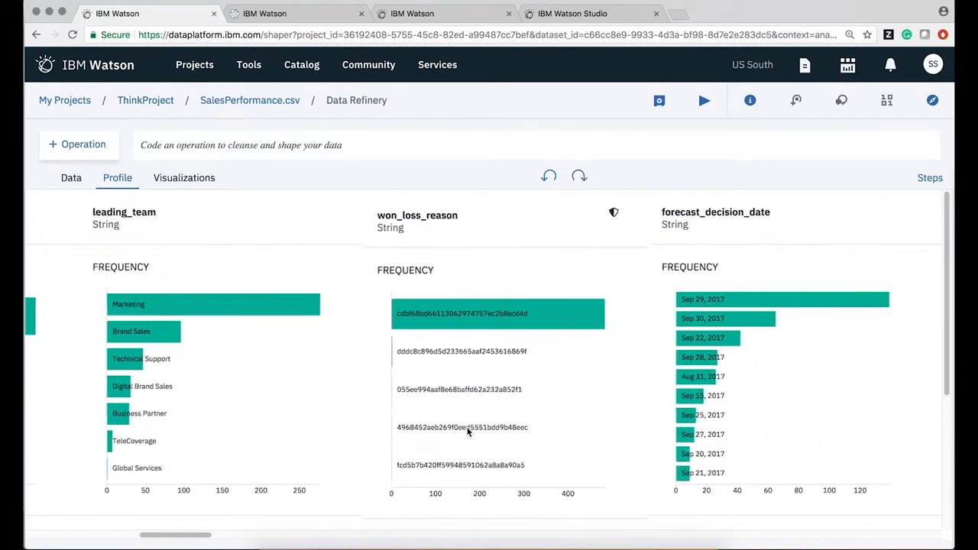
{"action": "scroll", "coordinate": [467, 432], "scroll_direction": "left", "scroll_amount": 18}
{"action": "scroll", "coordinate": [467, 433], "scroll_direction": "left", "scroll_amount": 20}
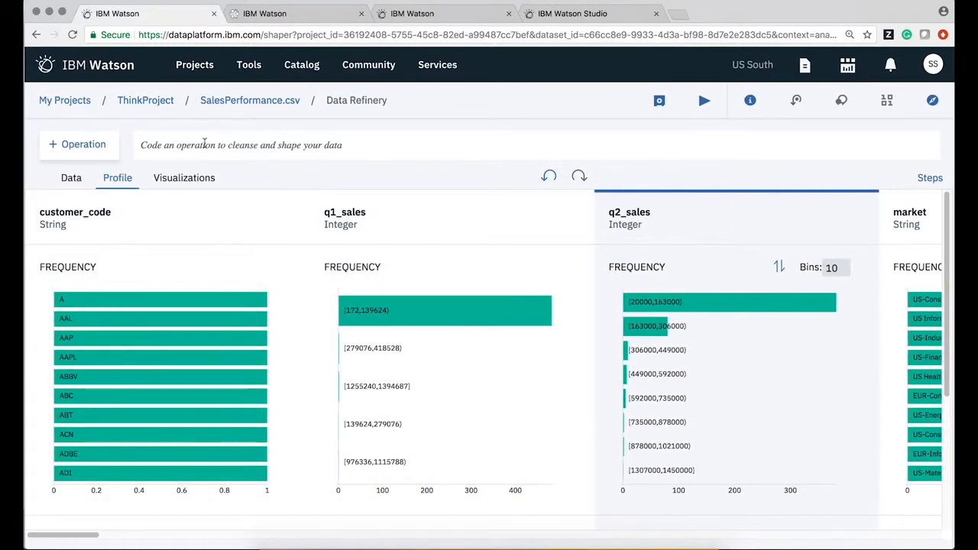
Start a coded select operation using the column-range syntax select(`<column>`:`<column>`)
{"action": "left_click", "coordinate": [205, 144]}
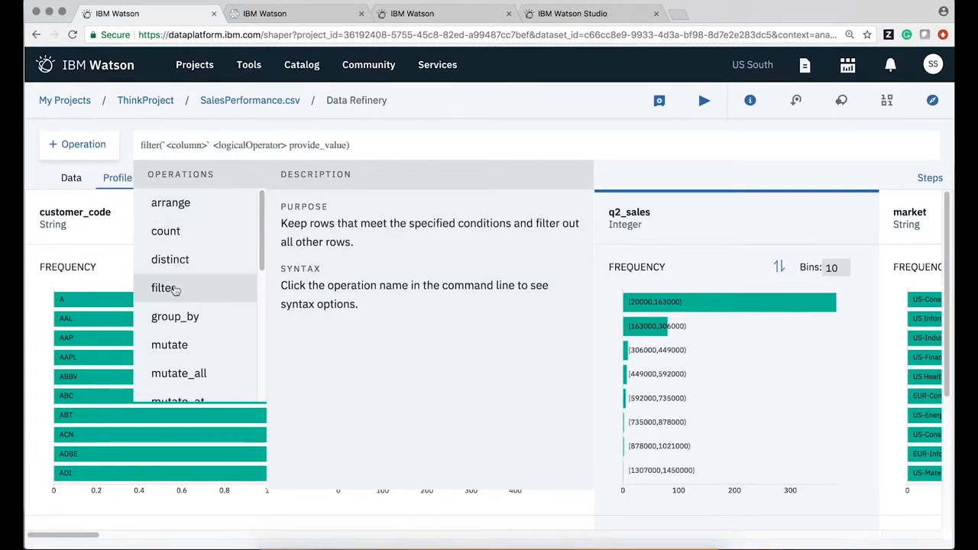
{"action": "scroll", "coordinate": [172, 336], "scroll_direction": "down", "scroll_amount": 5}
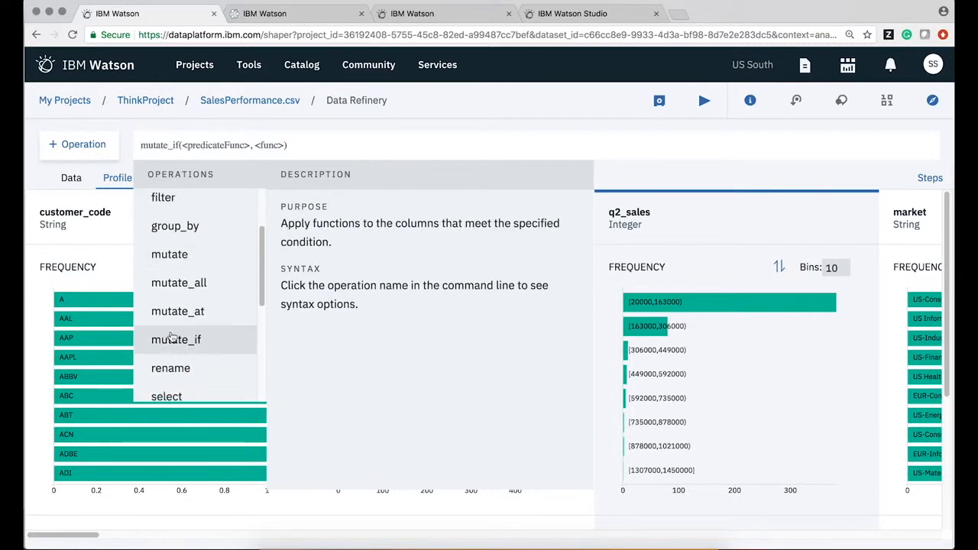
{"action": "left_click", "coordinate": [167, 324]}
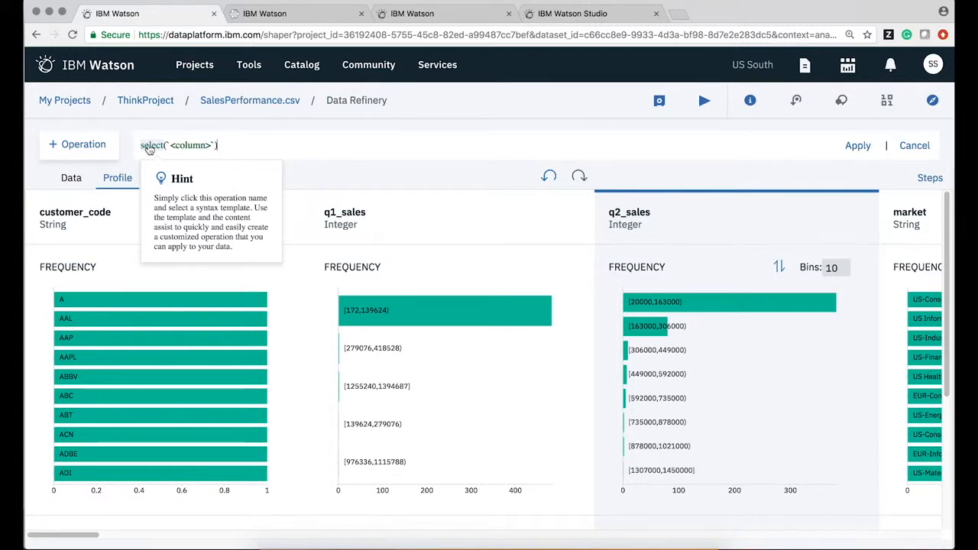
{"action": "left_click", "coordinate": [150, 146]}
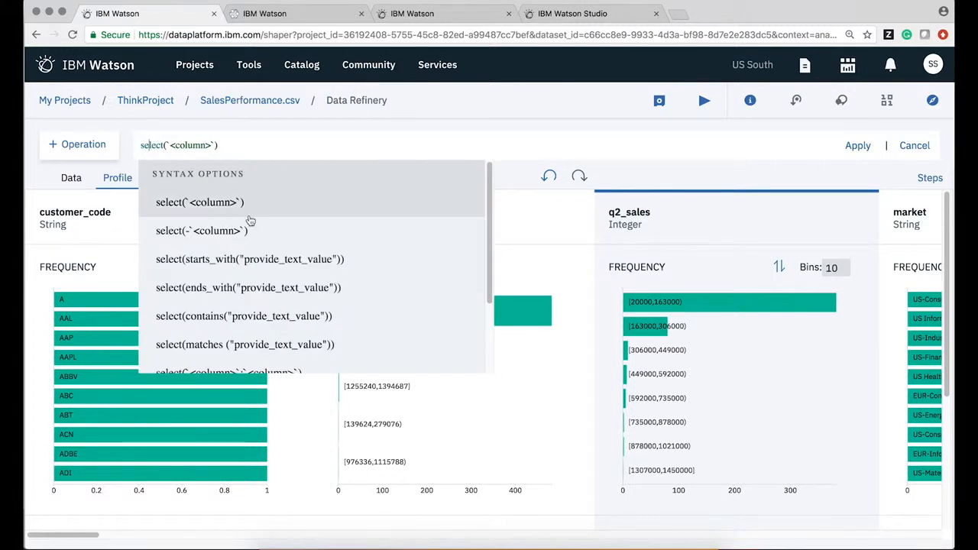
{"action": "scroll", "coordinate": [260, 269], "scroll_direction": "down", "scroll_amount": 1}
{"action": "scroll", "coordinate": [261, 269], "scroll_direction": "down", "scroll_amount": 3}
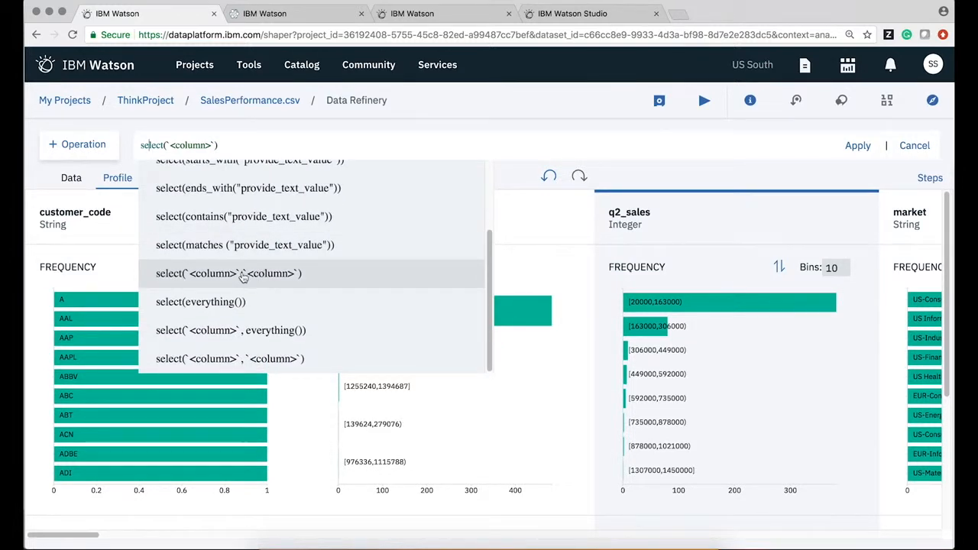
{"action": "left_click", "coordinate": [242, 274]}
Set the column range in the select operation to run from market to leading_team
{"action": "left_click", "coordinate": [191, 146]}
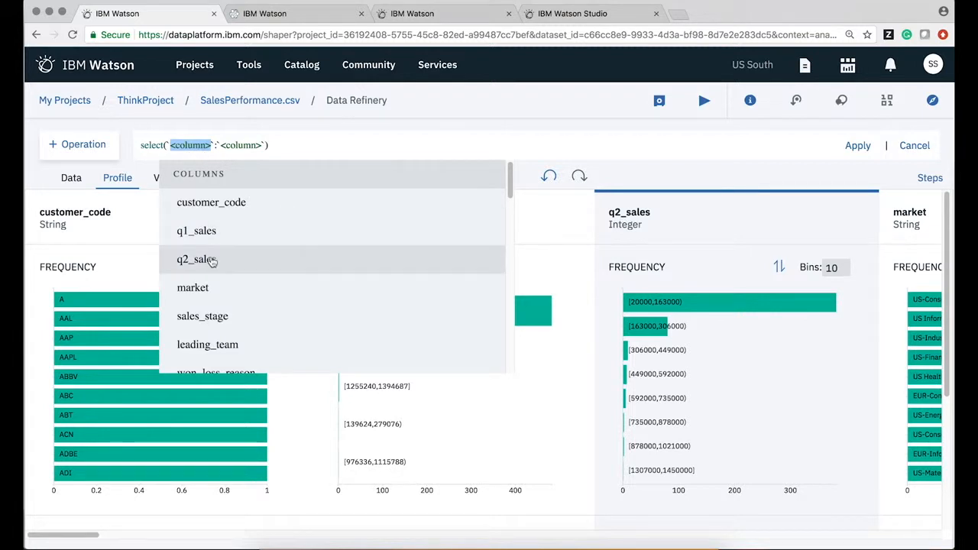
{"action": "left_click", "coordinate": [197, 287]}
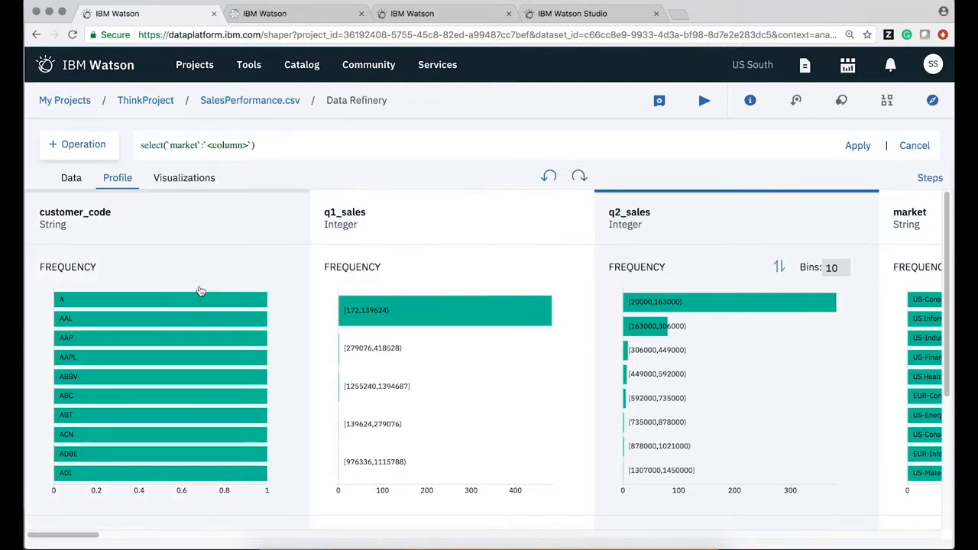
{"action": "left_click", "coordinate": [229, 145]}
{"action": "scroll", "coordinate": [265, 269], "scroll_direction": "down", "scroll_amount": 2}
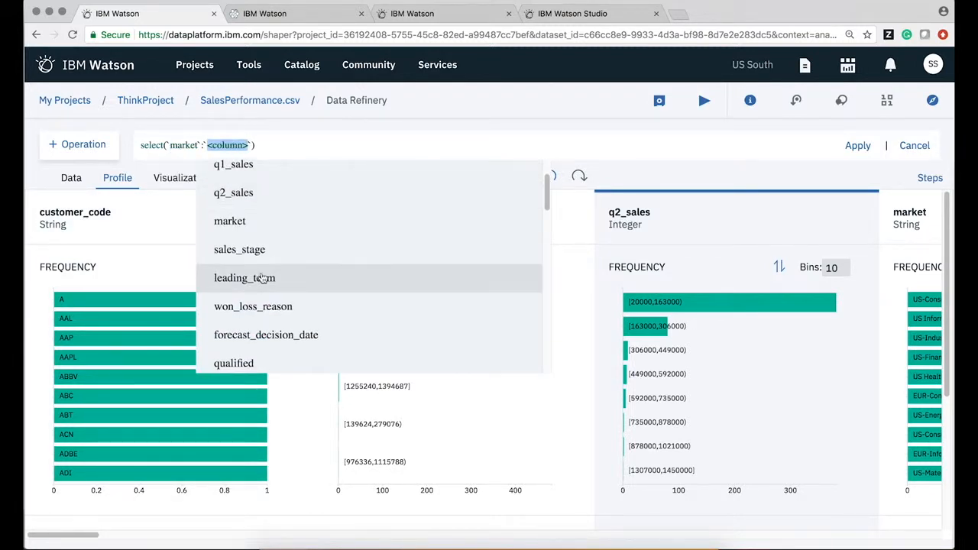
{"action": "left_click", "coordinate": [263, 280]}
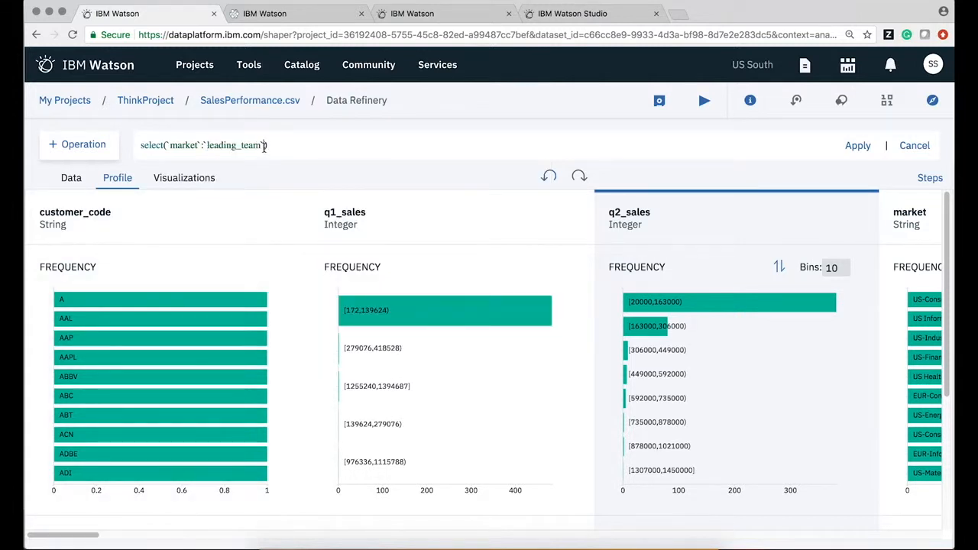
Add customer_code and total_sales to the select operation after the column range and apply it
{"action": "left_click", "coordinate": [265, 145]}
{"action": "type", "text": "cust"}
{"action": "type", "text": "omer_code"}
{"action": "type", "text": ", total"}
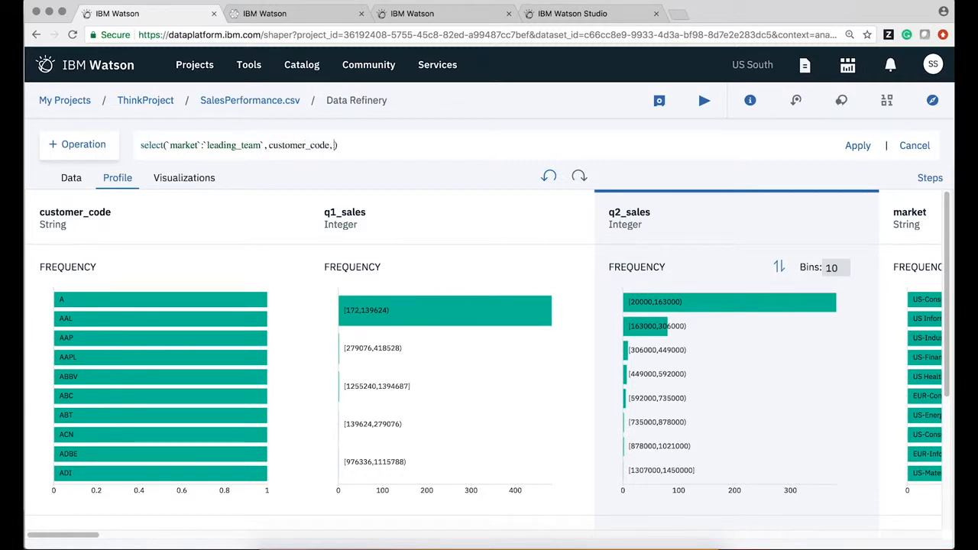
{"action": "type", "text": "_sales"}
{"action": "left_click", "coordinate": [859, 152]}
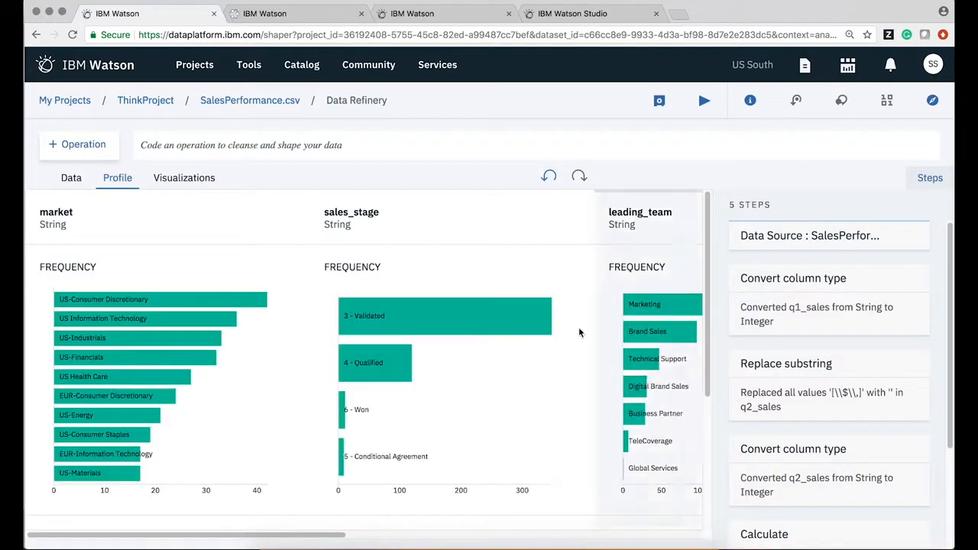
{"action": "scroll", "coordinate": [497, 438], "scroll_direction": "down", "scroll_amount": 1}
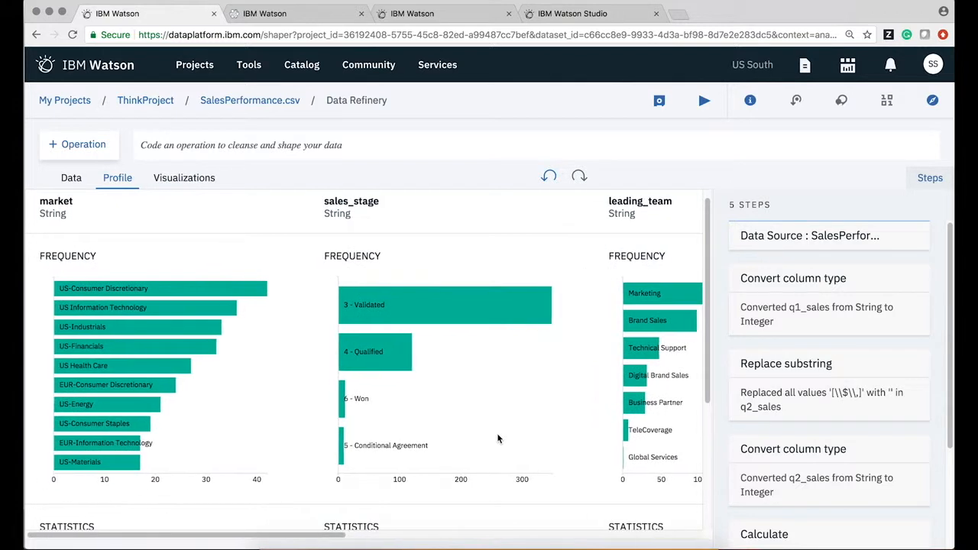
Visualize the leading_team and total_sales columns as a chart
{"action": "left_click", "coordinate": [184, 181]}
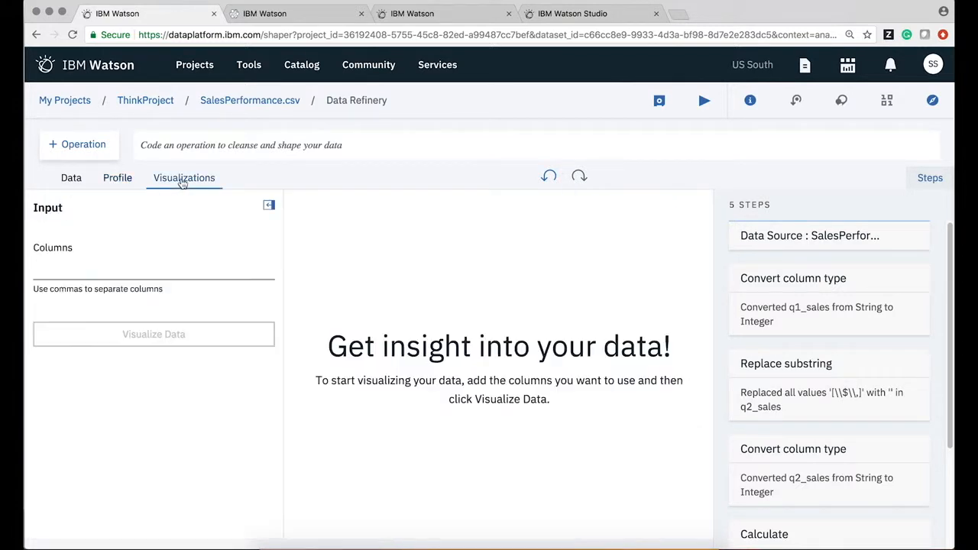
{"action": "left_click", "coordinate": [91, 265]}
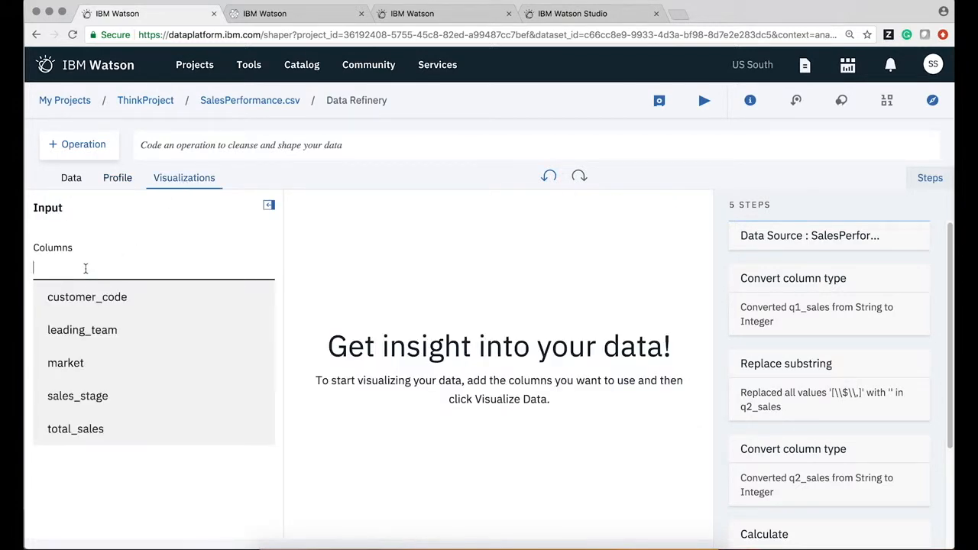
{"action": "left_click", "coordinate": [85, 329]}
{"action": "left_click", "coordinate": [114, 266]}
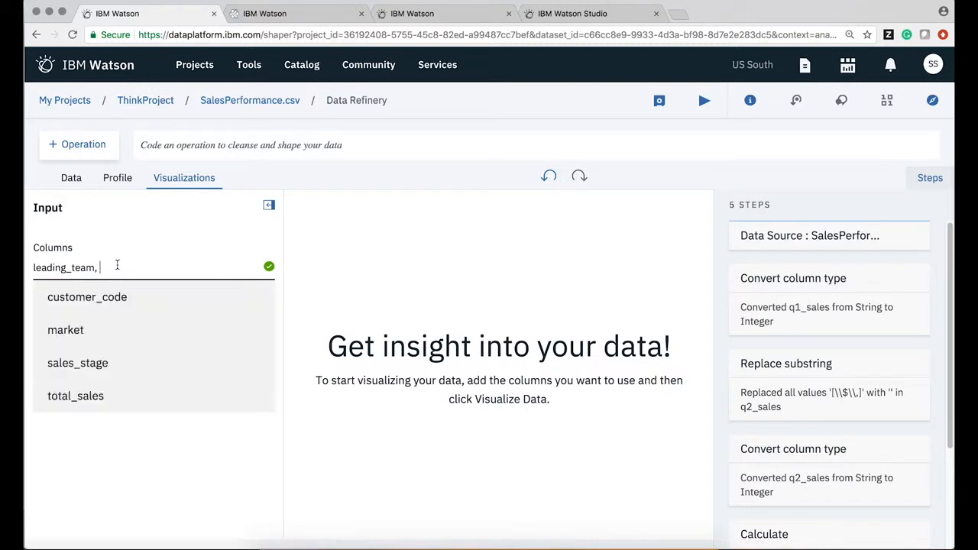
{"action": "left_click", "coordinate": [92, 392]}
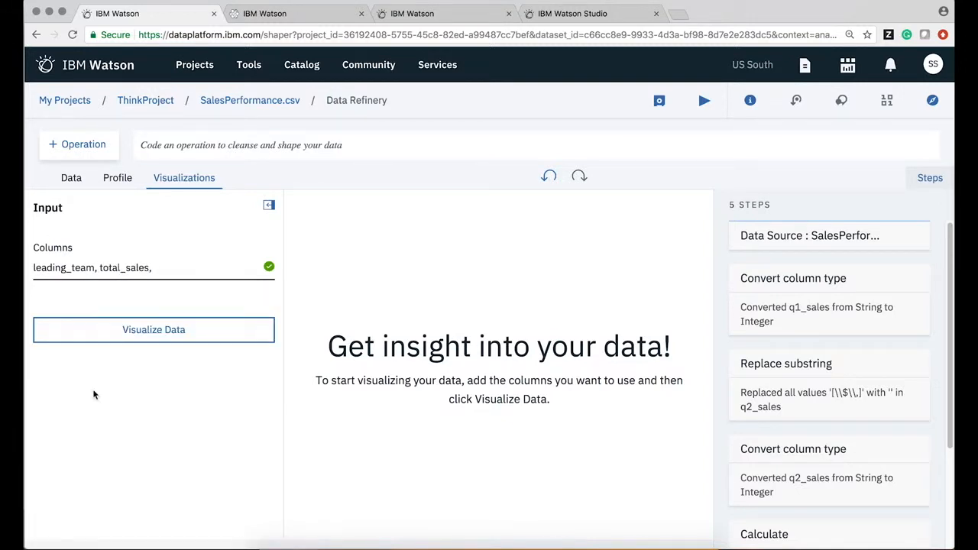
{"action": "left_click", "coordinate": [170, 331]}
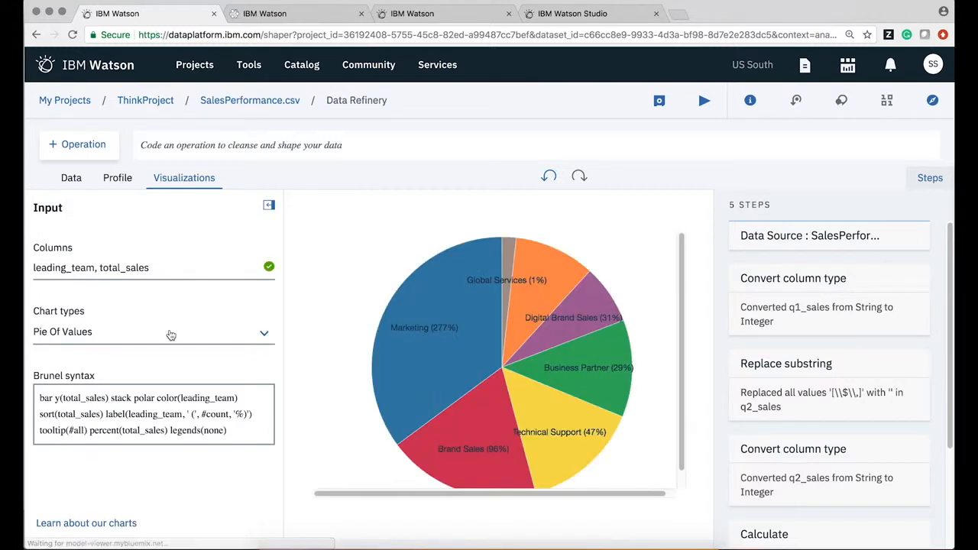
Inspect the total_sales percentages of the Marketing and Brand Sales slices in the pie chart
{"action": "mouse_move", "coordinate": [457, 327]}
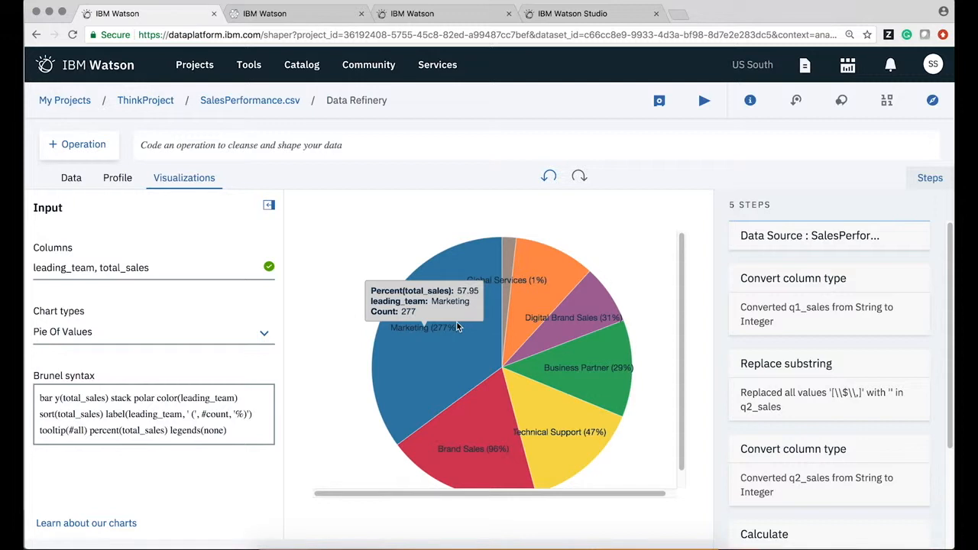
{"action": "mouse_move", "coordinate": [468, 454]}
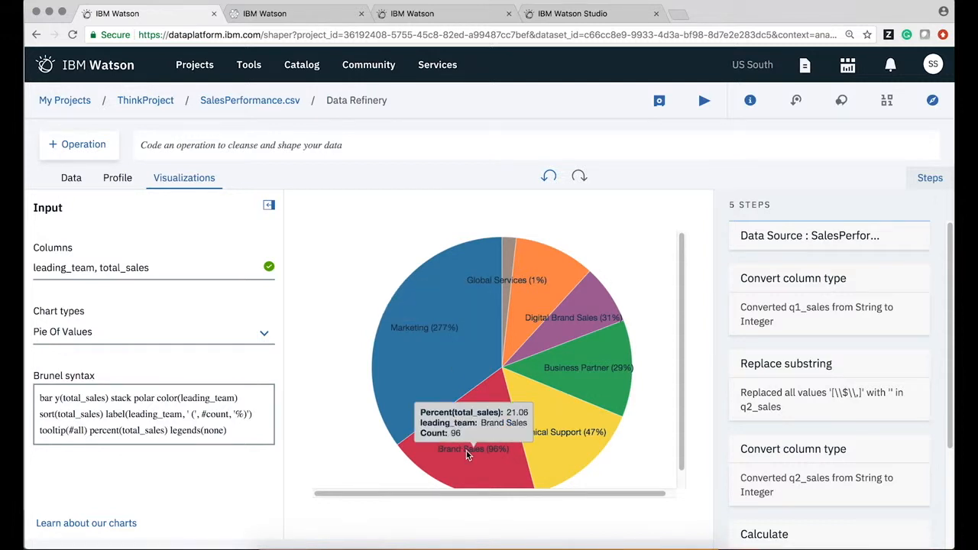
{"action": "mouse_move", "coordinate": [456, 356]}
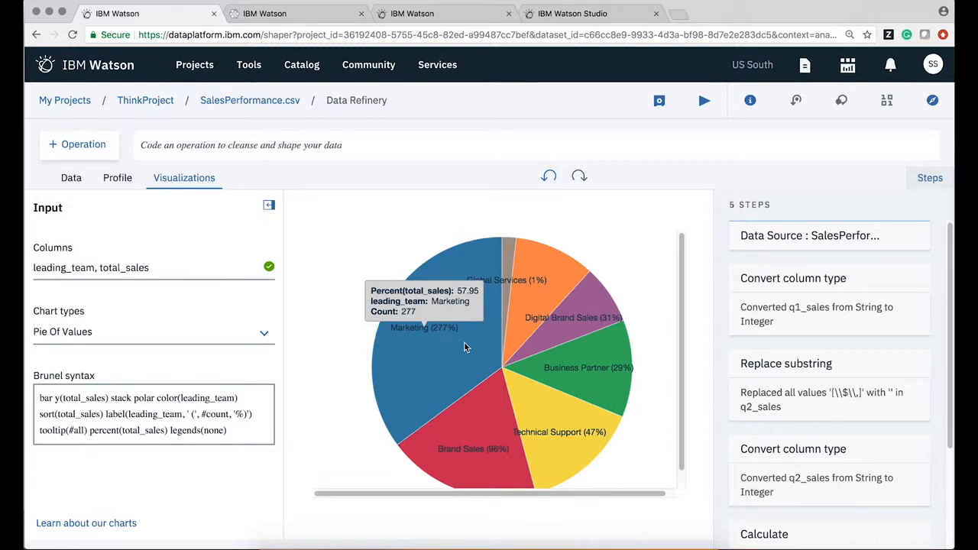
{"action": "mouse_move", "coordinate": [540, 435]}
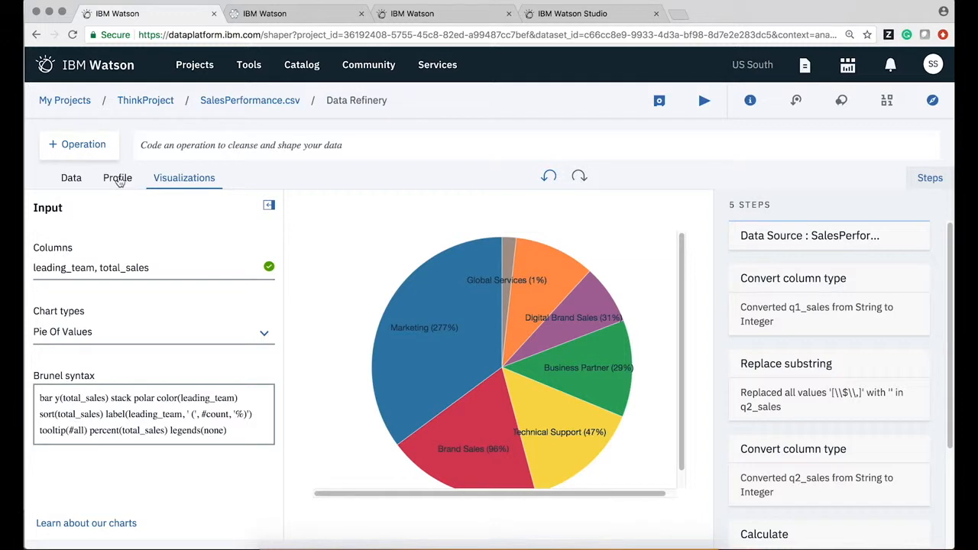
Examine how the values in the market column's frequency profile are written, with the steps list hidden and the page enlarged to 125%
{"action": "left_click", "coordinate": [118, 178]}
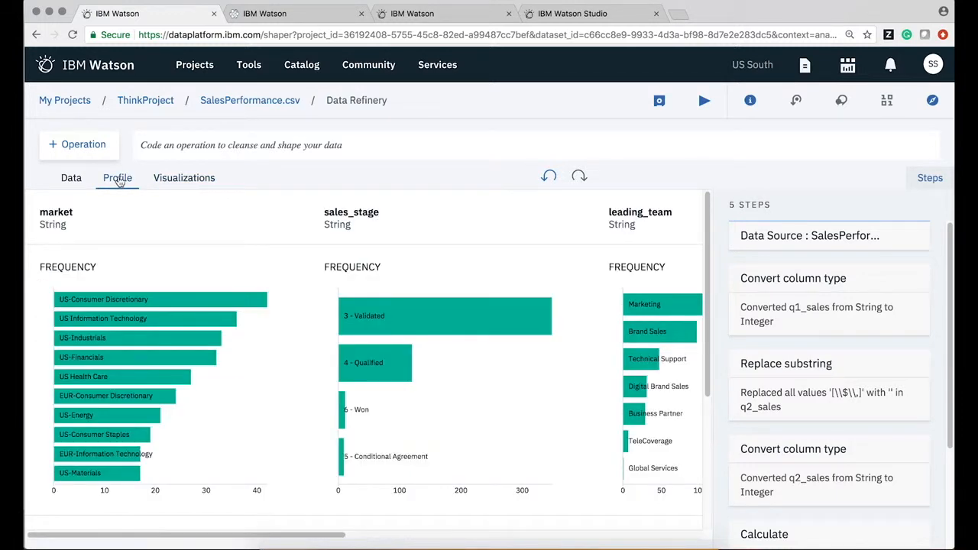
{"action": "left_click", "coordinate": [935, 178]}
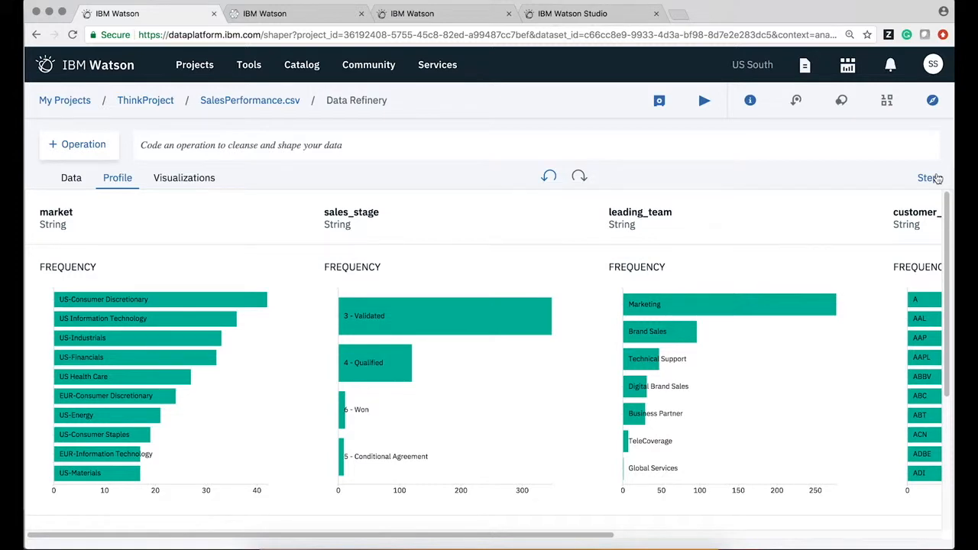
{"action": "key", "text": "super+equal"}
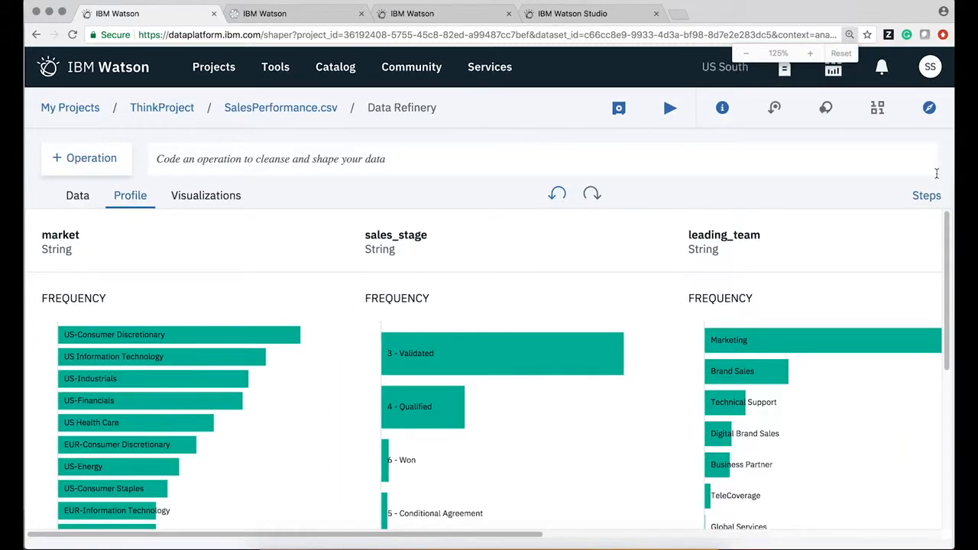
{"action": "scroll", "coordinate": [675, 303], "scroll_direction": "down", "scroll_amount": 5}
{"action": "scroll", "coordinate": [675, 306], "scroll_direction": "up", "scroll_amount": 5}
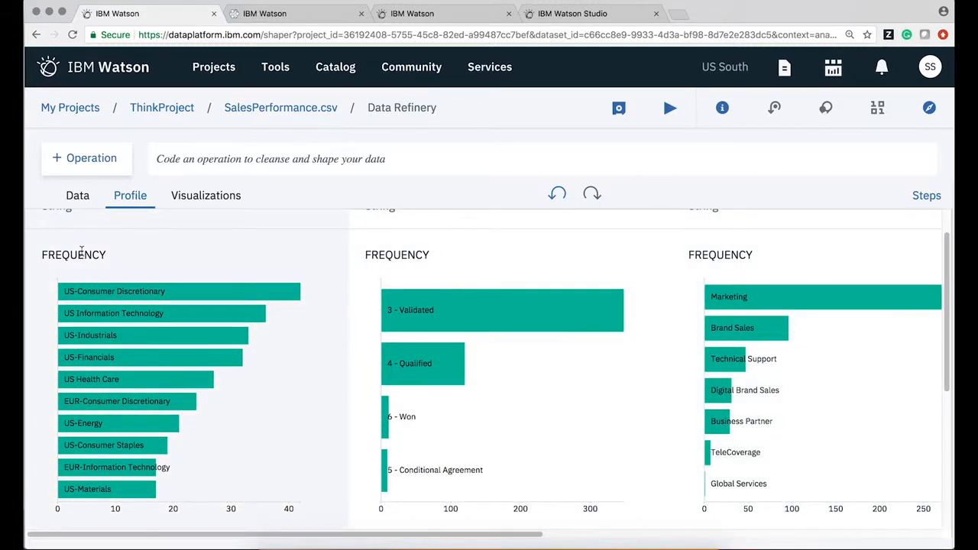
{"action": "scroll", "coordinate": [82, 255], "scroll_direction": "up", "scroll_amount": 1}
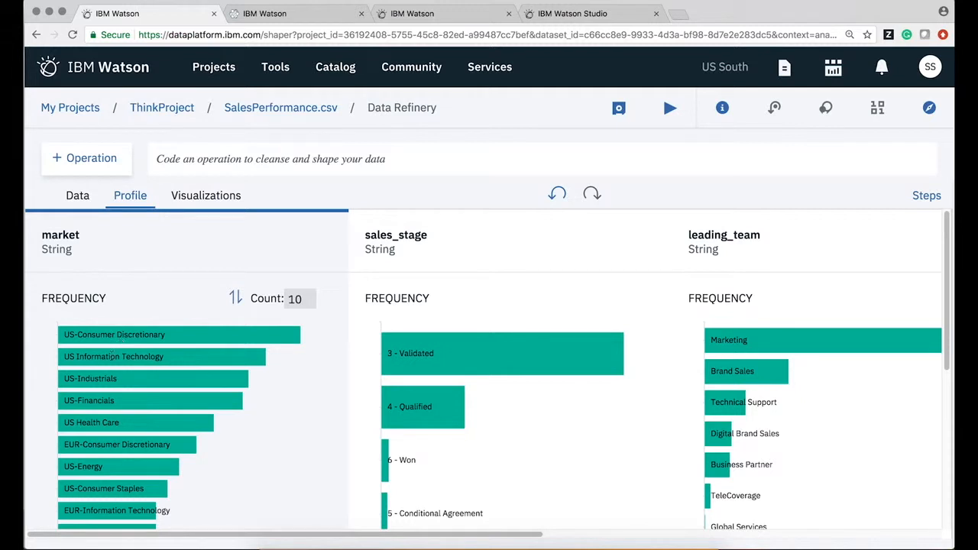
{"action": "mouse_move", "coordinate": [113, 356]}
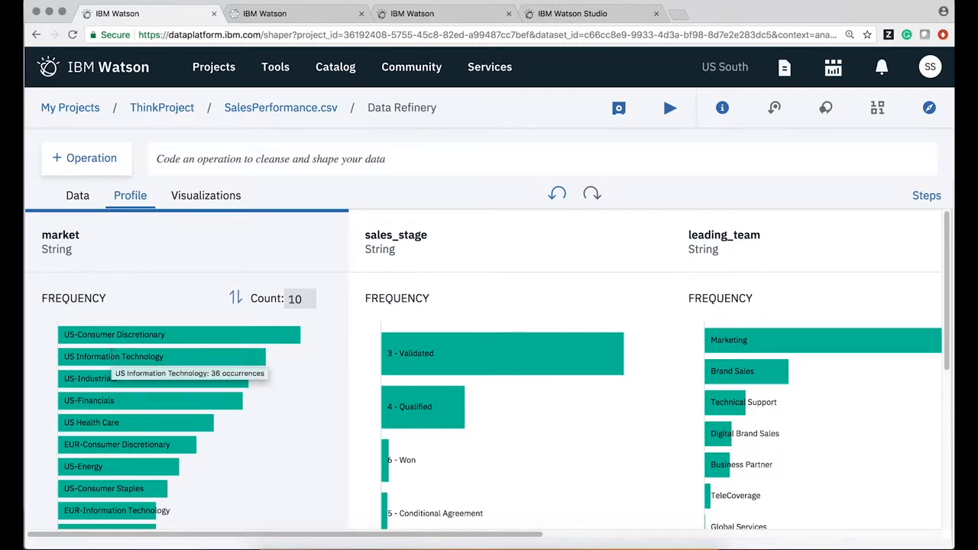
{"action": "mouse_move", "coordinate": [130, 331]}
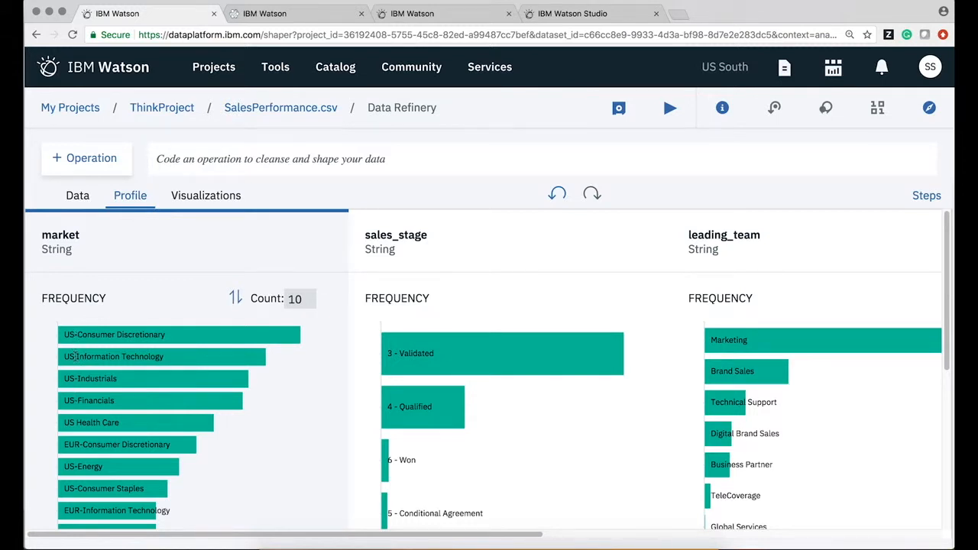
{"action": "mouse_move", "coordinate": [75, 357]}
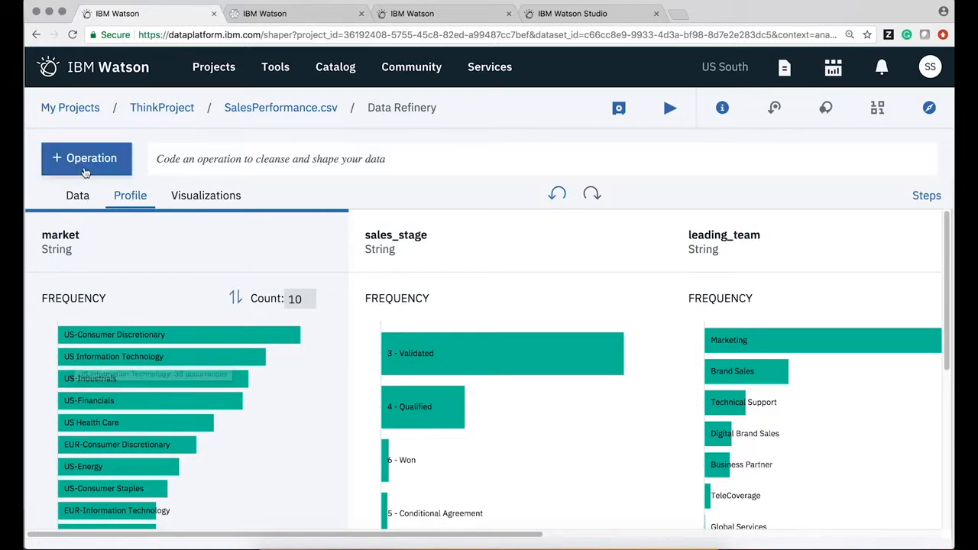
Set up a default Split column operation on the market column with new columns named geo and sector
{"action": "left_click", "coordinate": [86, 170]}
{"action": "scroll", "coordinate": [107, 315], "scroll_direction": "down", "scroll_amount": 5}
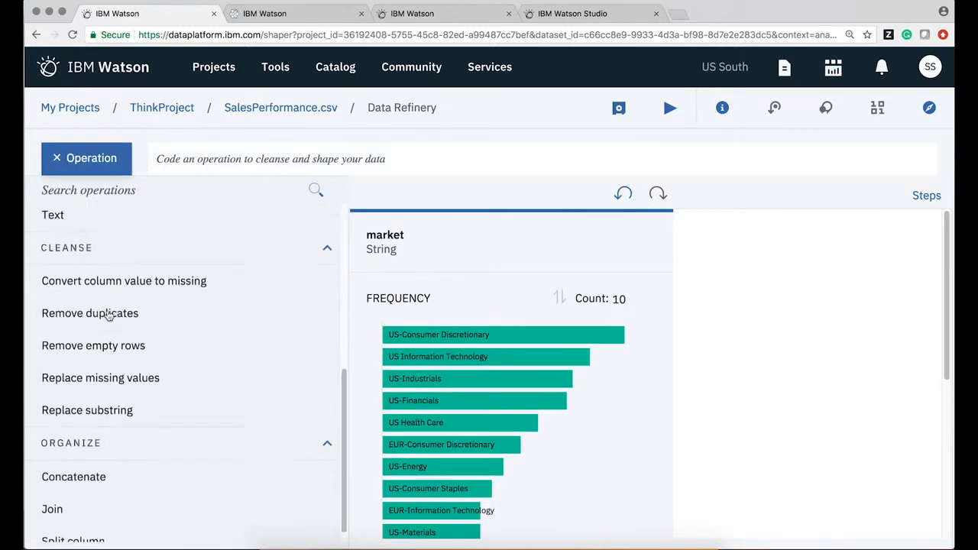
{"action": "left_click", "coordinate": [48, 526]}
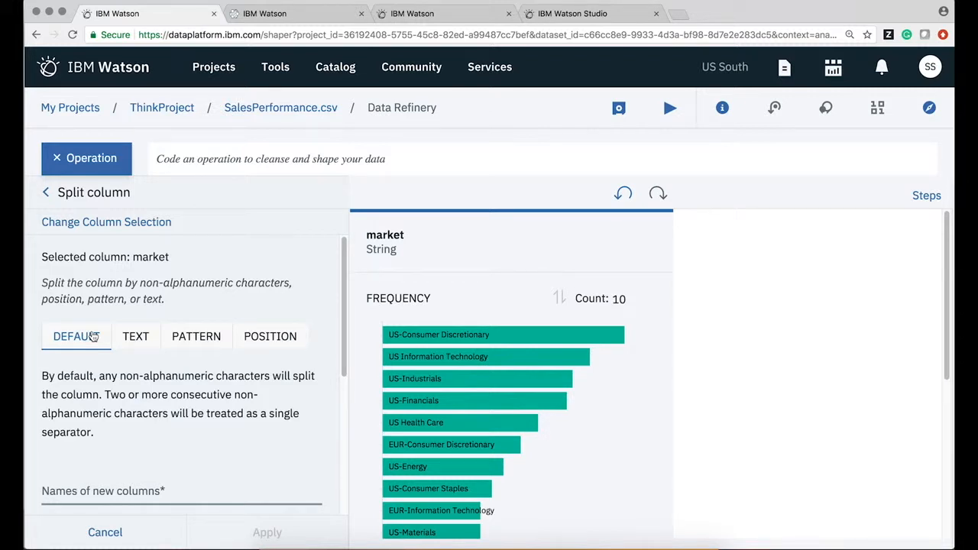
{"action": "left_click", "coordinate": [88, 492]}
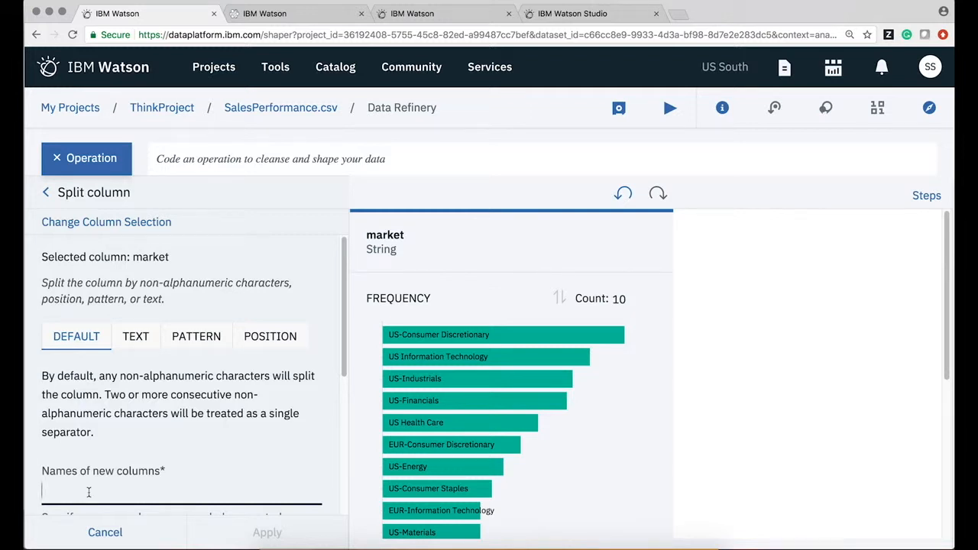
{"action": "type", "text": "geo, sector"}
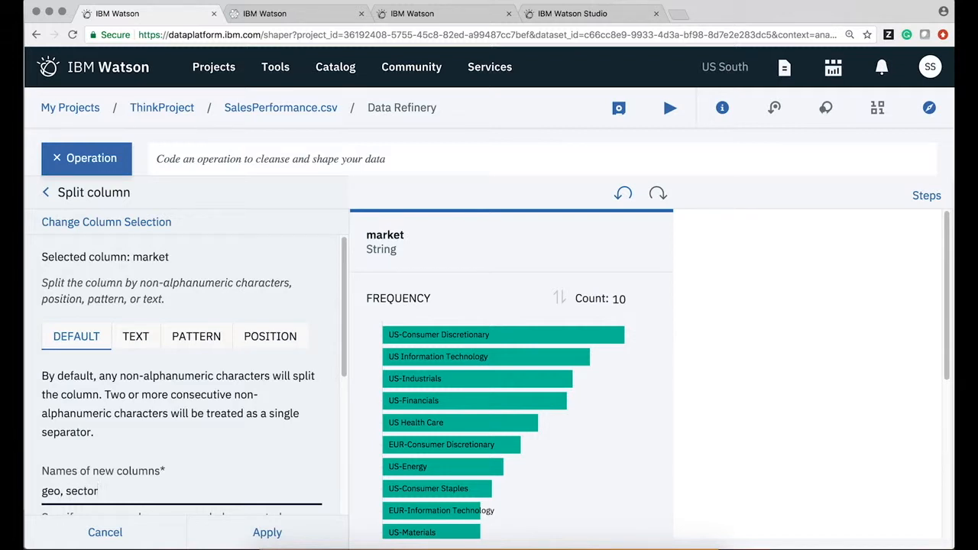
Choose not to keep the original market column, review the advanced split options, and apply the split
{"action": "scroll", "coordinate": [25, 449], "scroll_direction": "down", "scroll_amount": 2}
{"action": "scroll", "coordinate": [26, 449], "scroll_direction": "down", "scroll_amount": 2}
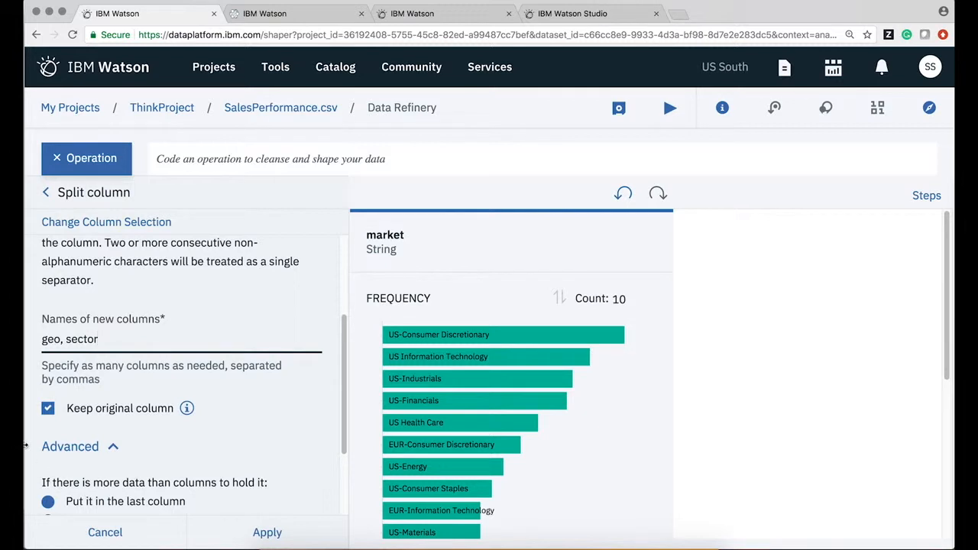
{"action": "left_click", "coordinate": [49, 411]}
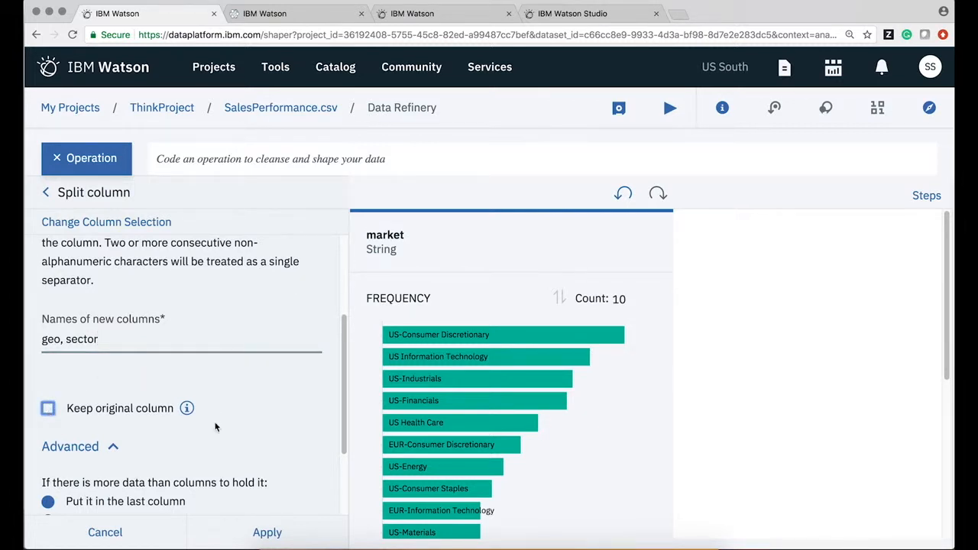
{"action": "scroll", "coordinate": [215, 423], "scroll_direction": "down", "scroll_amount": 3}
{"action": "scroll", "coordinate": [215, 423], "scroll_direction": "up", "scroll_amount": 2}
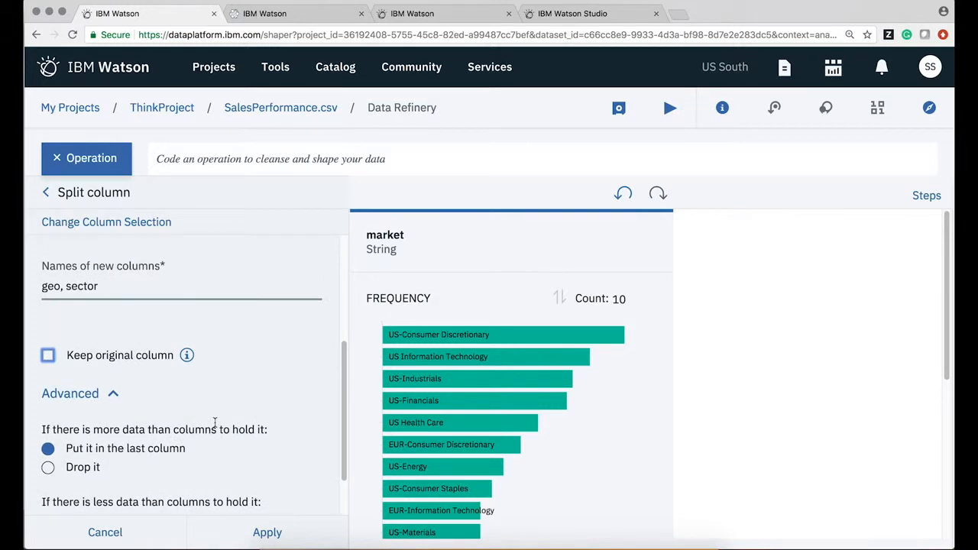
{"action": "scroll", "coordinate": [215, 424], "scroll_direction": "down", "scroll_amount": 1}
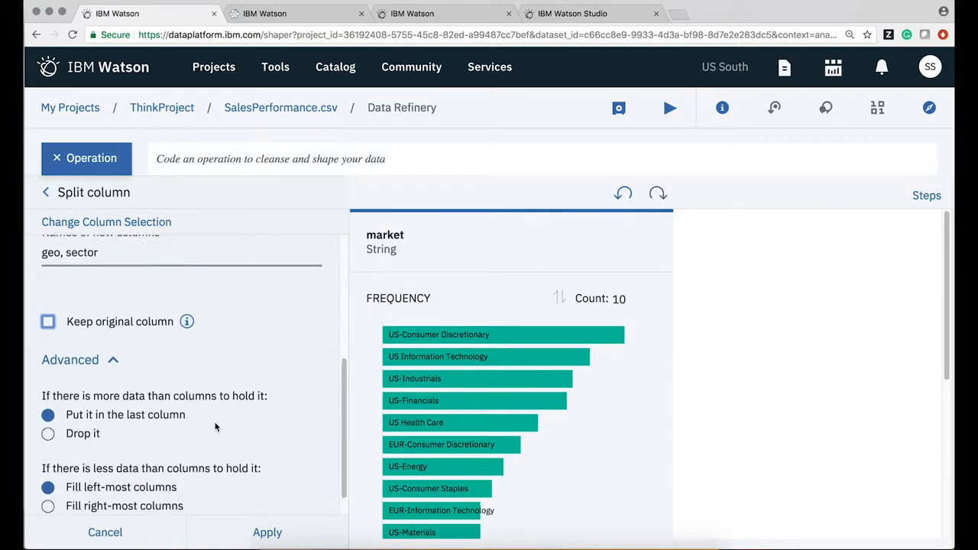
{"action": "scroll", "coordinate": [214, 427], "scroll_direction": "down", "scroll_amount": 1}
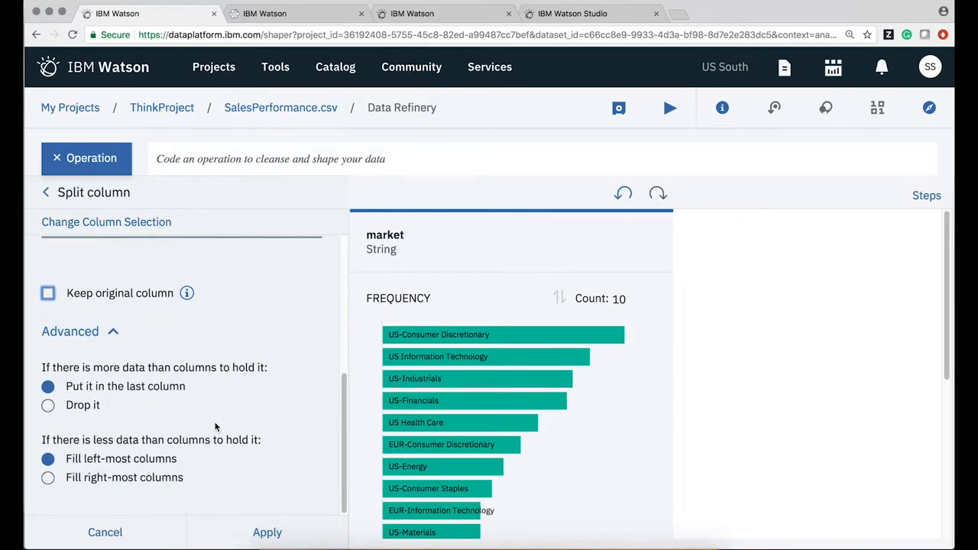
{"action": "scroll", "coordinate": [215, 427], "scroll_direction": "up", "scroll_amount": 2}
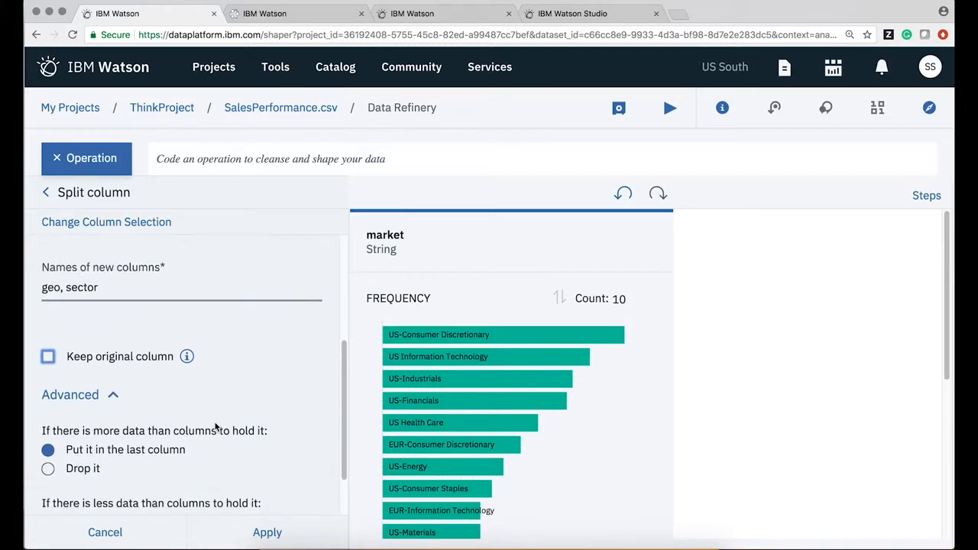
{"action": "scroll", "coordinate": [215, 427], "scroll_direction": "down", "scroll_amount": 2}
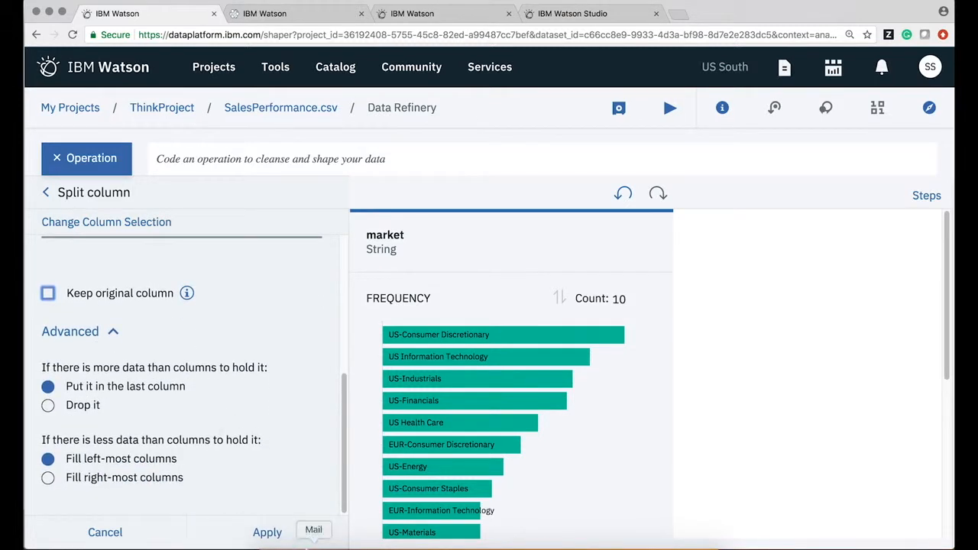
{"action": "left_click", "coordinate": [278, 538]}
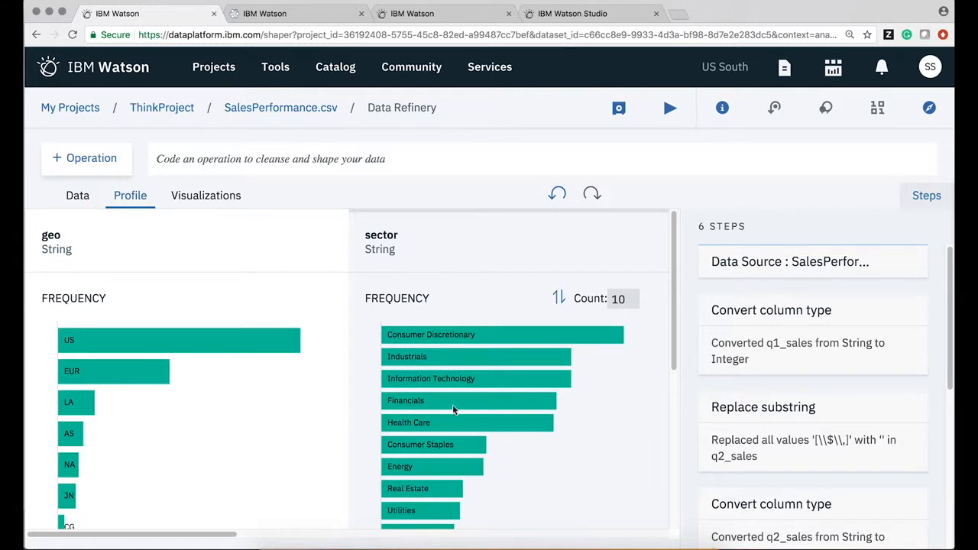
Examine the US bar in the geo column's frequency profile and hide the steps list
{"action": "mouse_move", "coordinate": [246, 341]}
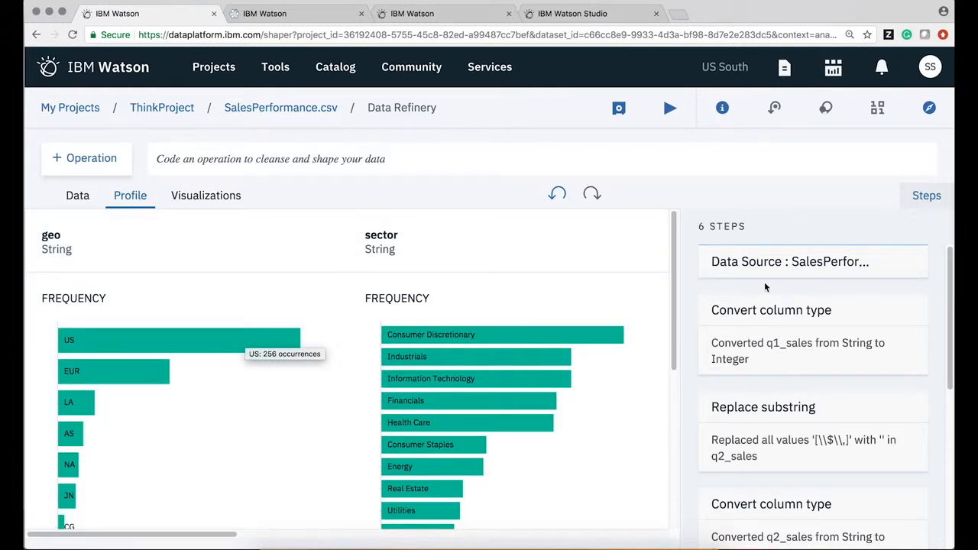
{"action": "left_click", "coordinate": [927, 197]}
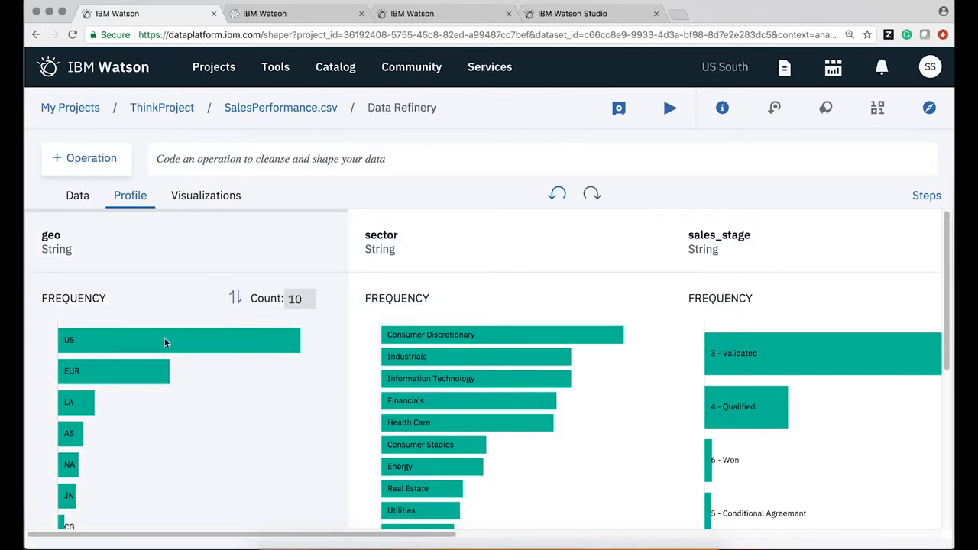
{"action": "mouse_move", "coordinate": [164, 341]}
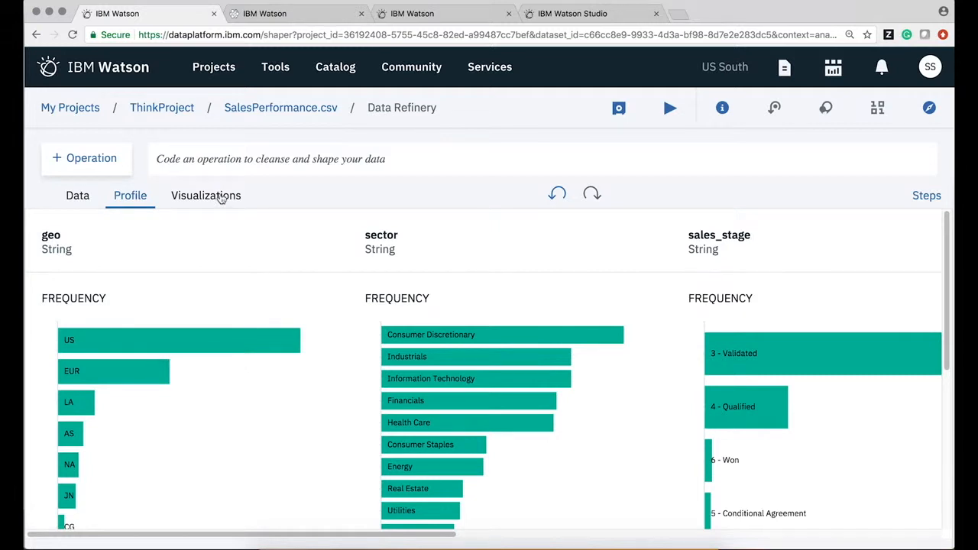
Replace leading_team with sector in the visualization columns beside total_sales, update the chart, and inspect the Health Care bar
{"action": "left_click", "coordinate": [220, 198]}
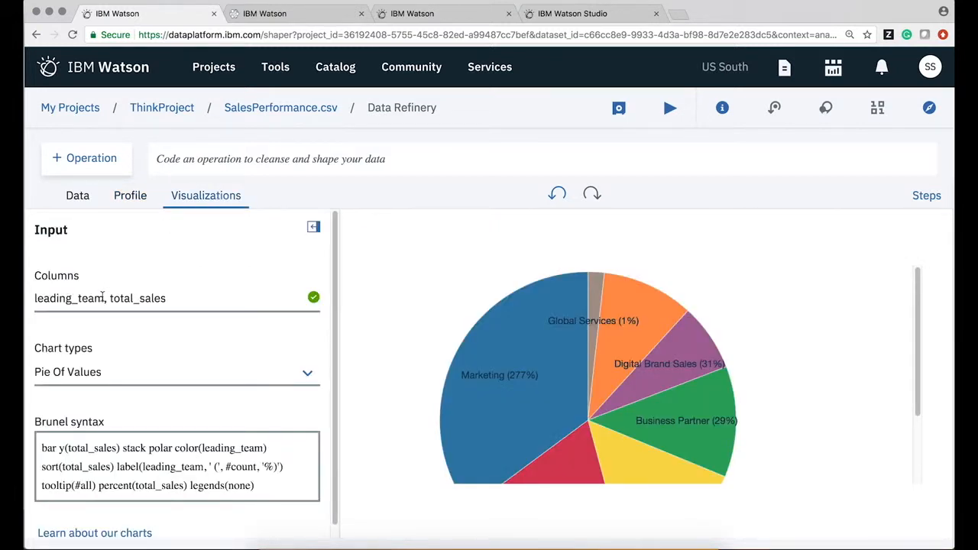
{"action": "left_click_drag", "start_coordinate": [109, 300], "coordinate": [26, 295]}
{"action": "key", "text": "BackSpace"}
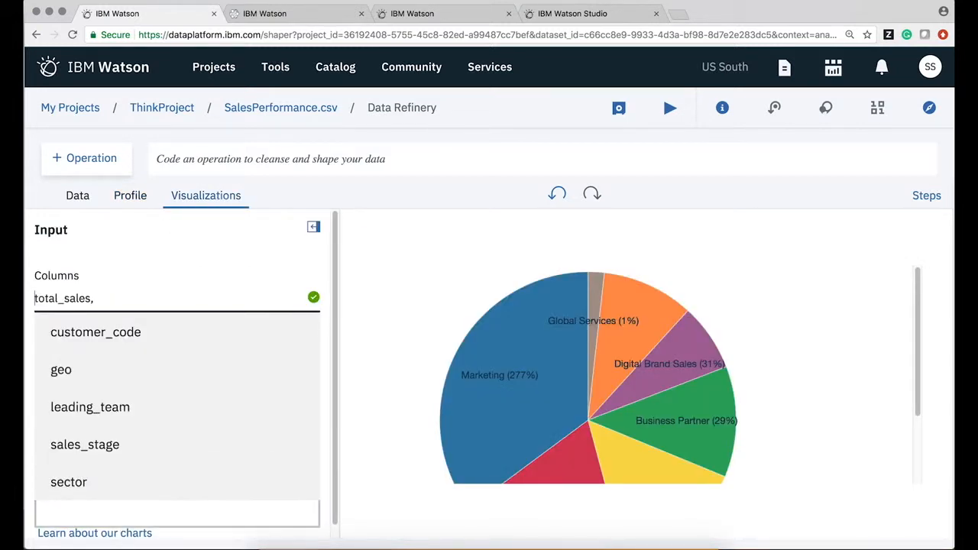
{"action": "type", "text": "sec"}
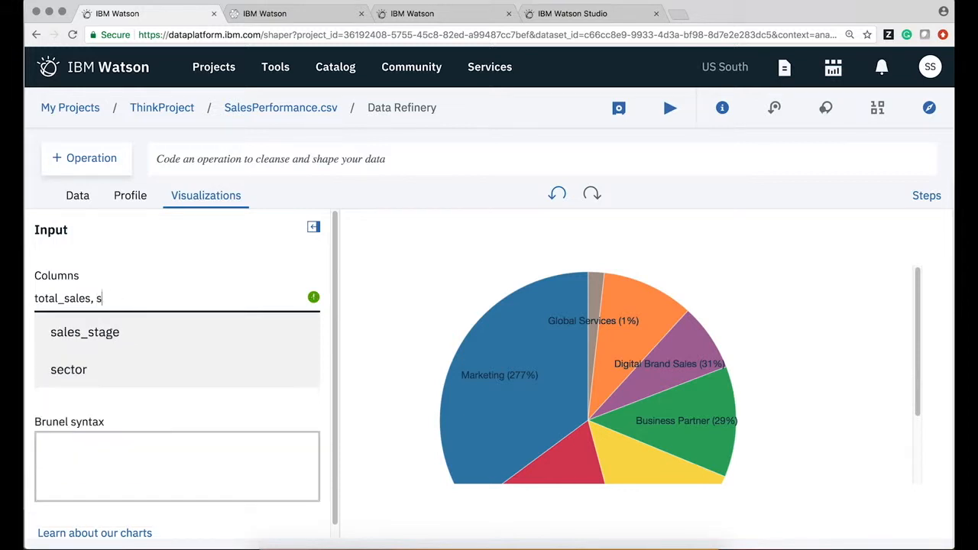
{"action": "left_click", "coordinate": [89, 333]}
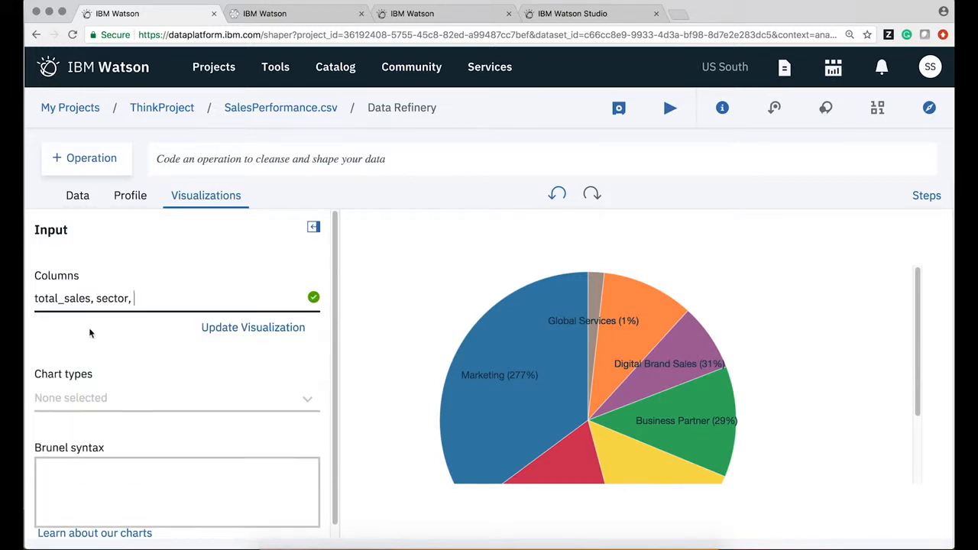
{"action": "left_click", "coordinate": [234, 327]}
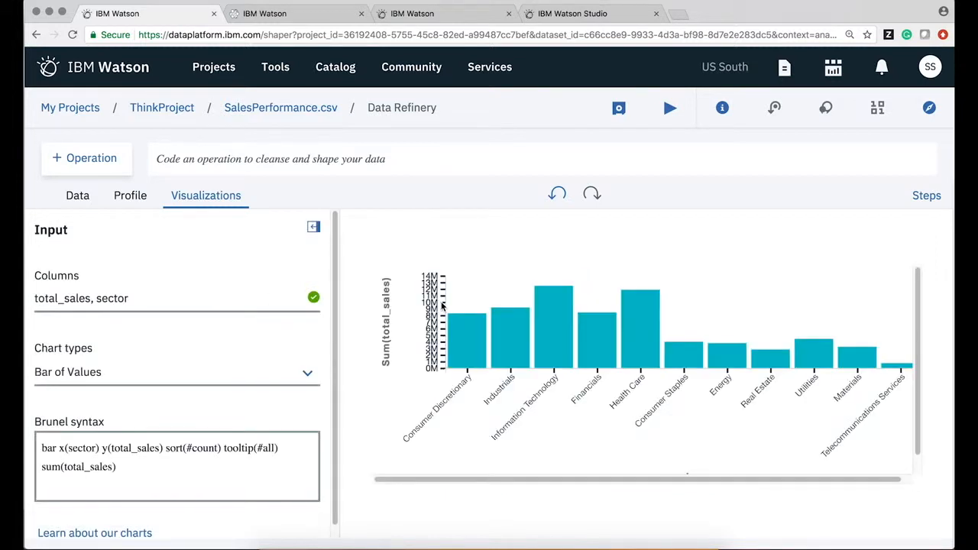
{"action": "mouse_move", "coordinate": [611, 346]}
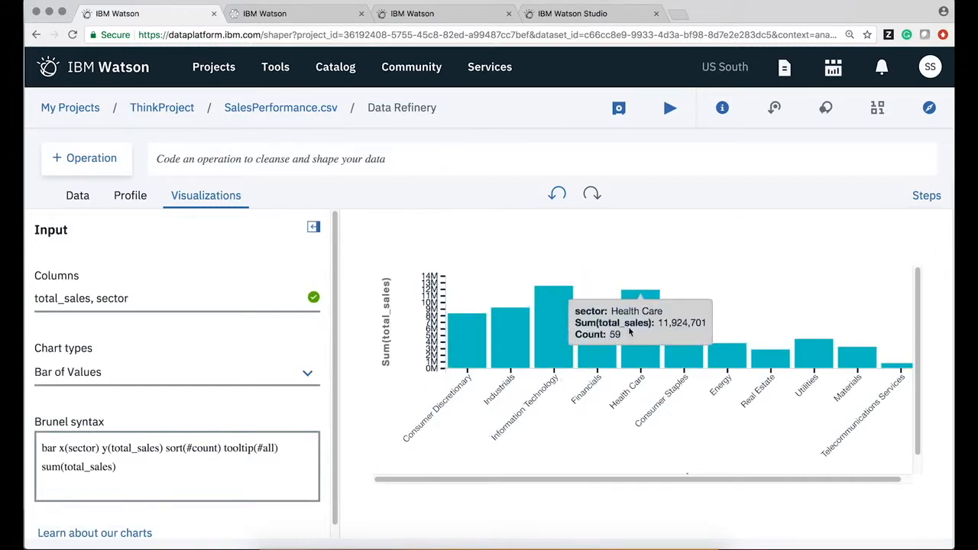
{"action": "mouse_move", "coordinate": [543, 361]}
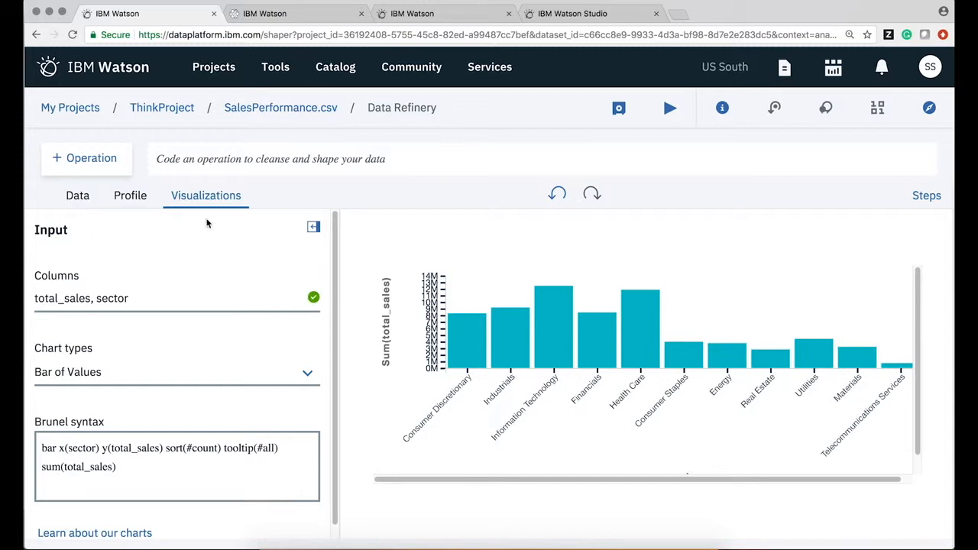
Return to the data table, review the list of applied refinery steps, and hide the list again
{"action": "left_click", "coordinate": [120, 199]}
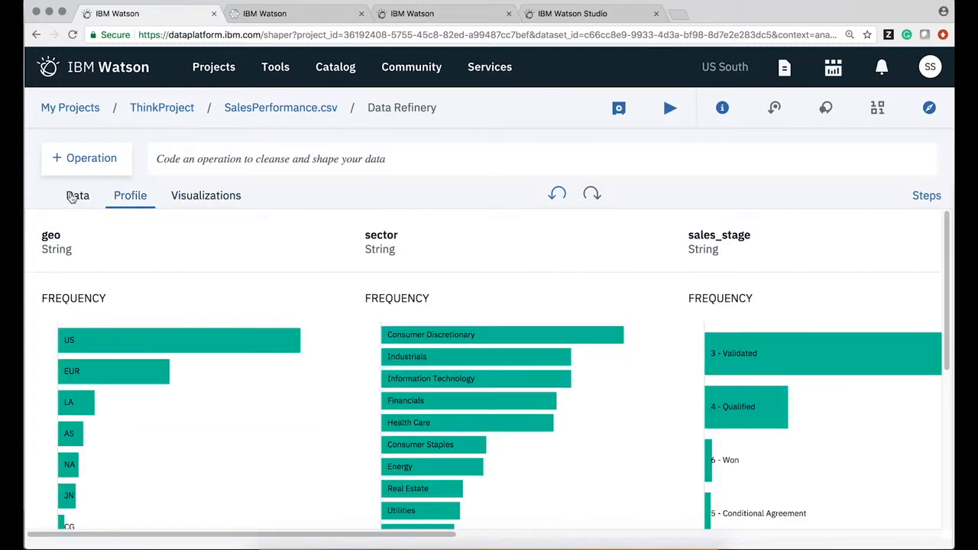
{"action": "left_click", "coordinate": [71, 198]}
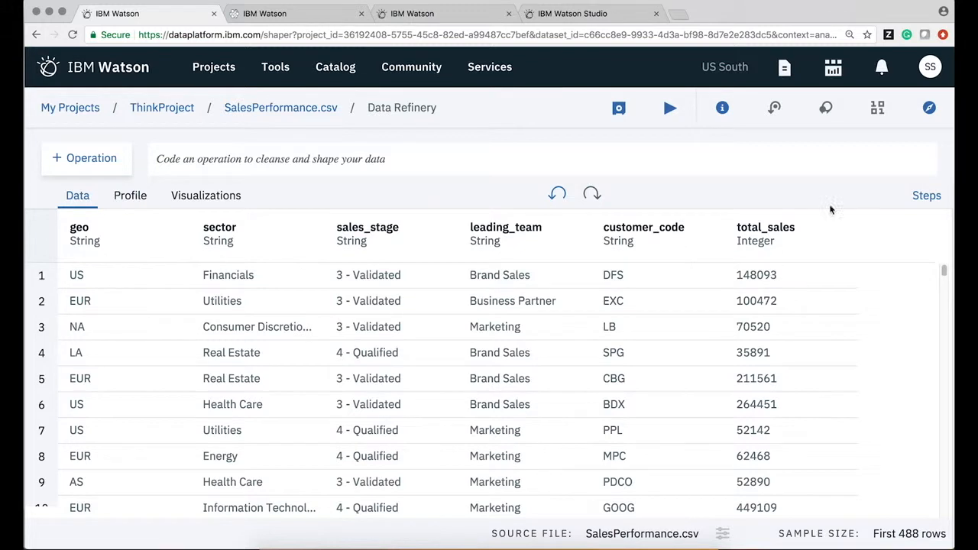
{"action": "left_click", "coordinate": [924, 197]}
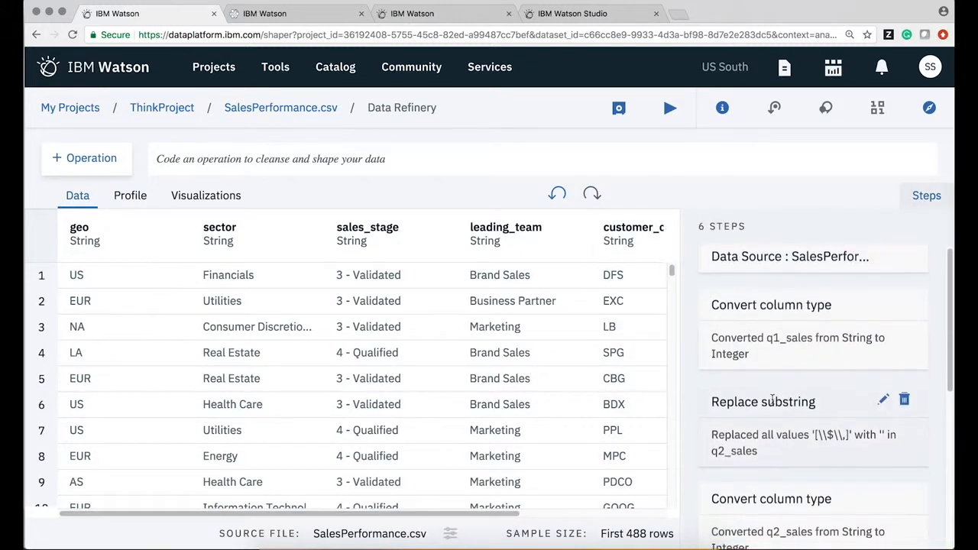
{"action": "scroll", "coordinate": [772, 398], "scroll_direction": "down", "scroll_amount": 2}
{"action": "scroll", "coordinate": [772, 398], "scroll_direction": "up", "scroll_amount": 2}
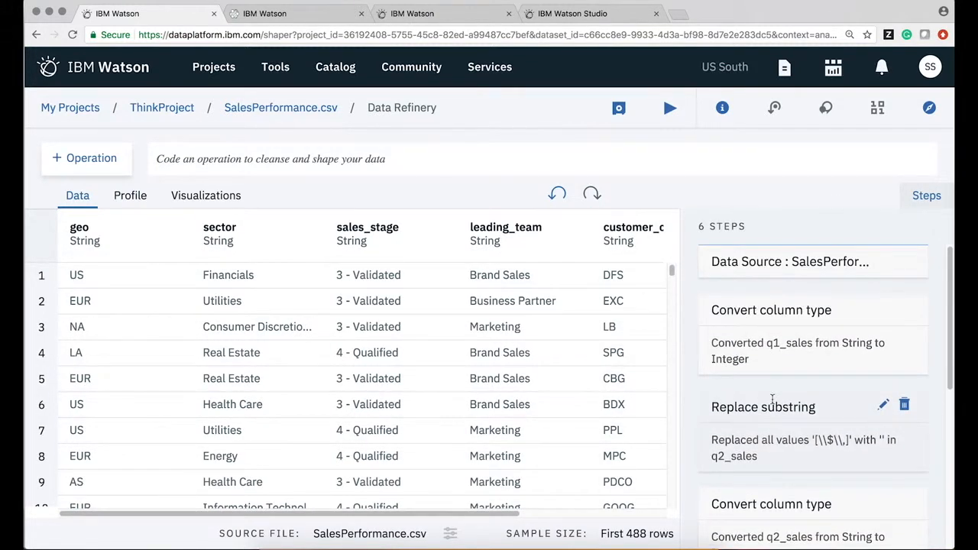
{"action": "left_click", "coordinate": [927, 197]}
{"action": "mouse_move", "coordinate": [639, 244]}
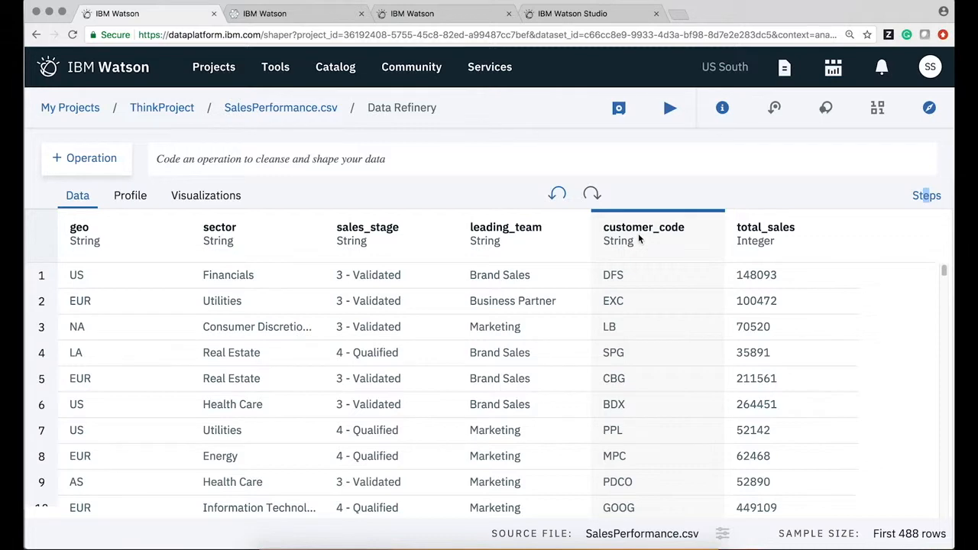
Switch to the browser tab showing DataCatalog and open the financialData.csv asset from the highly rated assets
{"action": "left_click", "coordinate": [312, 18]}
{"action": "mouse_move", "coordinate": [295, 67]}
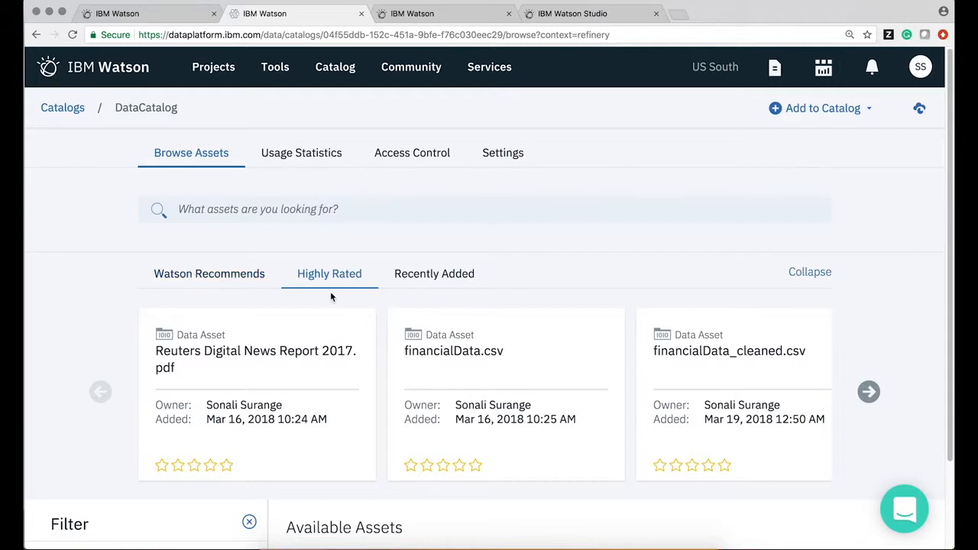
{"action": "scroll", "coordinate": [331, 296], "scroll_direction": "down", "scroll_amount": 2}
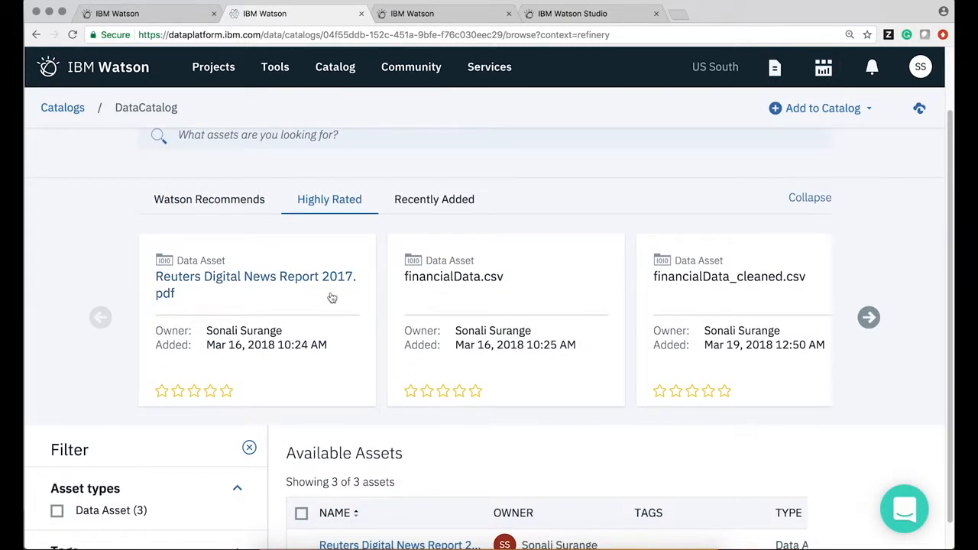
{"action": "left_click", "coordinate": [468, 280]}
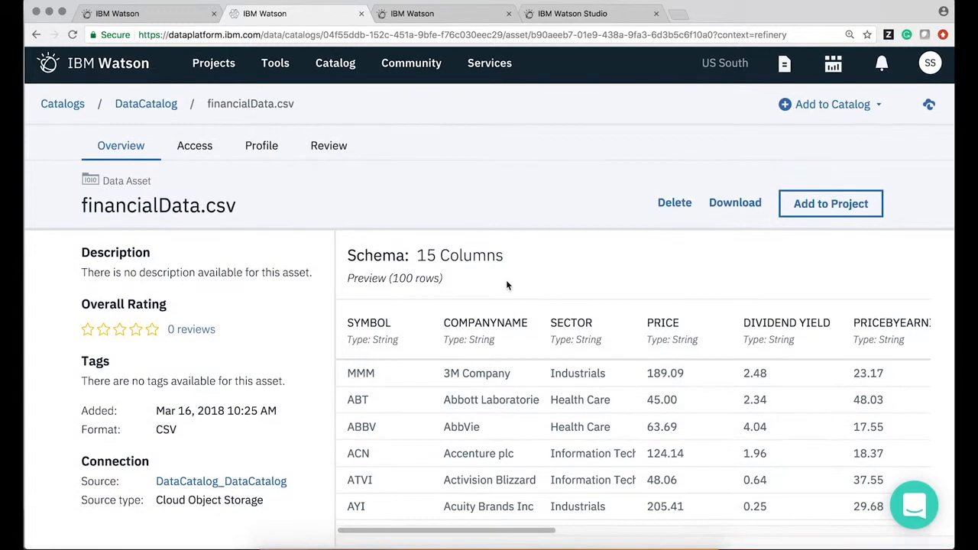
Examine the schema columns in the financialData.csv preview, from SYMBOL and COMPANYNAME through MARKET CAP to SEC FILINGS
{"action": "scroll", "coordinate": [589, 321], "scroll_direction": "right", "scroll_amount": 2}
{"action": "scroll", "coordinate": [577, 309], "scroll_direction": "left", "scroll_amount": 2}
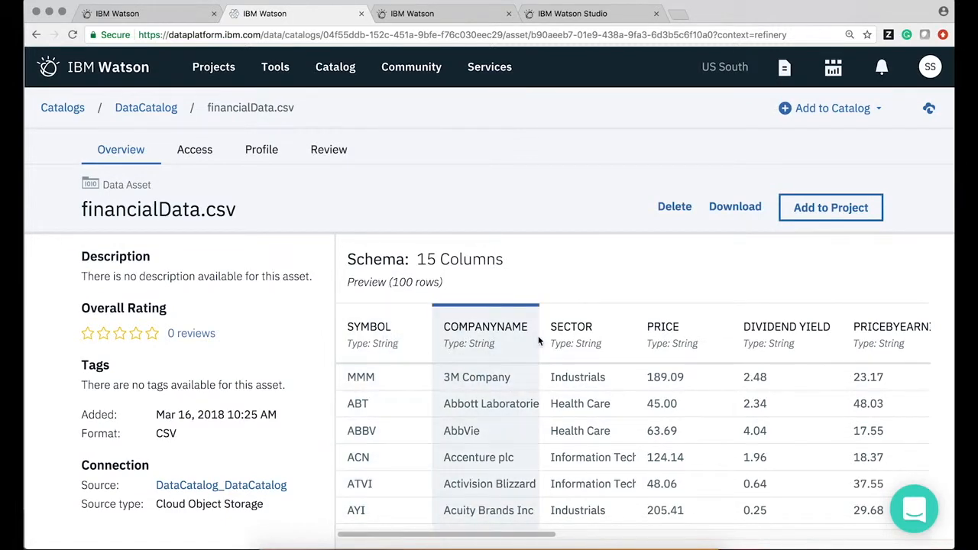
{"action": "scroll", "coordinate": [538, 338], "scroll_direction": "right", "scroll_amount": 2}
{"action": "scroll", "coordinate": [538, 335], "scroll_direction": "right", "scroll_amount": 6}
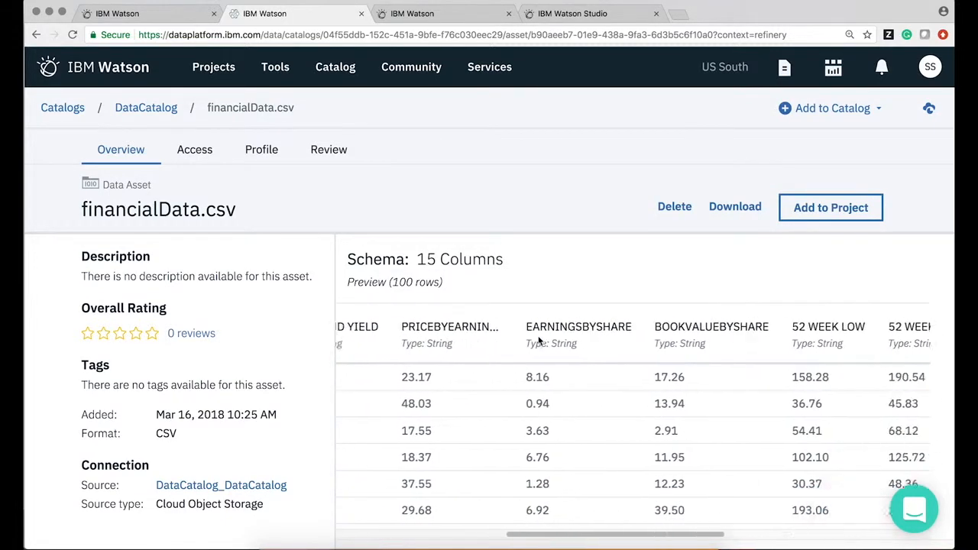
{"action": "scroll", "coordinate": [538, 337], "scroll_direction": "right", "scroll_amount": 4}
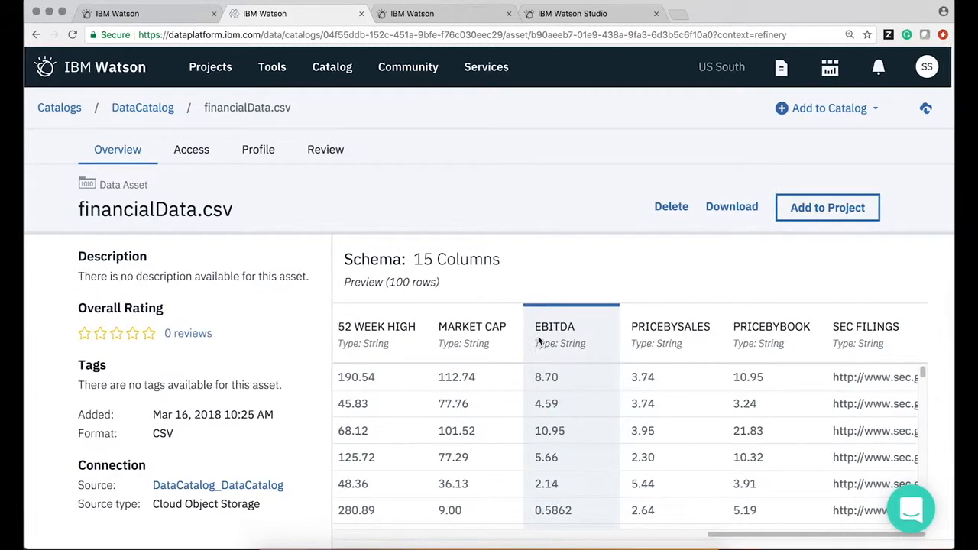
{"action": "scroll", "coordinate": [539, 340], "scroll_direction": "left", "scroll_amount": 1}
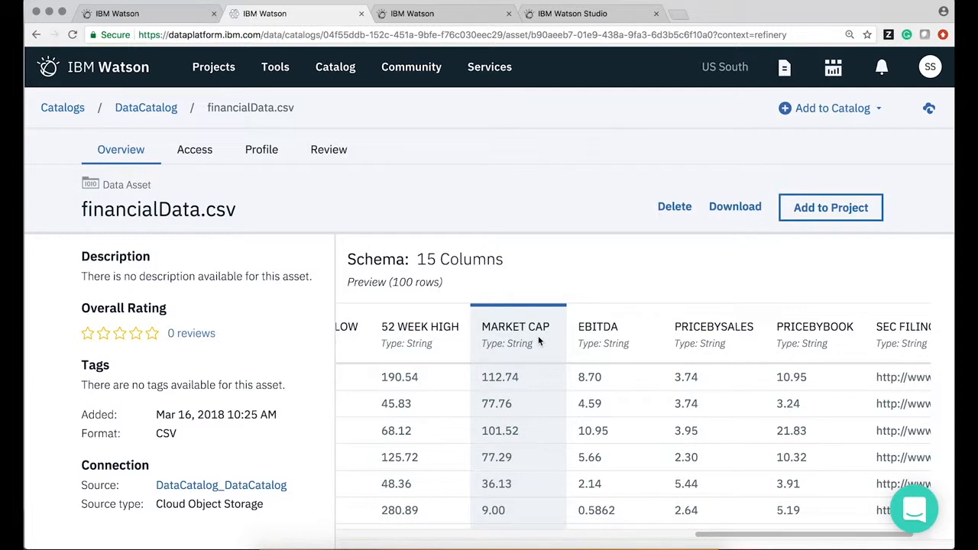
{"action": "scroll", "coordinate": [538, 335], "scroll_direction": "left", "scroll_amount": 2}
{"action": "scroll", "coordinate": [538, 340], "scroll_direction": "right", "scroll_amount": 3}
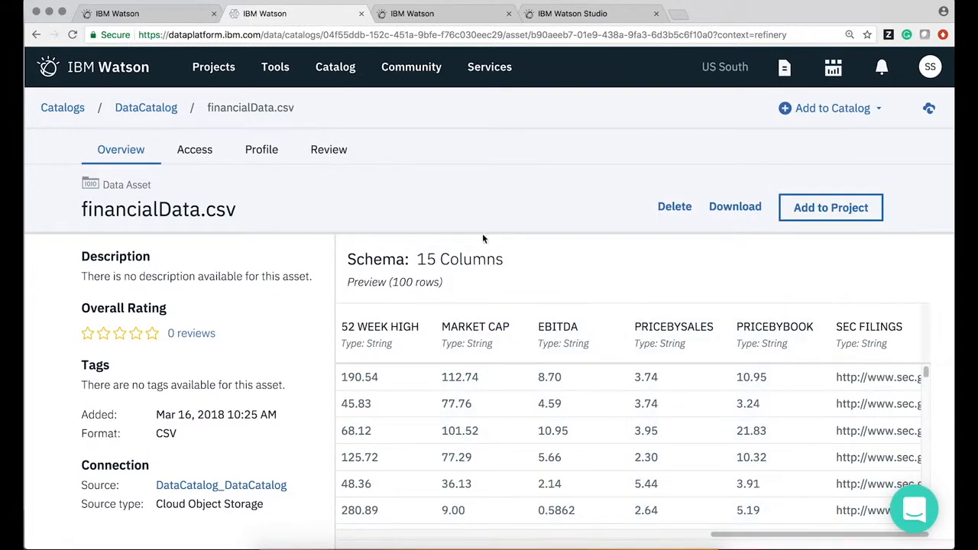
Return from financialData.csv to DataCatalog and open the financialData_cleaned.csv asset from the highly rated assets
{"action": "left_click", "coordinate": [128, 161]}
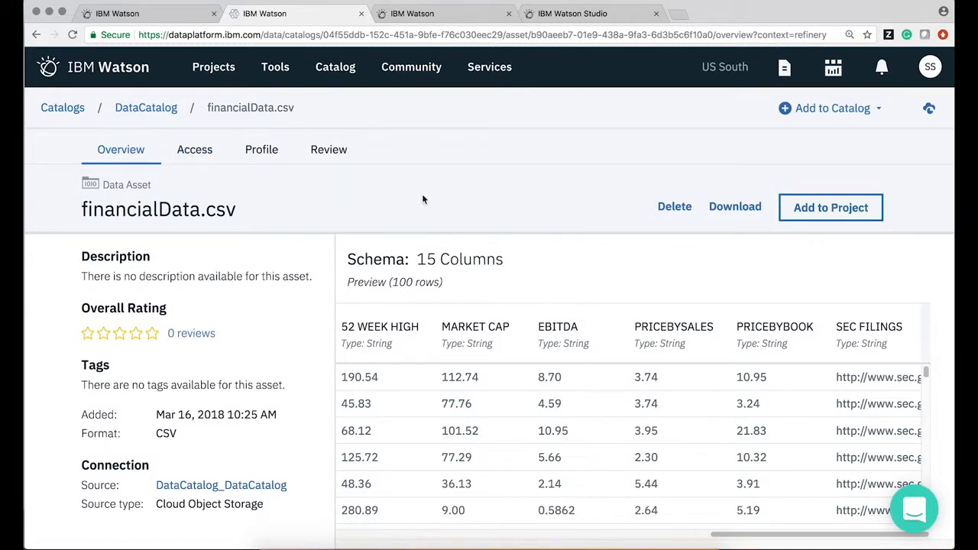
{"action": "left_click", "coordinate": [162, 115]}
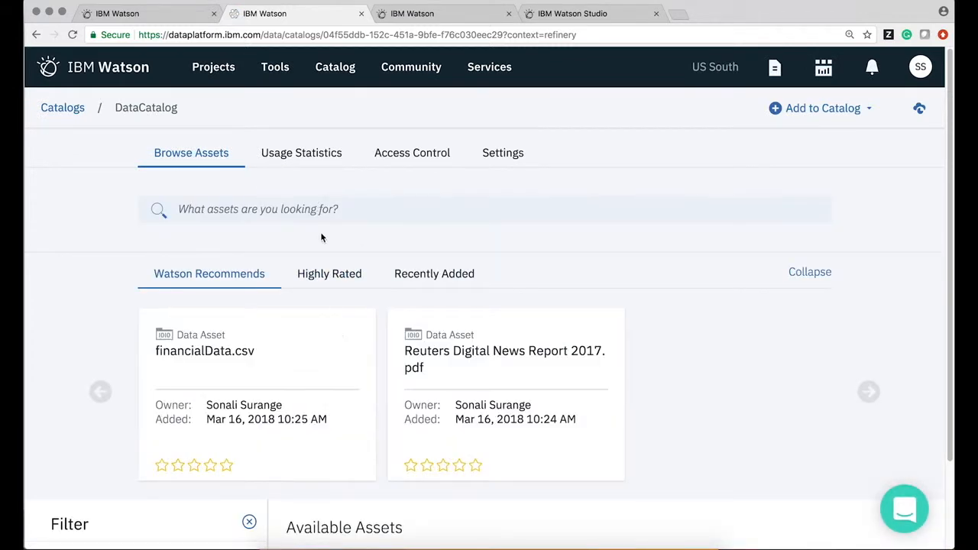
{"action": "left_click", "coordinate": [324, 279]}
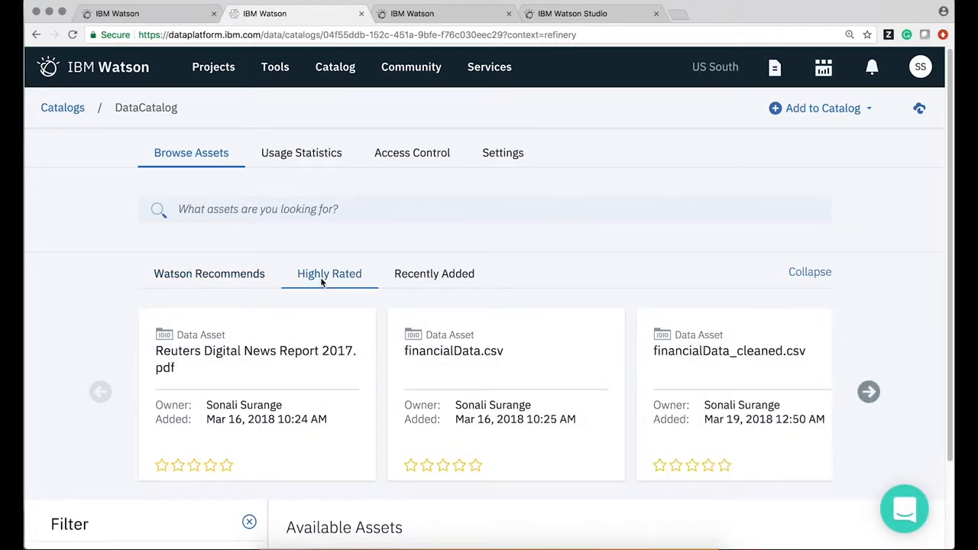
{"action": "left_click", "coordinate": [693, 356]}
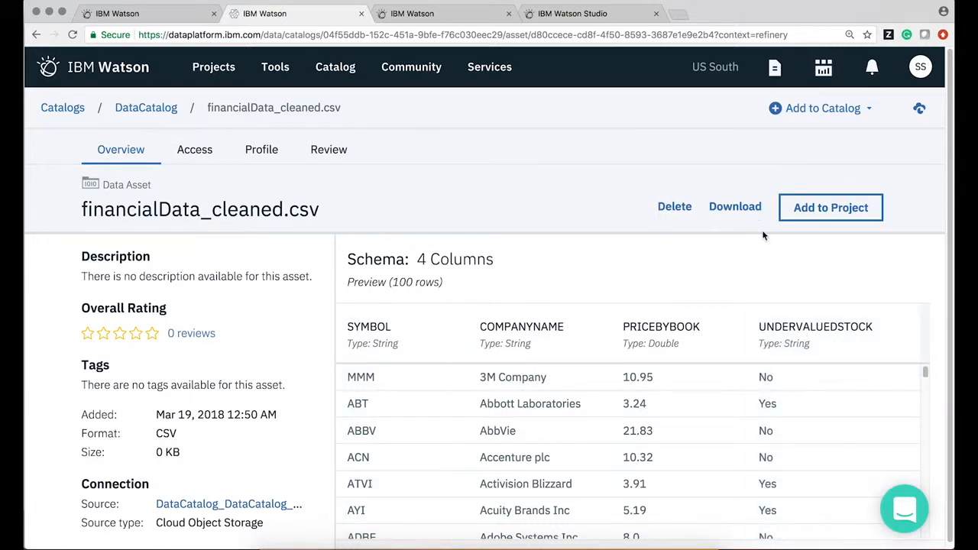
Start adding financialData_cleaned.csv to a project and review the projects offered as target
{"action": "left_click", "coordinate": [804, 207]}
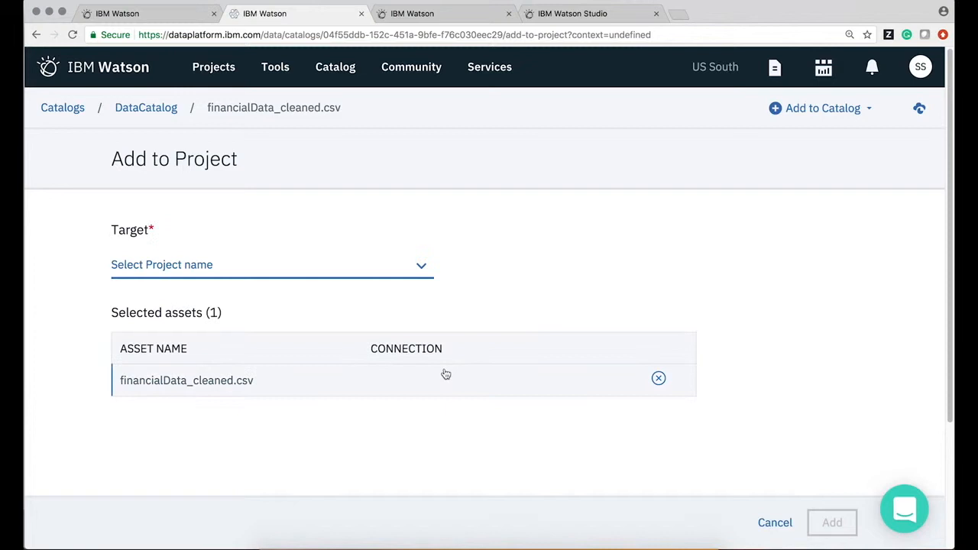
{"action": "left_click", "coordinate": [366, 279]}
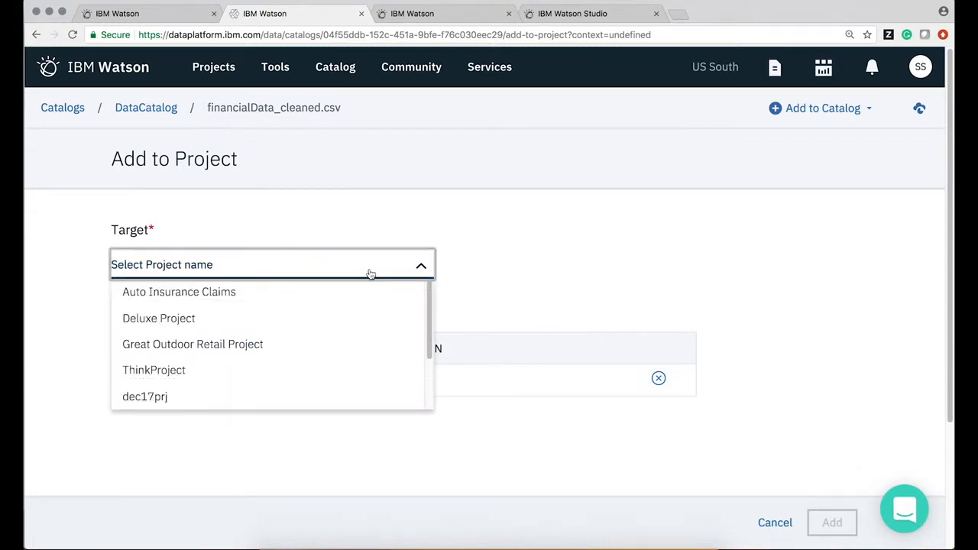
{"action": "left_click", "coordinate": [396, 224]}
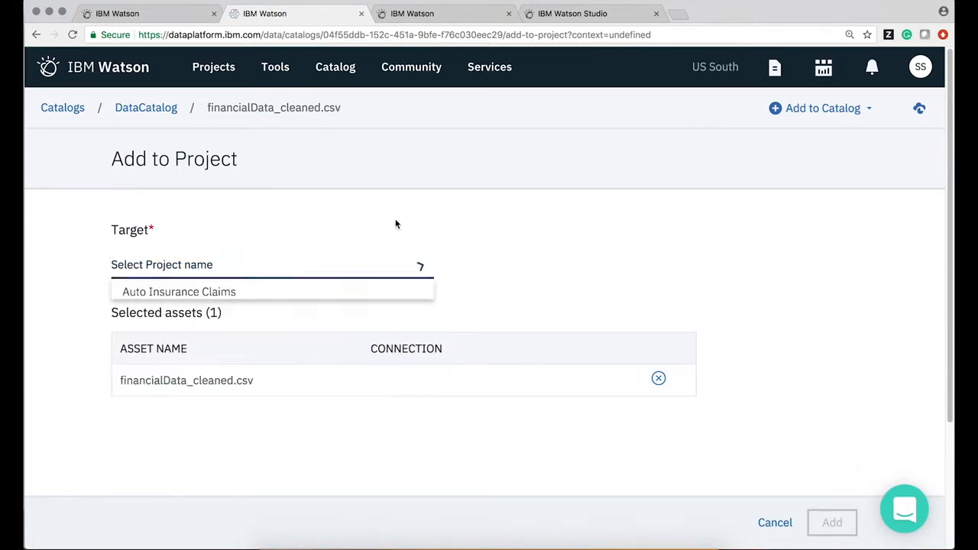
Switch back to the browser tab with SalesPerformance.csv in Data Refinery and start a Join operation of type Inner join
{"action": "left_click", "coordinate": [127, 17]}
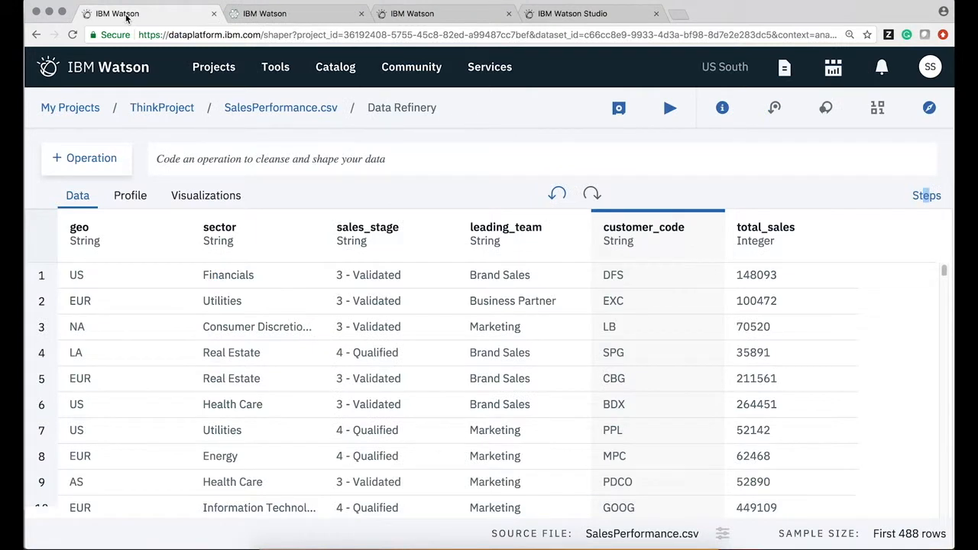
{"action": "mouse_move", "coordinate": [104, 239]}
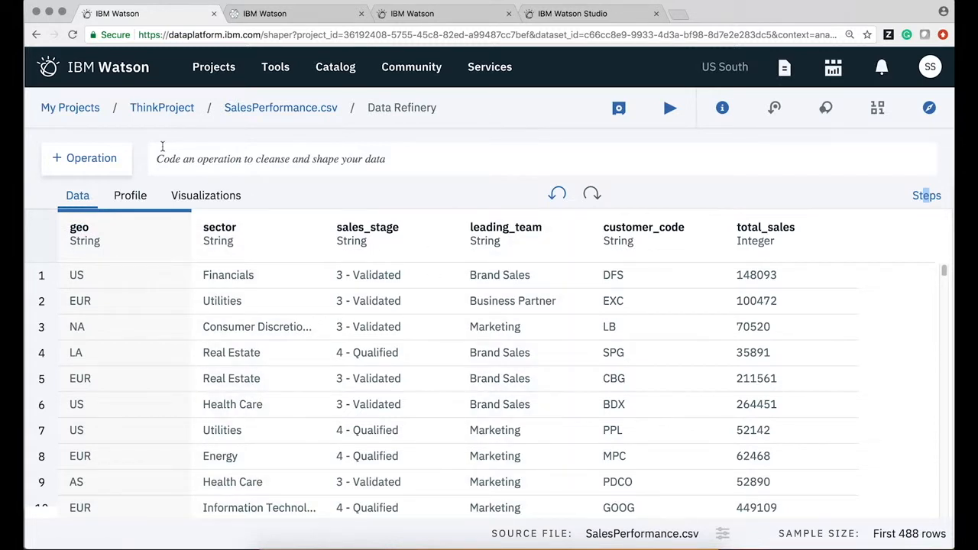
{"action": "left_click", "coordinate": [101, 157]}
{"action": "scroll", "coordinate": [139, 398], "scroll_direction": "down", "scroll_amount": 5}
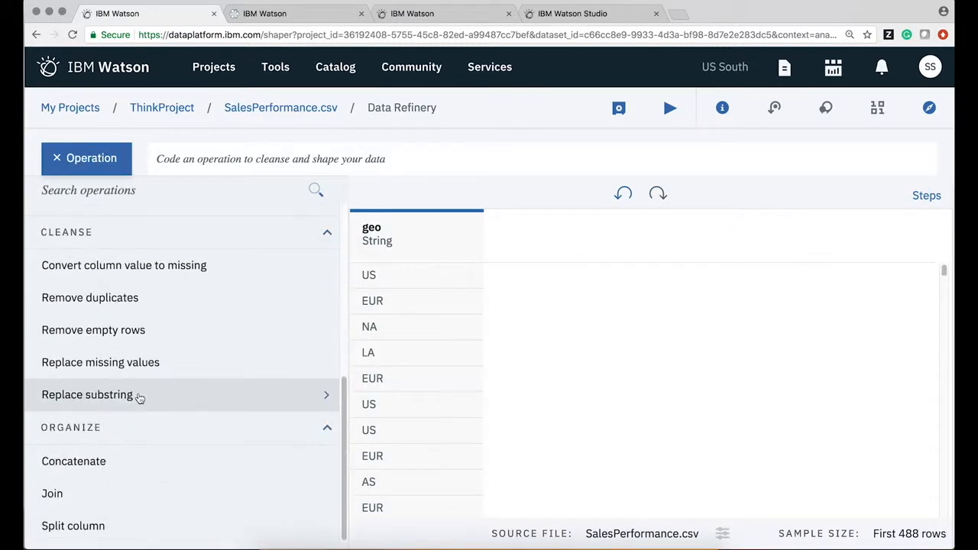
{"action": "left_click", "coordinate": [72, 493]}
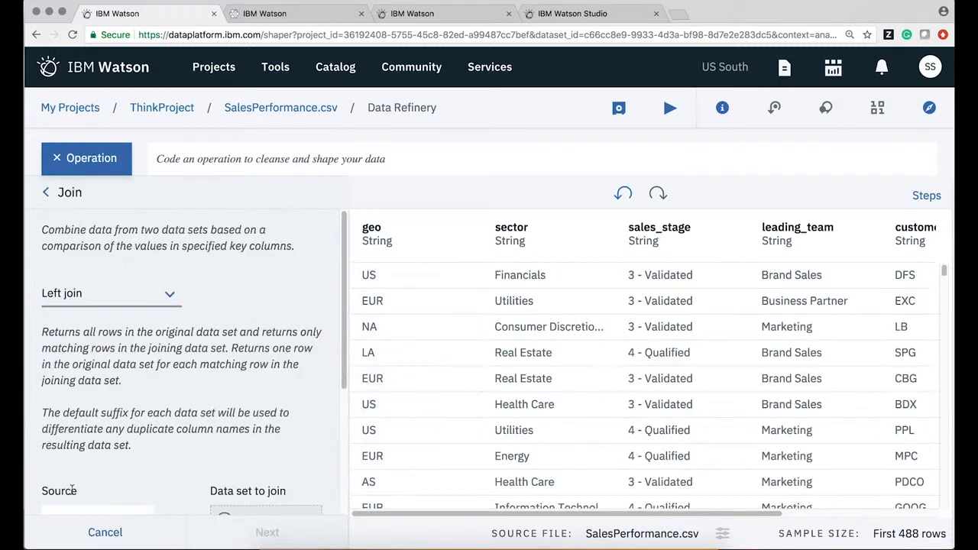
{"action": "left_click", "coordinate": [142, 294]}
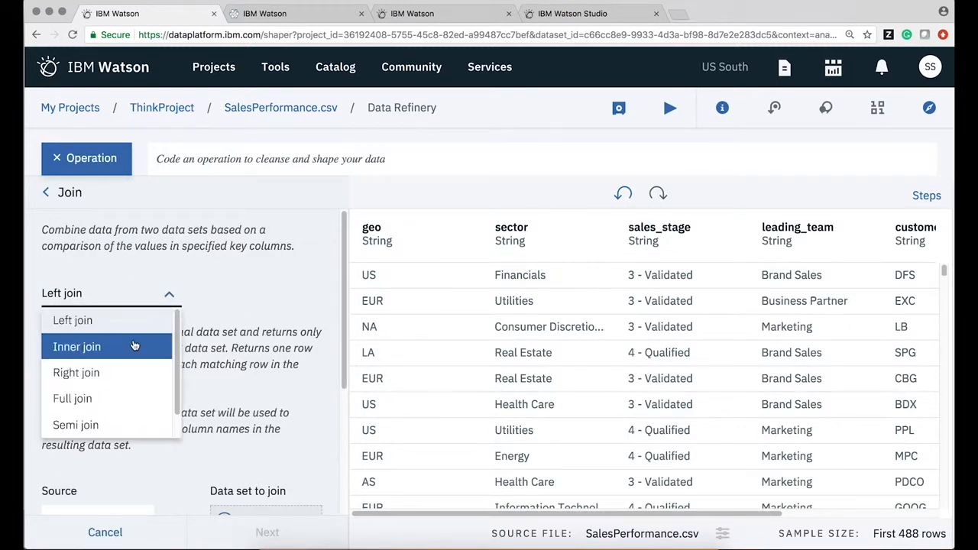
{"action": "scroll", "coordinate": [123, 393], "scroll_direction": "down", "scroll_amount": 1}
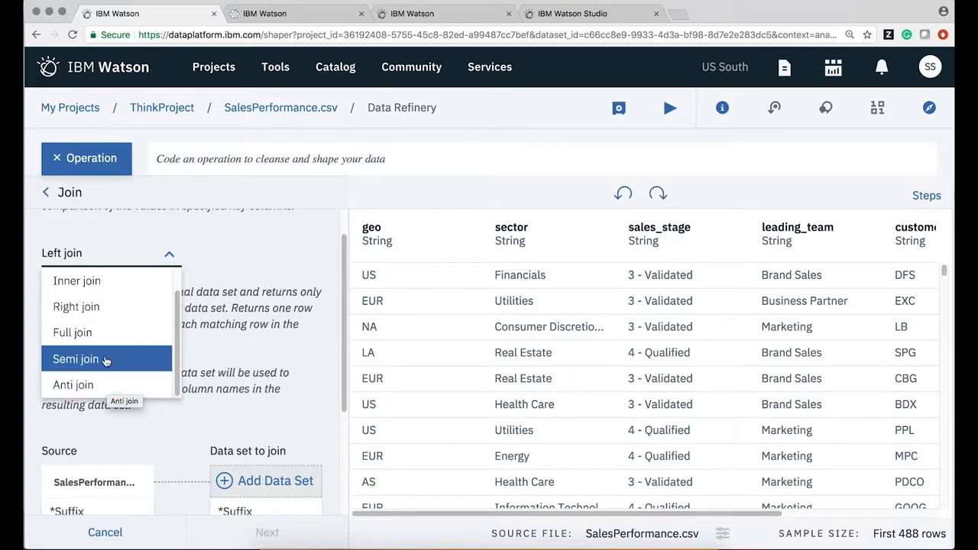
{"action": "scroll", "coordinate": [106, 359], "scroll_direction": "up", "scroll_amount": 3}
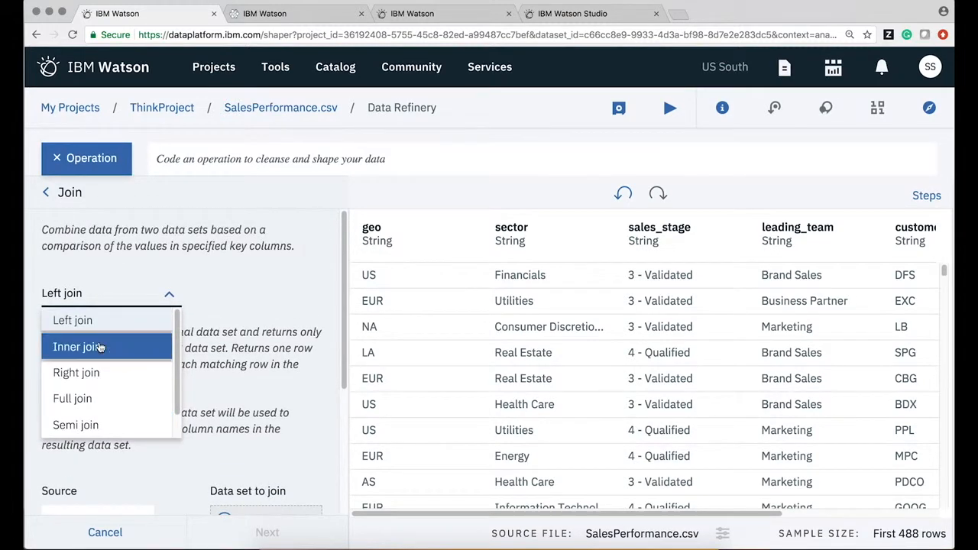
{"action": "left_click", "coordinate": [105, 346]}
Add financialData_cleaned.csv as the data set to join with SalesPerformance.csv
{"action": "scroll", "coordinate": [179, 354], "scroll_direction": "down", "scroll_amount": 5}
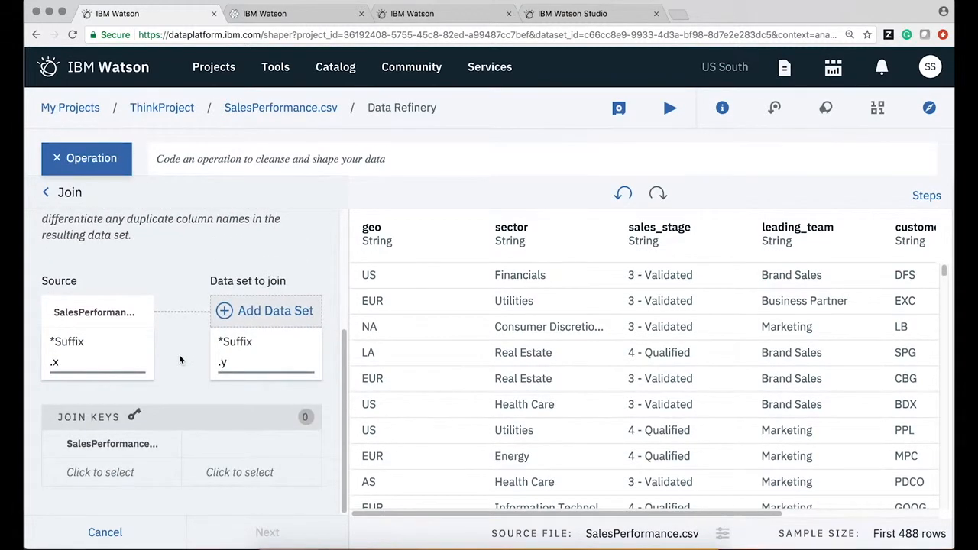
{"action": "left_click", "coordinate": [283, 315]}
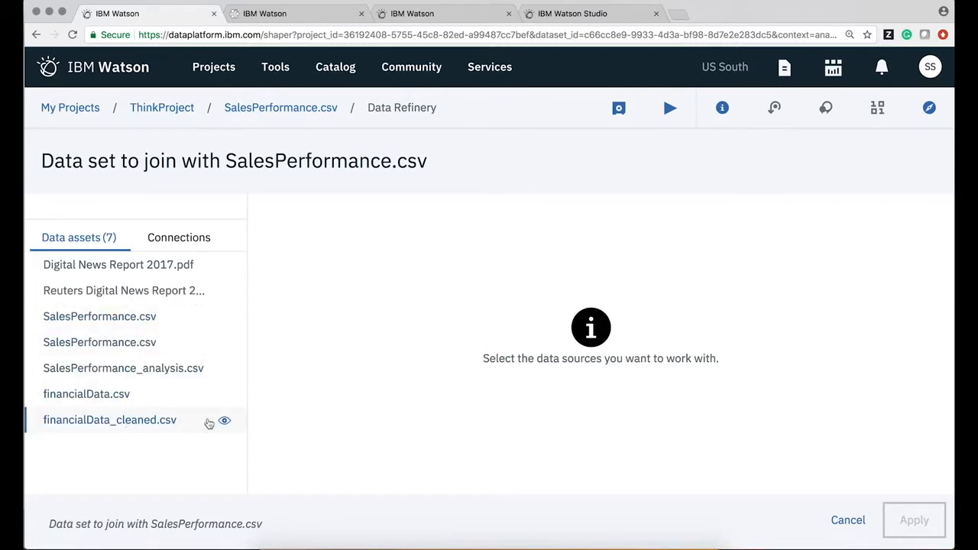
{"action": "left_click", "coordinate": [153, 425]}
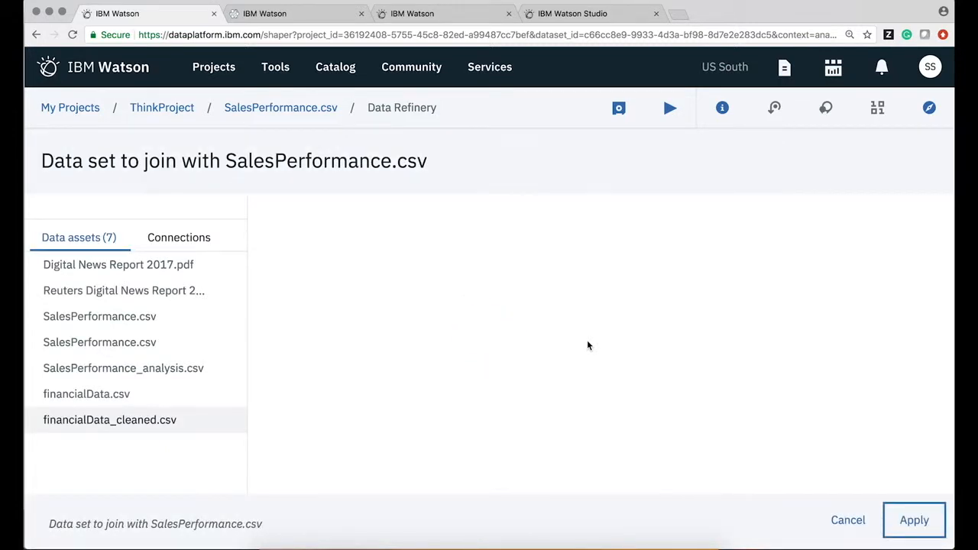
{"action": "left_click", "coordinate": [913, 520]}
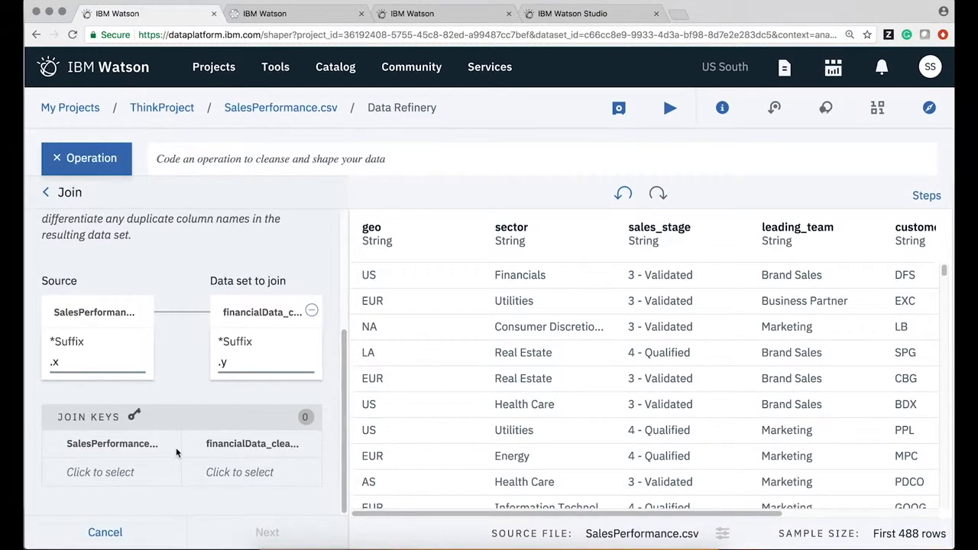
Set the join keys to customer_code from SalesPerformance.csv and Symbol from financialData_cleaned.csv, and proceed to the column selection
{"action": "left_click", "coordinate": [124, 473]}
{"action": "scroll", "coordinate": [84, 503], "scroll_direction": "down", "scroll_amount": 3}
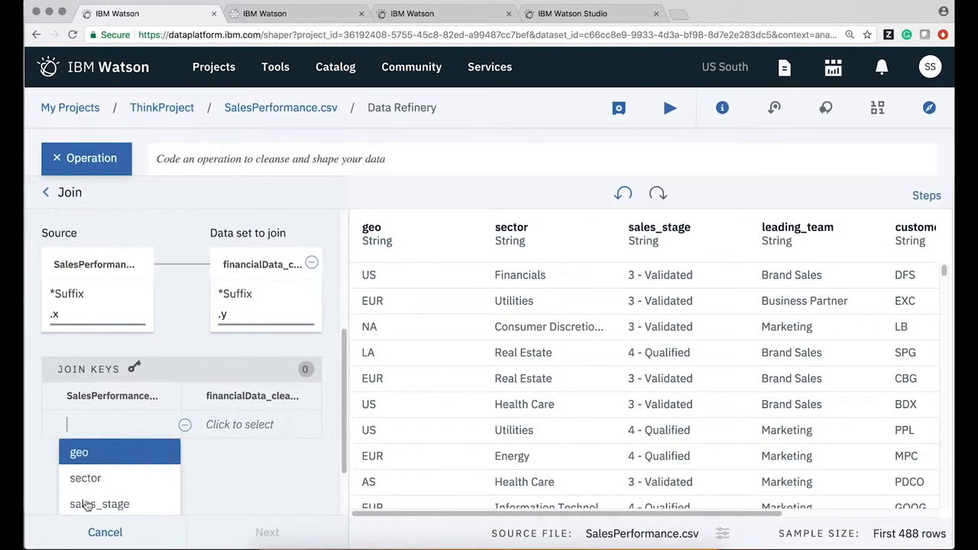
{"action": "left_click", "coordinate": [107, 477]}
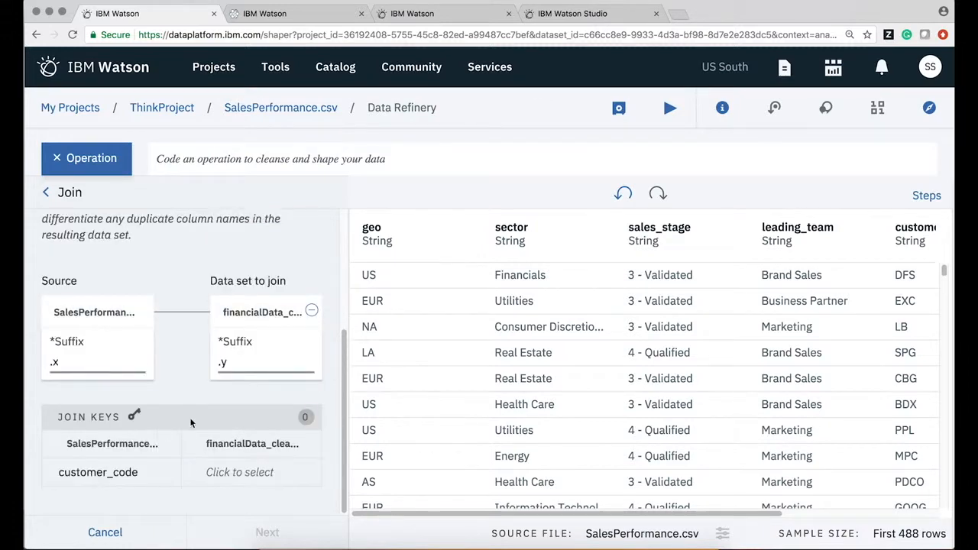
{"action": "left_click", "coordinate": [234, 473]}
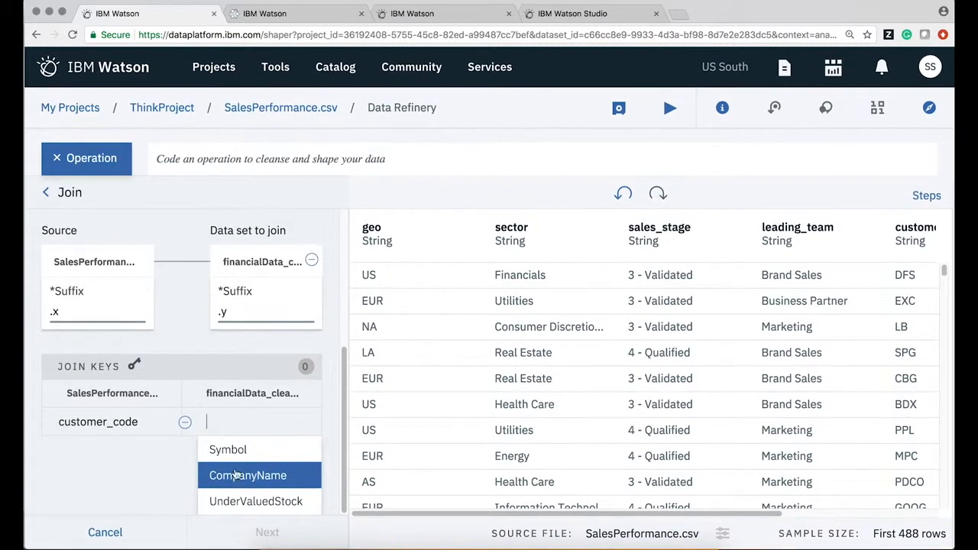
{"action": "left_click", "coordinate": [246, 452]}
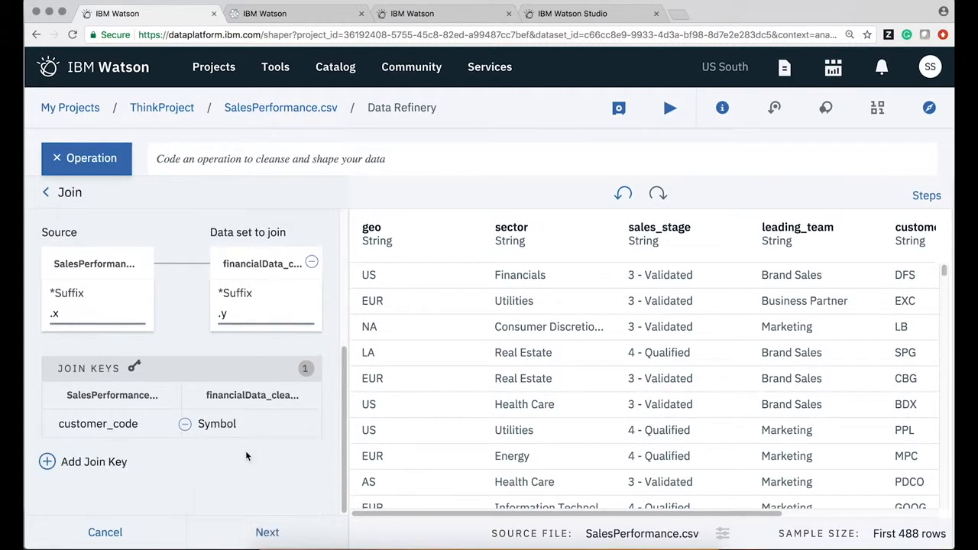
{"action": "left_click", "coordinate": [269, 533]}
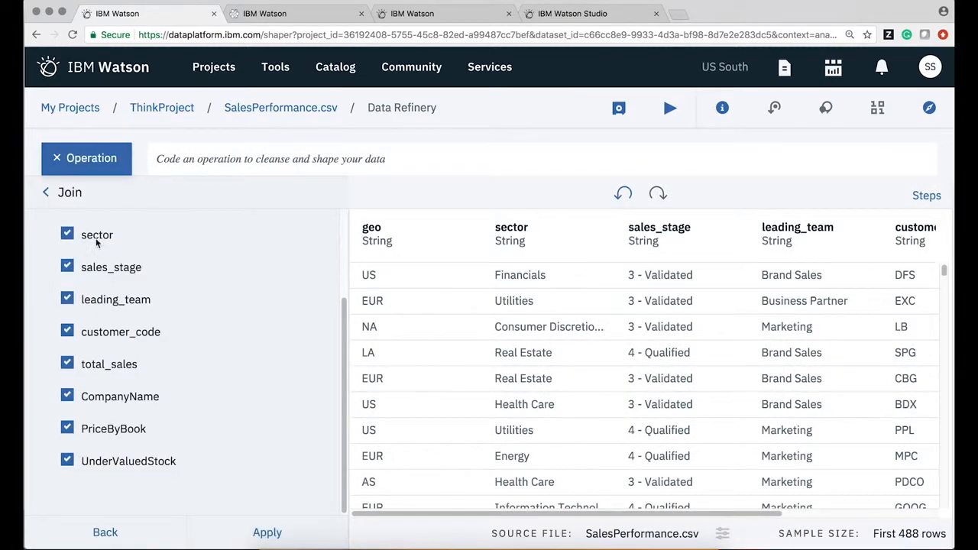
Keep only sector, leading_team, total_sales, CompanyName and UnderValuedStock in the resulting data set and apply the join
{"action": "scroll", "coordinate": [65, 249], "scroll_direction": "up", "scroll_amount": 3}
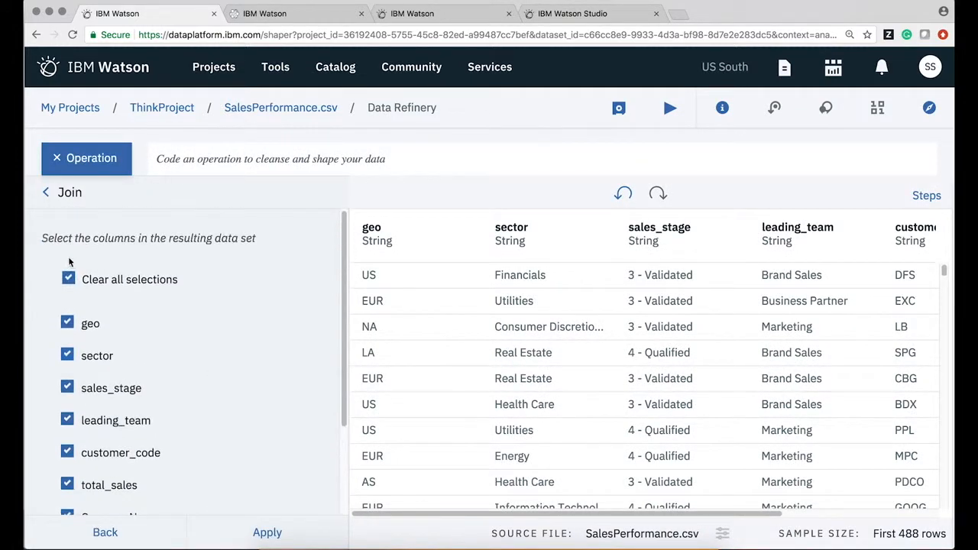
{"action": "left_click", "coordinate": [68, 281]}
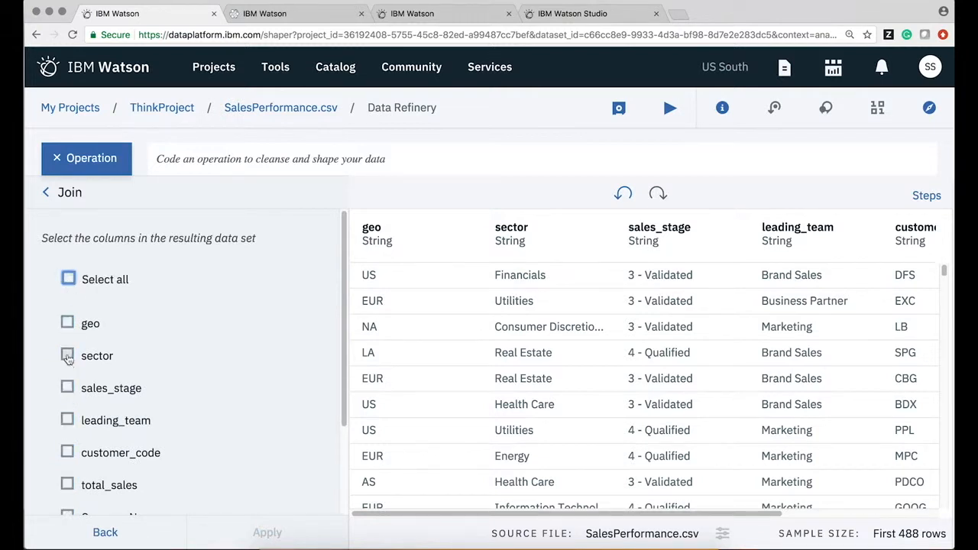
{"action": "left_click", "coordinate": [67, 356]}
{"action": "left_click", "coordinate": [67, 420]}
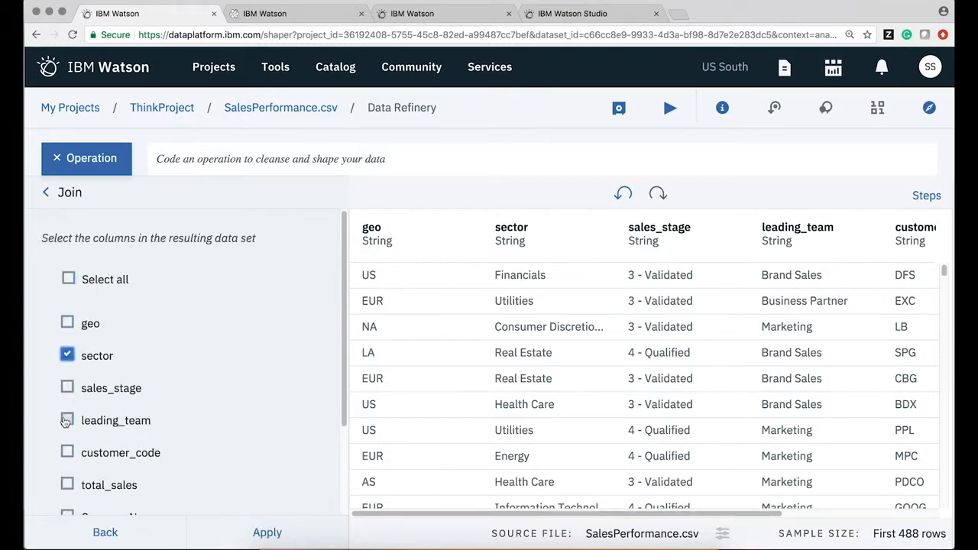
{"action": "scroll", "coordinate": [194, 405], "scroll_direction": "down", "scroll_amount": 3}
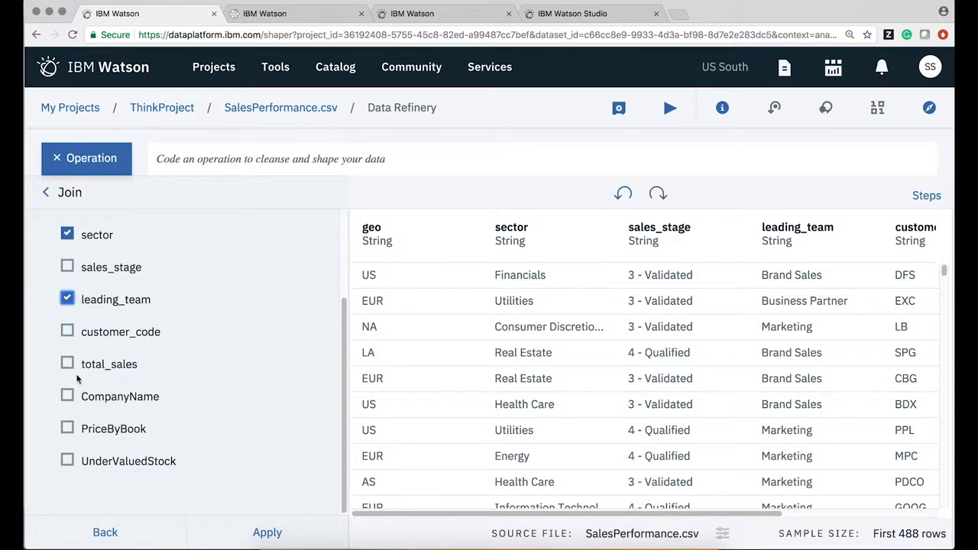
{"action": "left_click", "coordinate": [68, 365]}
{"action": "left_click", "coordinate": [66, 396]}
{"action": "left_click", "coordinate": [67, 460]}
{"action": "left_click", "coordinate": [267, 532]}
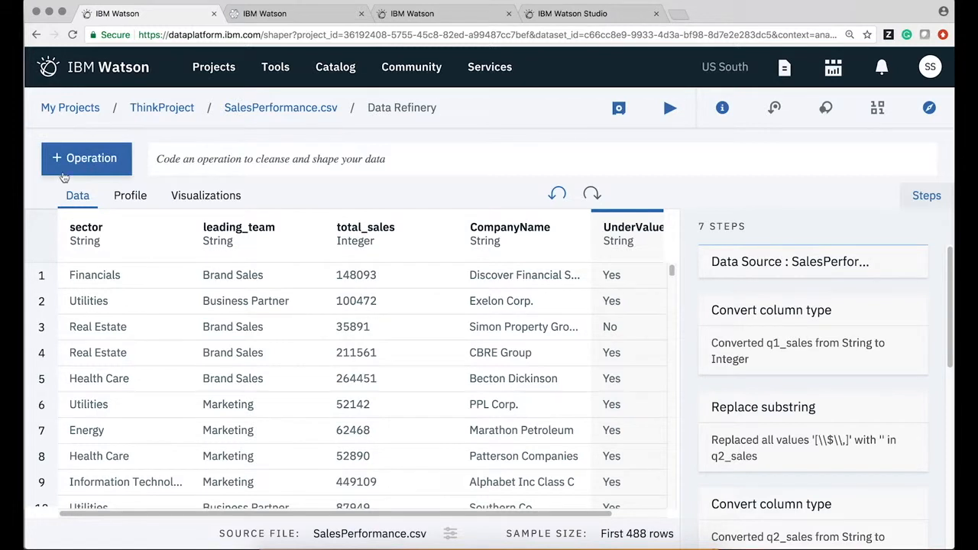
Filter the rows to those where UnderValuedStock is equal to Yes
{"action": "left_click", "coordinate": [86, 159]}
{"action": "left_click", "coordinate": [89, 327]}
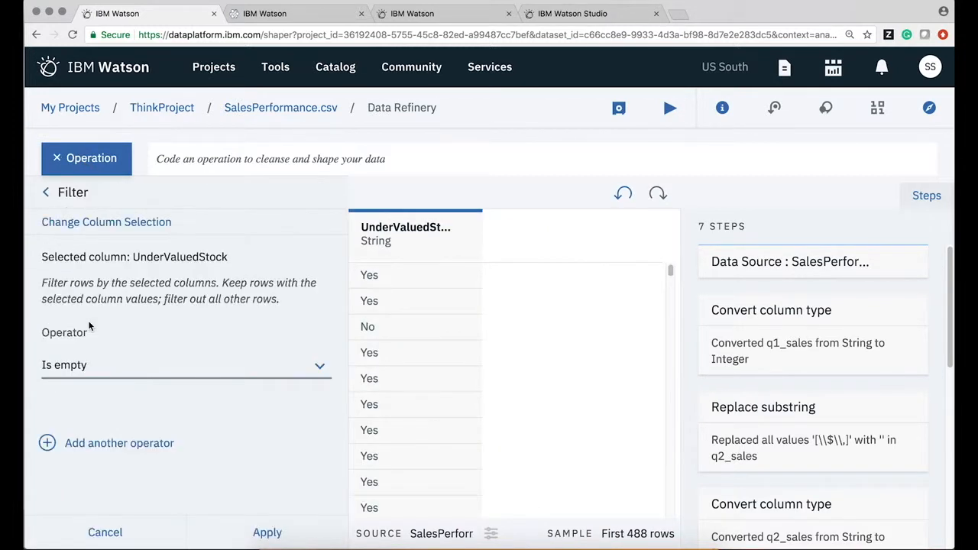
{"action": "left_click", "coordinate": [79, 375]}
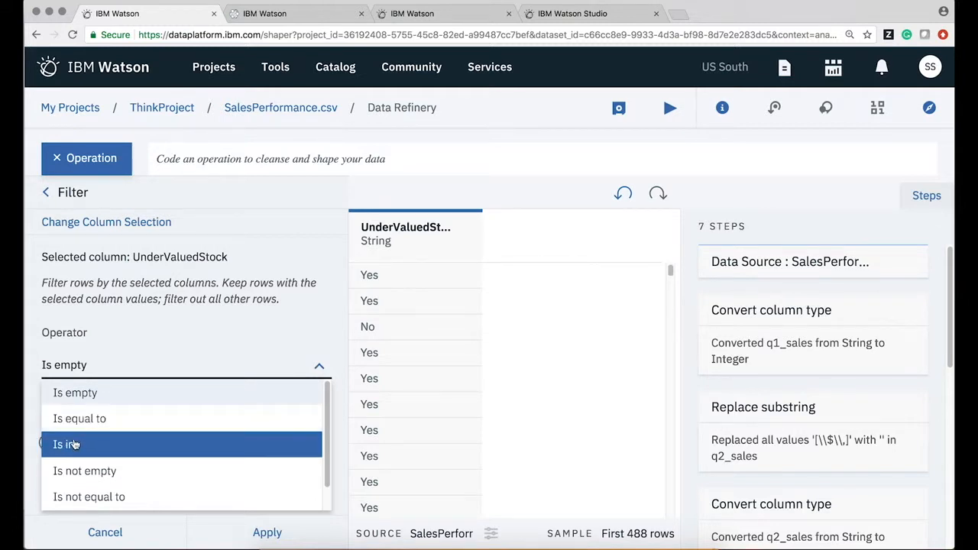
{"action": "left_click", "coordinate": [95, 418]}
{"action": "left_click", "coordinate": [95, 420]}
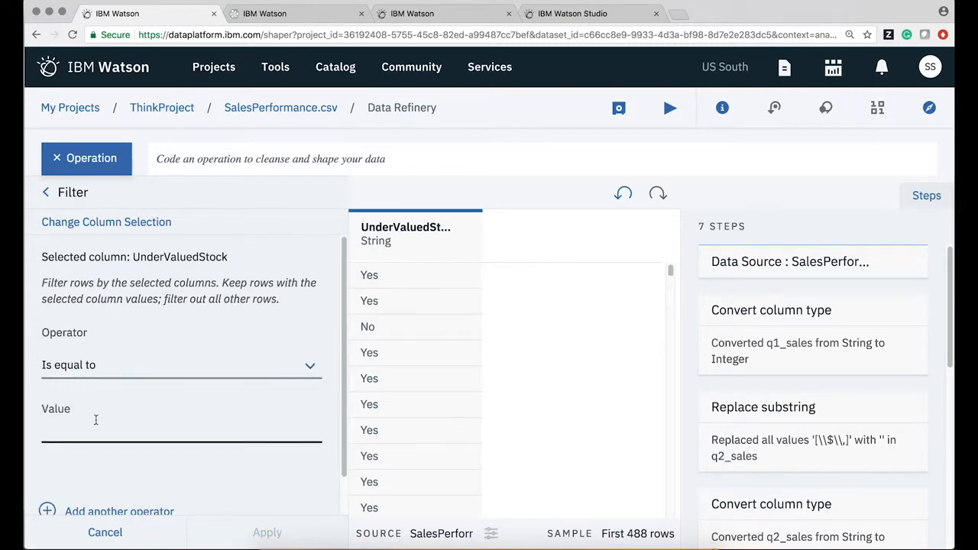
{"action": "type", "text": "Yes"}
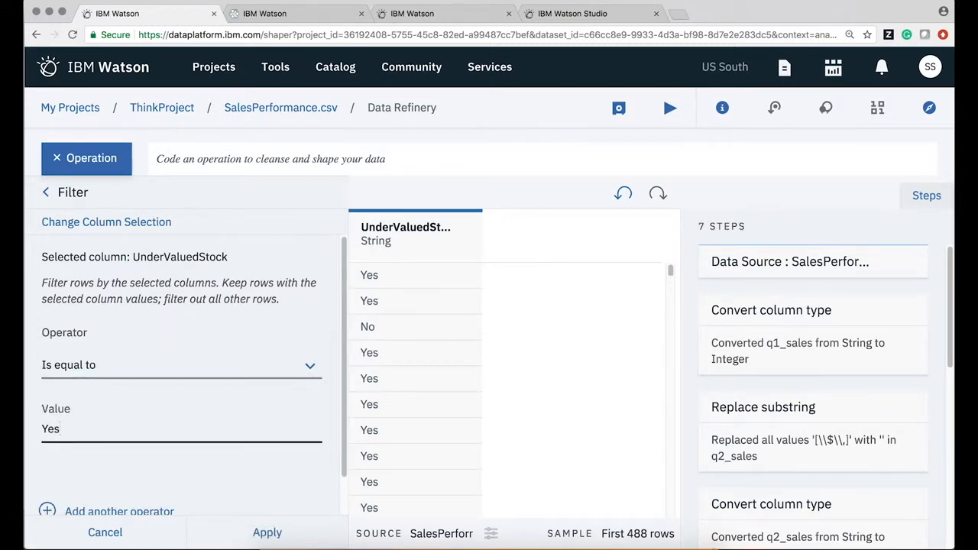
{"action": "left_click", "coordinate": [259, 533]}
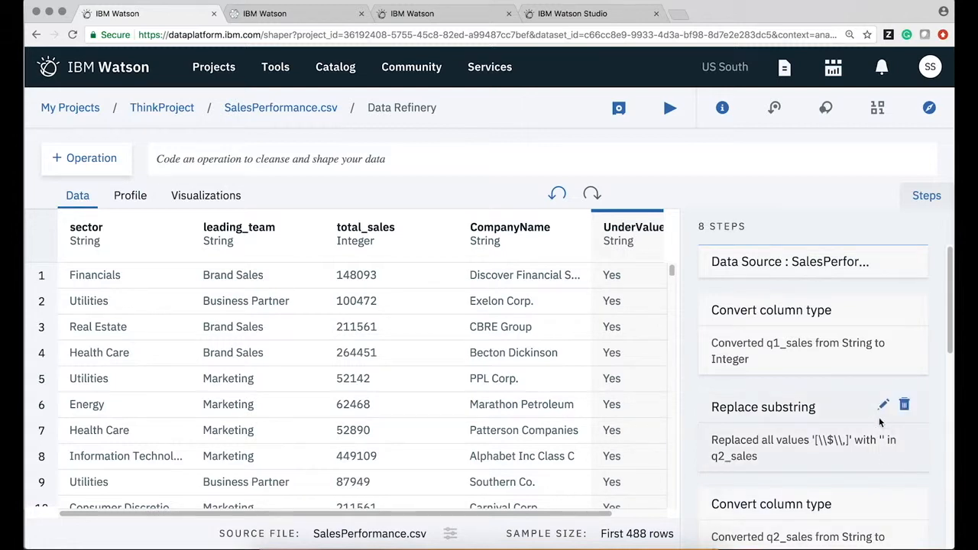
Start a custom-coded count operation from the syntax template that takes a column and a wt column
{"action": "left_click", "coordinate": [924, 198]}
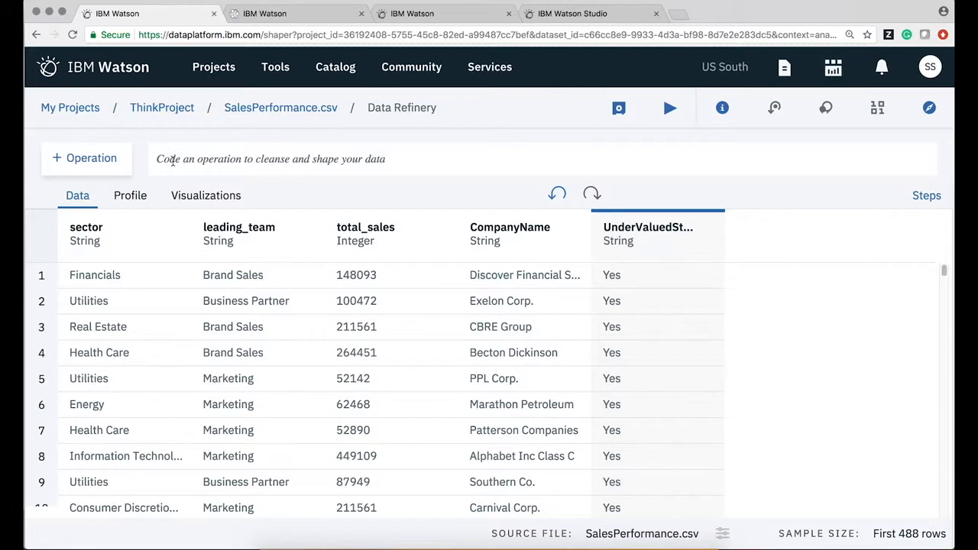
{"action": "left_click", "coordinate": [173, 159]}
{"action": "left_click", "coordinate": [200, 258]}
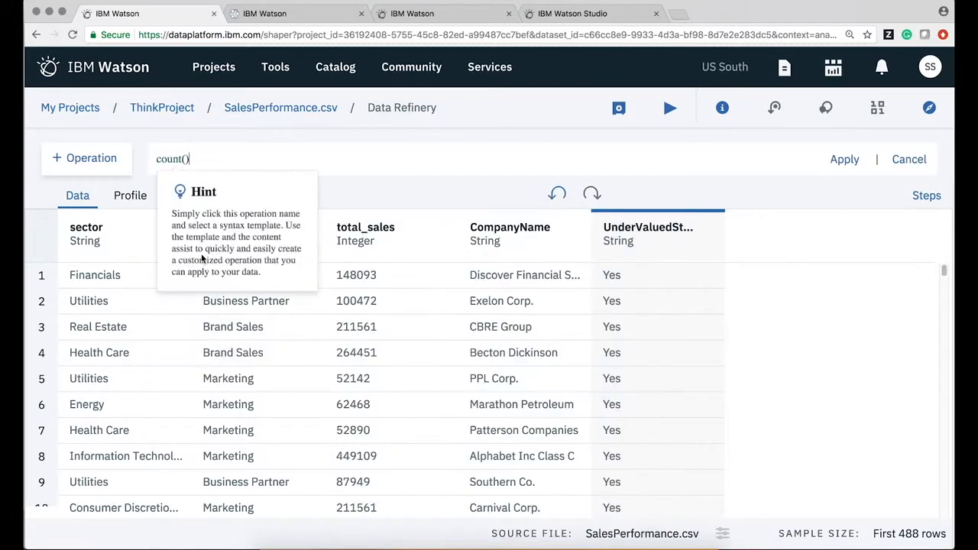
{"action": "left_click", "coordinate": [173, 159]}
{"action": "left_click", "coordinate": [237, 284]}
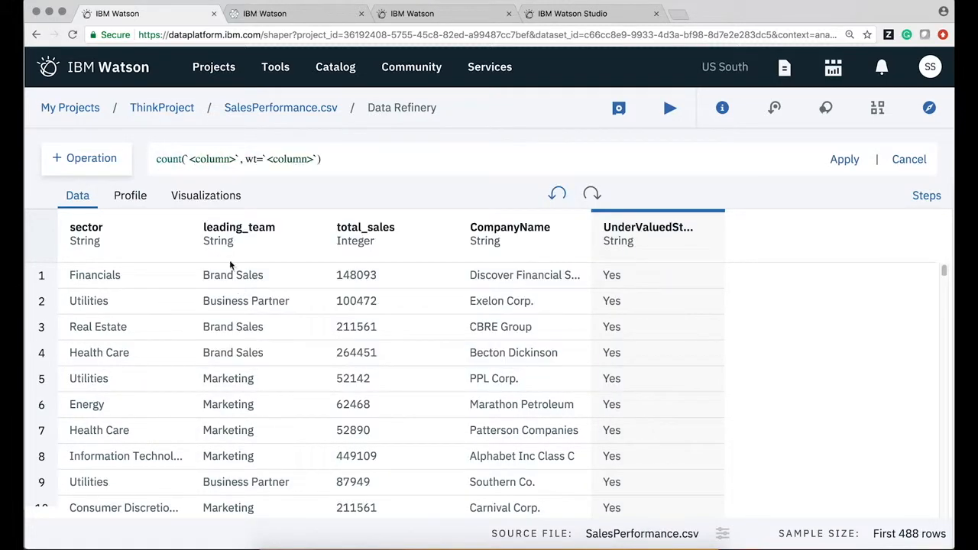
Fill in leading_team, sector and CompanyName as the columns of the count operation
{"action": "left_click", "coordinate": [214, 159]}
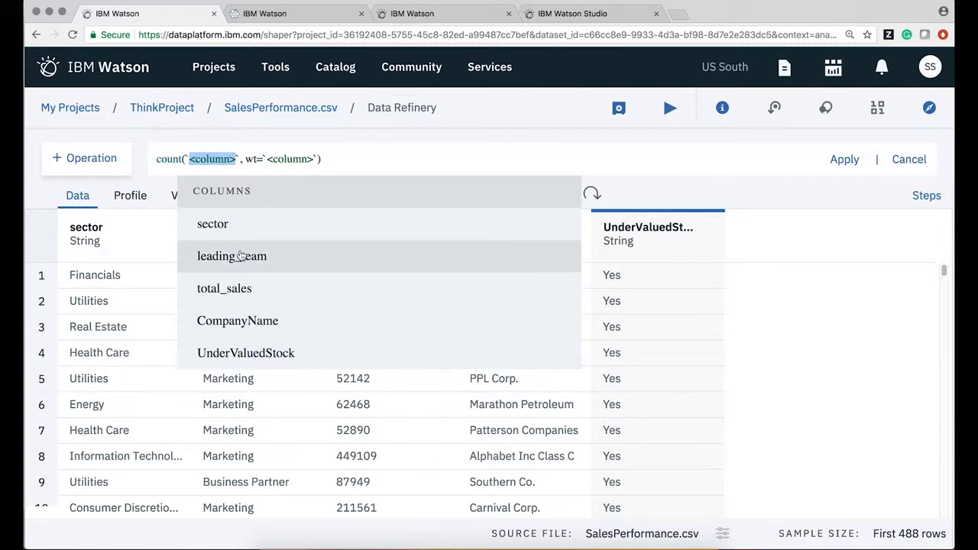
{"action": "left_click", "coordinate": [239, 256]}
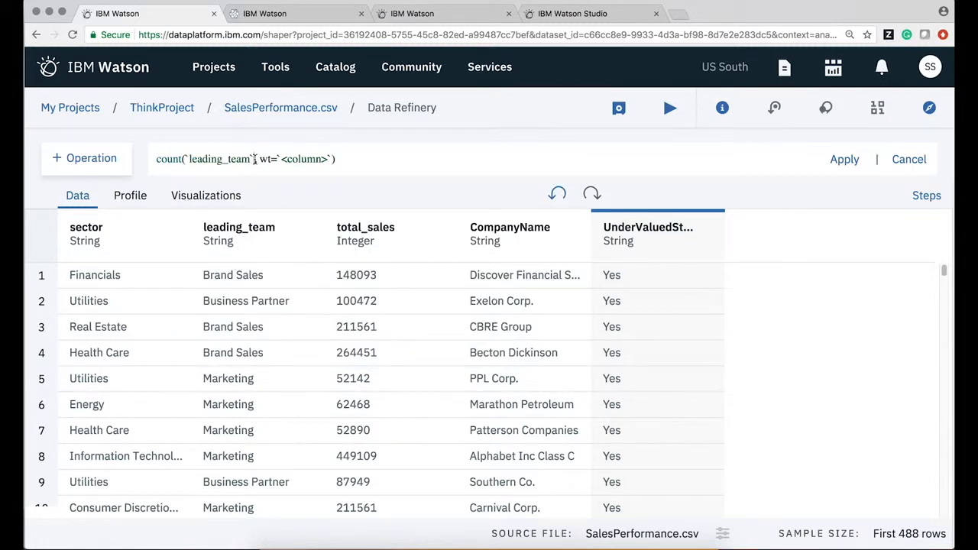
{"action": "type", "text": ",sector,"}
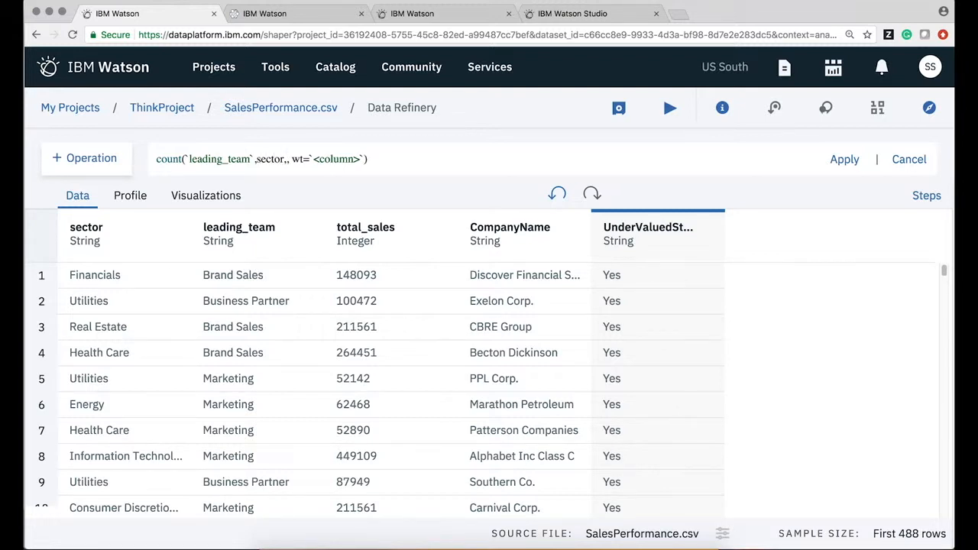
{"action": "type", "text": "Com"}
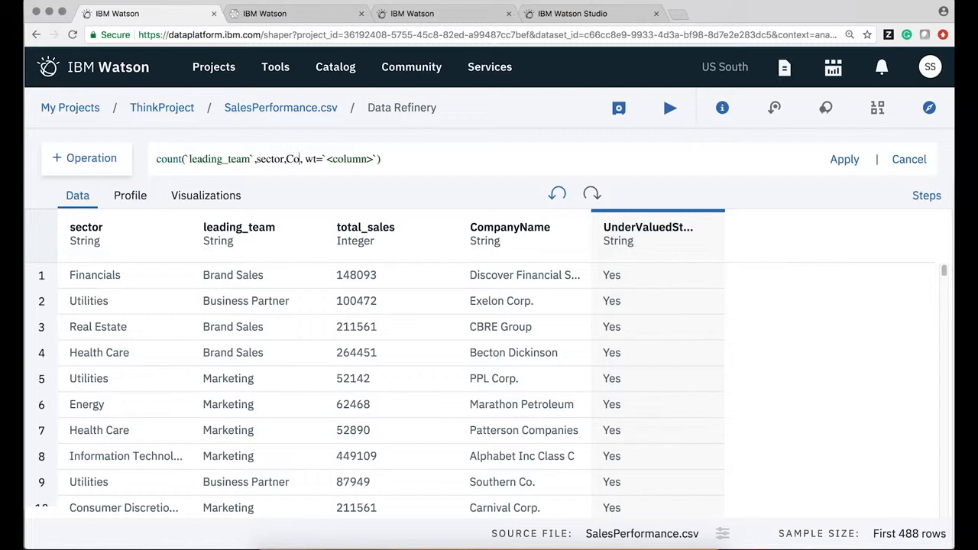
{"action": "type", "text": "panyName"}
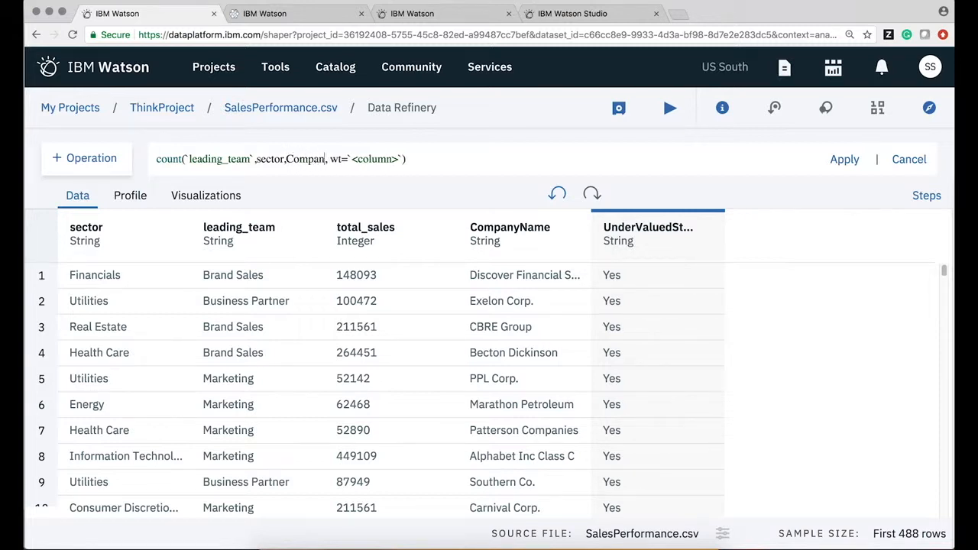
Set the count operation's wt column to total_sales, apply it and check the recorded custom code step
{"action": "left_click", "coordinate": [405, 159]}
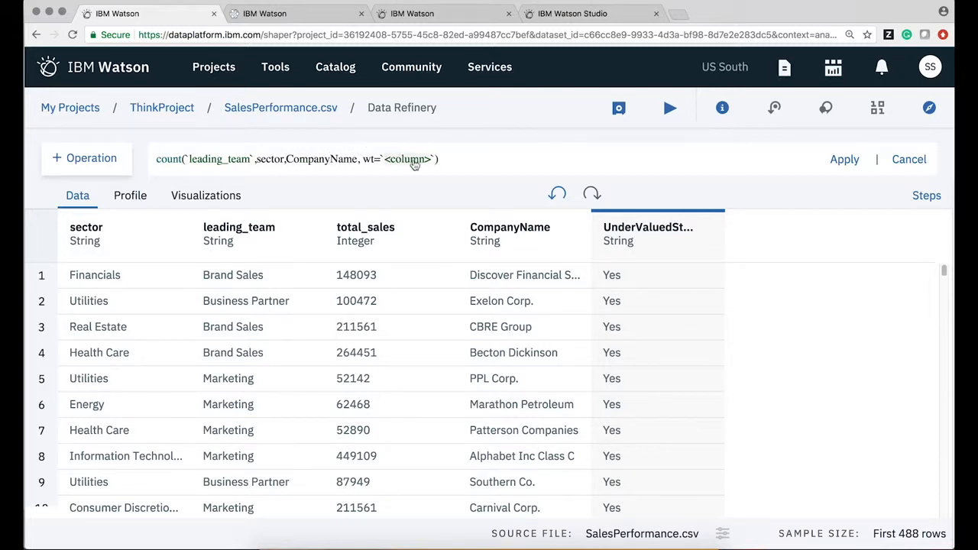
{"action": "left_click", "coordinate": [426, 291]}
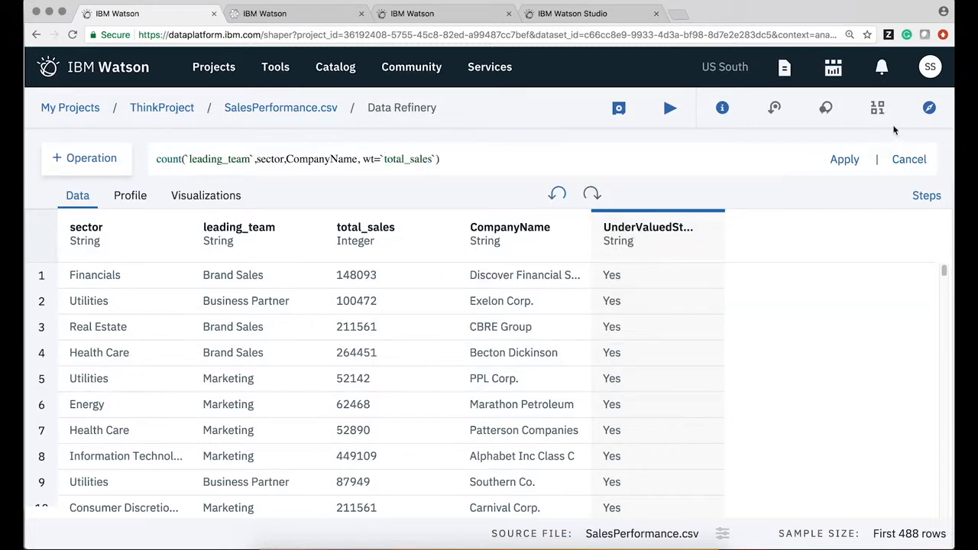
{"action": "left_click", "coordinate": [841, 160]}
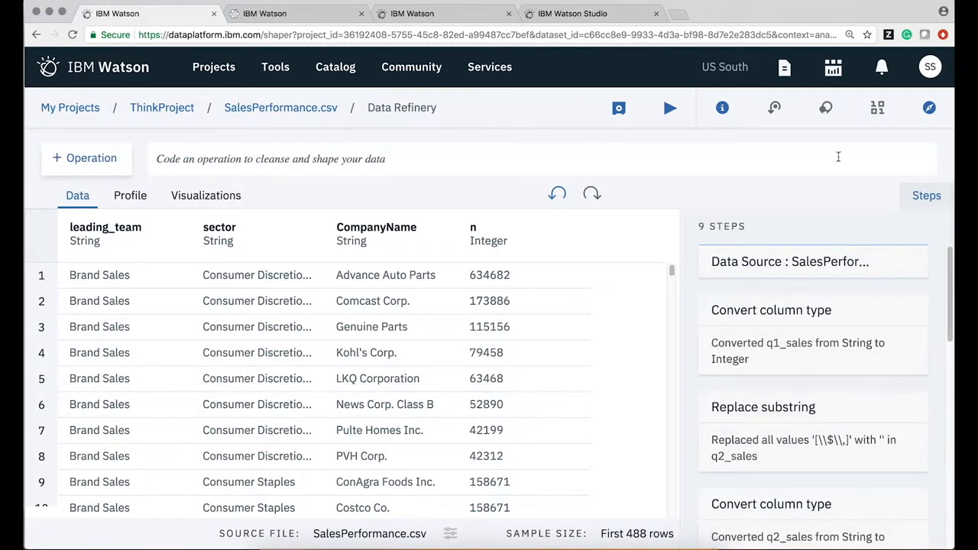
{"action": "scroll", "coordinate": [945, 336], "scroll_direction": "down", "scroll_amount": 10}
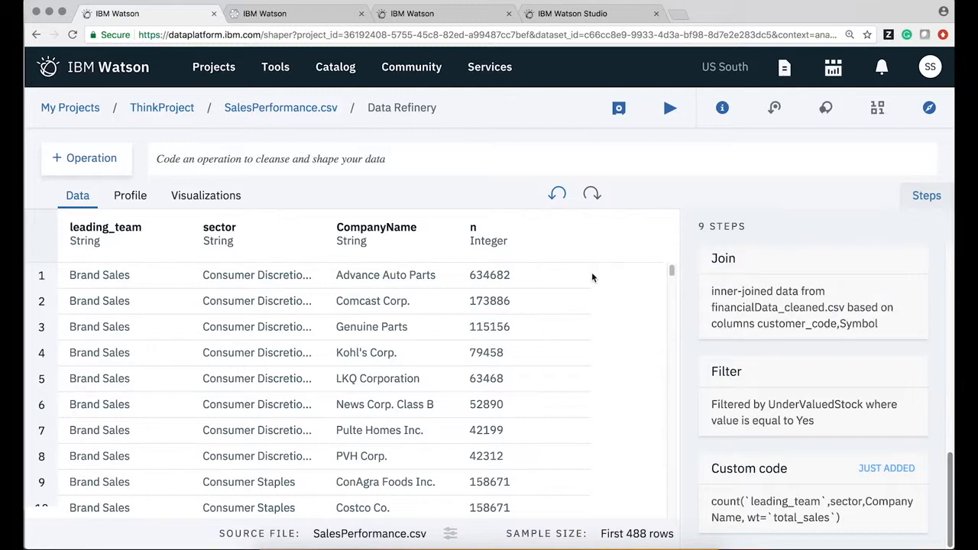
Rename the n column to sum_sales
{"action": "left_click", "coordinate": [551, 228]}
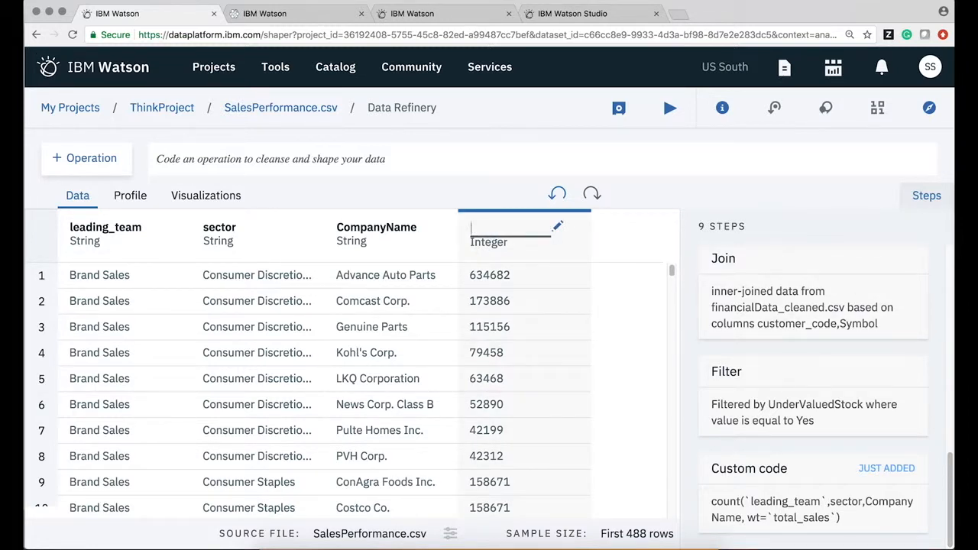
{"action": "type", "text": "sum"}
{"action": "left_click", "coordinate": [498, 246]}
{"action": "left_click", "coordinate": [627, 295]}
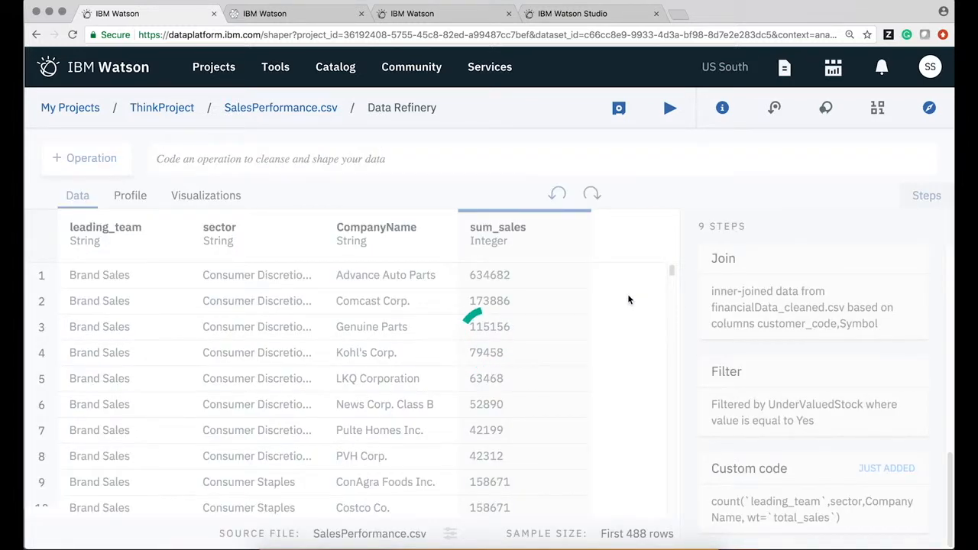
Sort the data by sum_sales in ascending order and hide the list of steps
{"action": "left_click", "coordinate": [577, 227]}
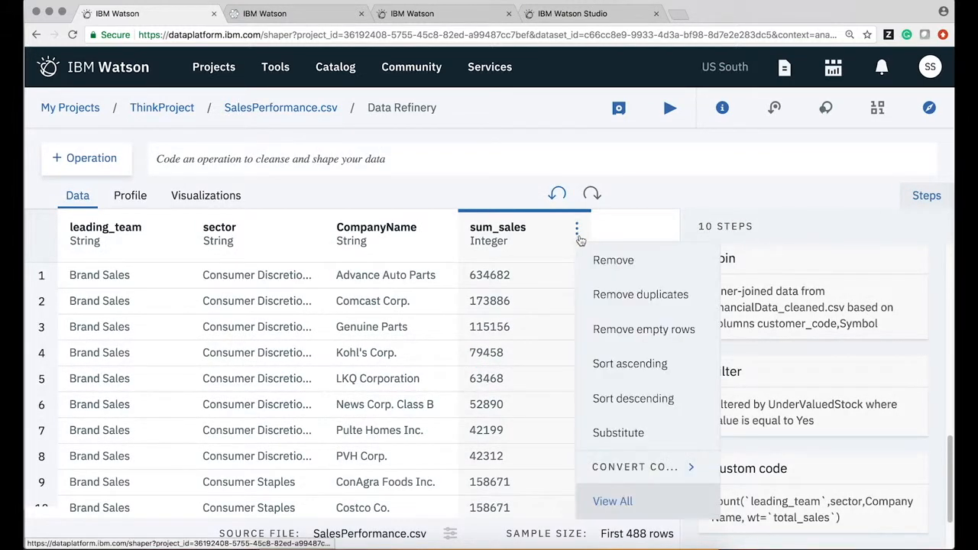
{"action": "left_click", "coordinate": [619, 364]}
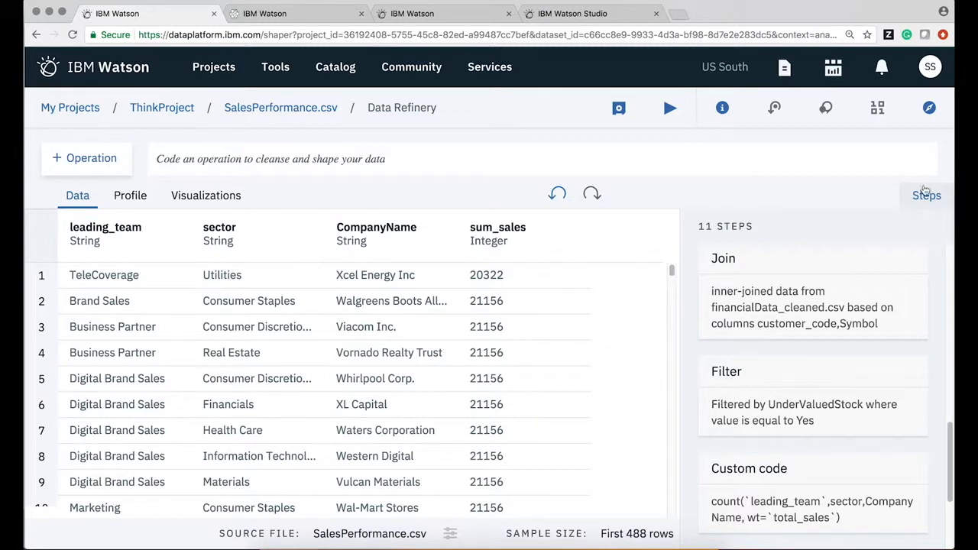
{"action": "left_click", "coordinate": [926, 198]}
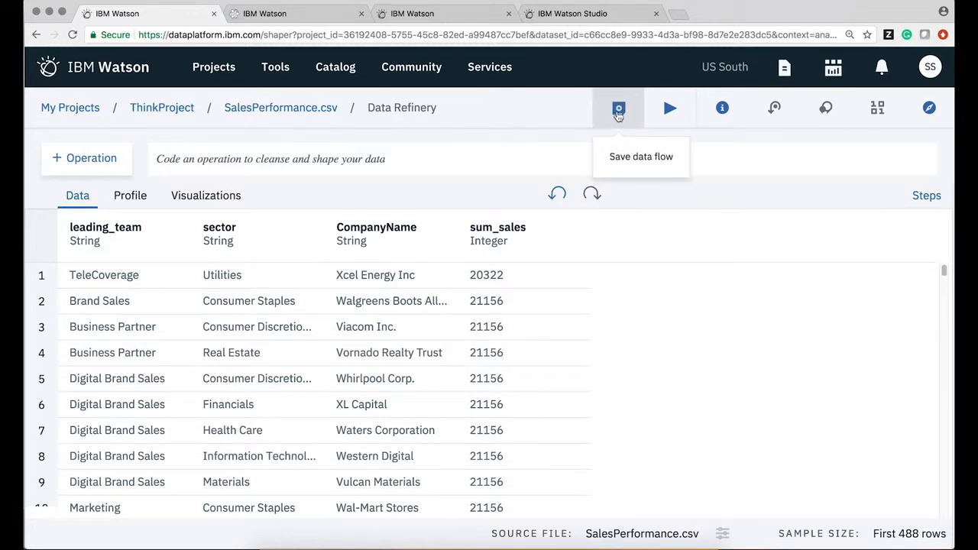
Save the data flow, run it as SalesPerformance.csv_flow with output to ThinkProject's data assets, and view its run summary
{"action": "left_click", "coordinate": [619, 108]}
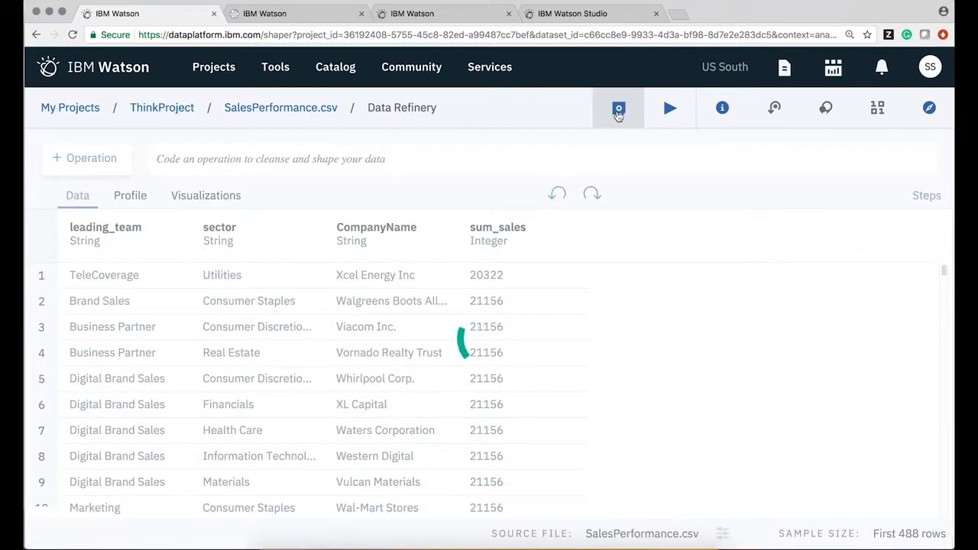
{"action": "left_click", "coordinate": [669, 108]}
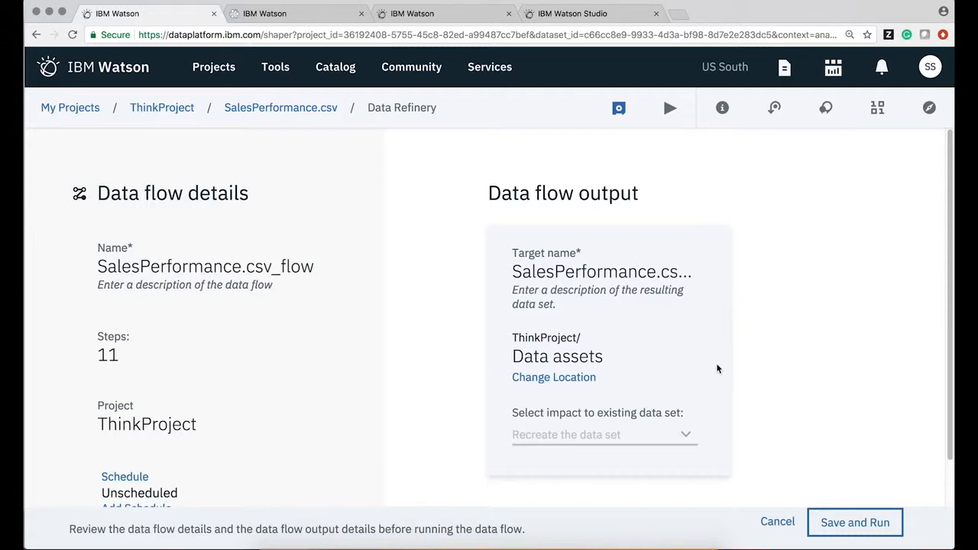
{"action": "left_click", "coordinate": [836, 524]}
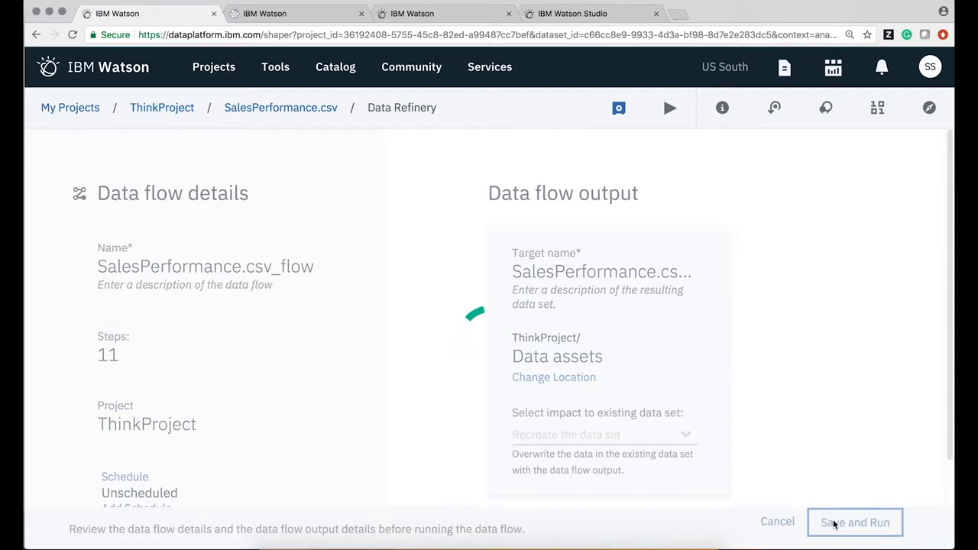
{"action": "left_click", "coordinate": [628, 396]}
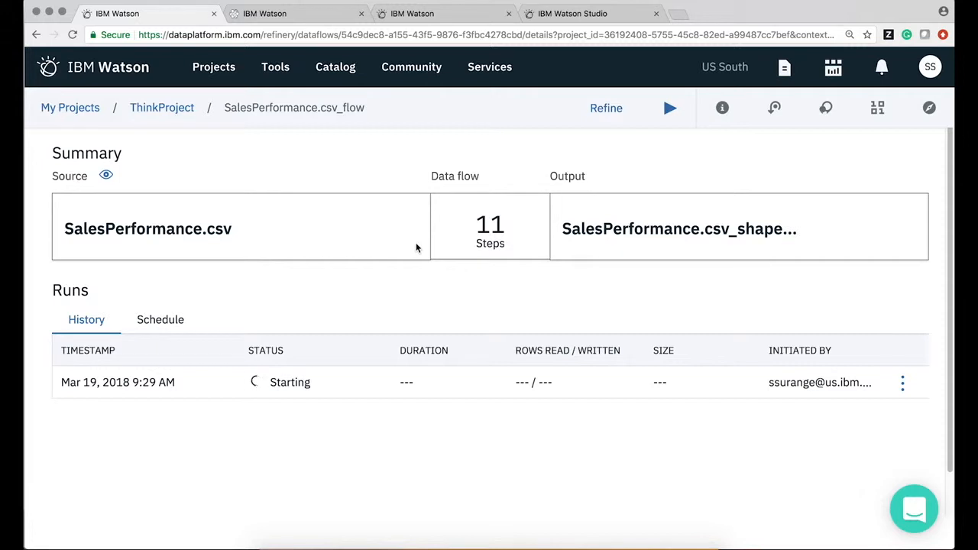
Switch to the browser tab with DataCatalog and open its Reuters Digital News Report 2017.pdf asset
{"action": "left_click", "coordinate": [258, 16]}
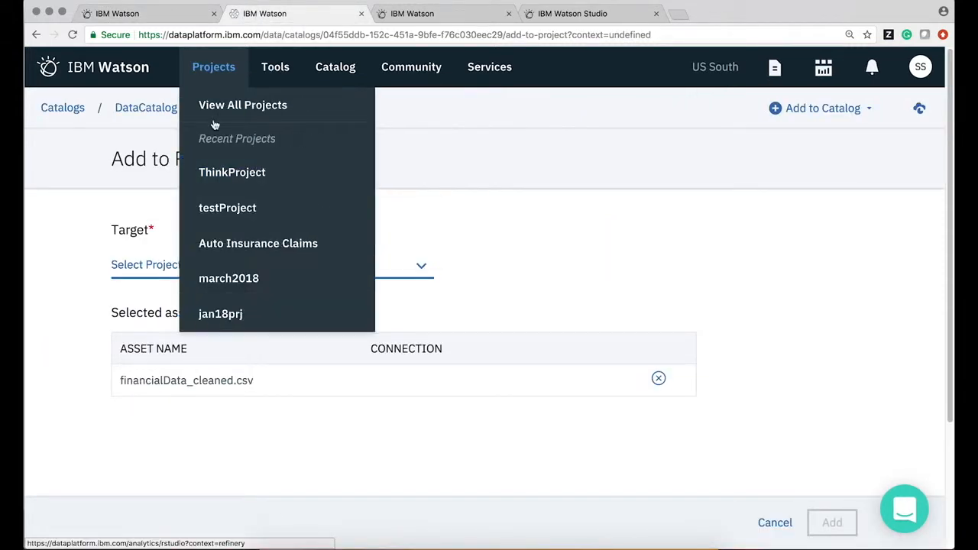
{"action": "left_click", "coordinate": [158, 110]}
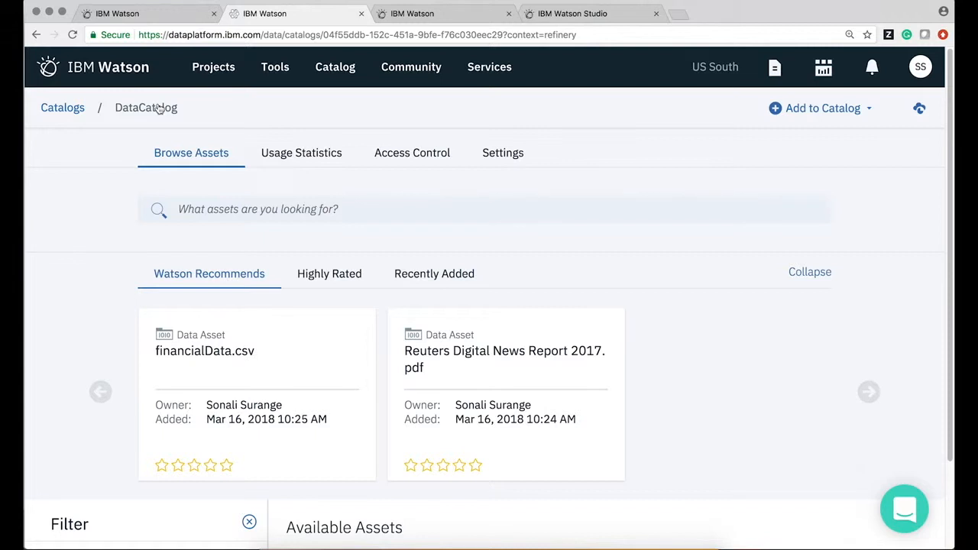
{"action": "left_click", "coordinate": [481, 353]}
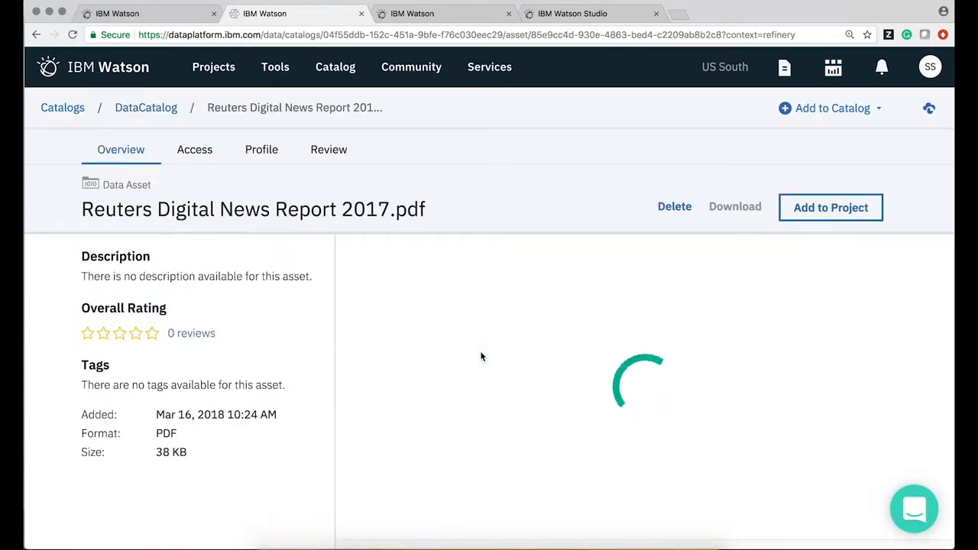
Read through the pages of the Reuters Digital News Report 2017.pdf preview to its further-reading section
{"action": "scroll", "coordinate": [481, 356], "scroll_direction": "down", "scroll_amount": 2}
{"action": "scroll", "coordinate": [481, 356], "scroll_direction": "down", "scroll_amount": 5}
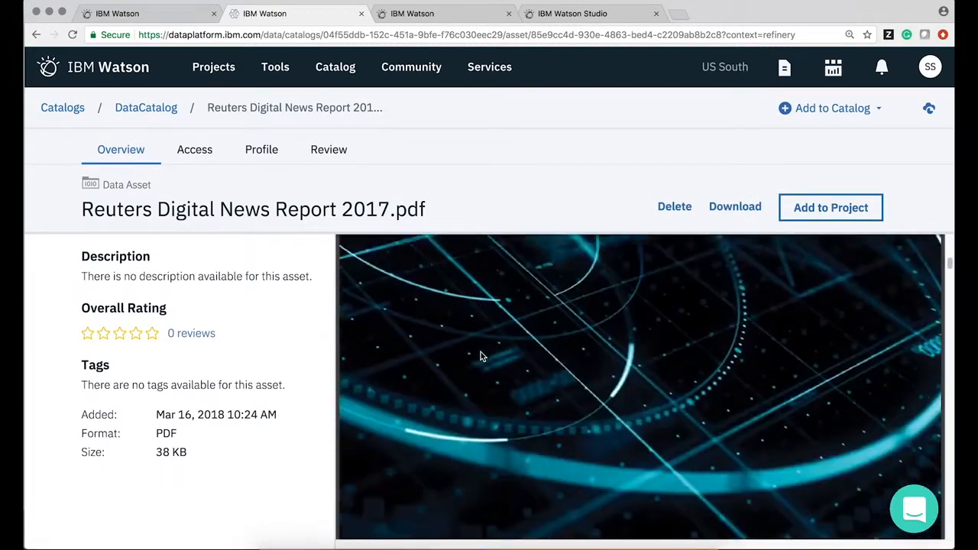
{"action": "scroll", "coordinate": [481, 356], "scroll_direction": "down", "scroll_amount": 10}
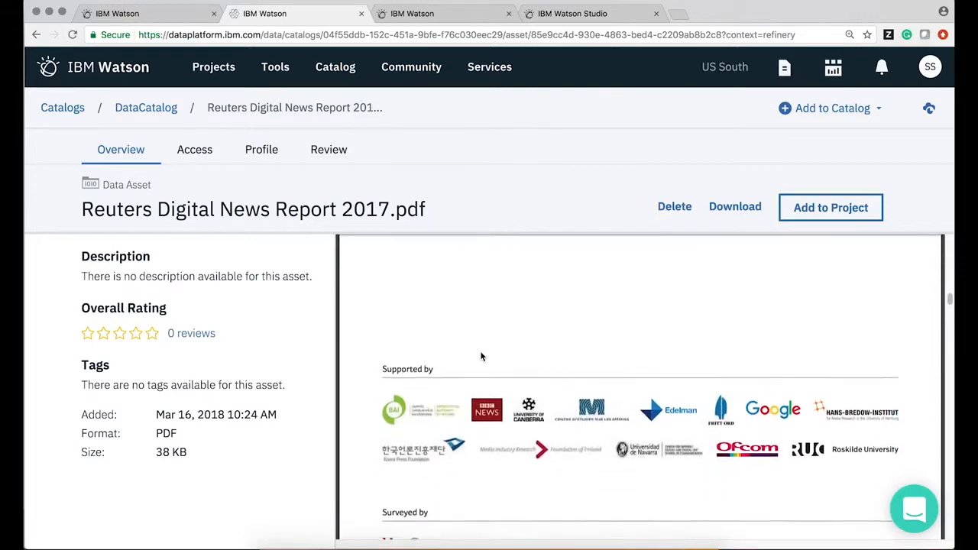
{"action": "scroll", "coordinate": [481, 357], "scroll_direction": "down", "scroll_amount": 10}
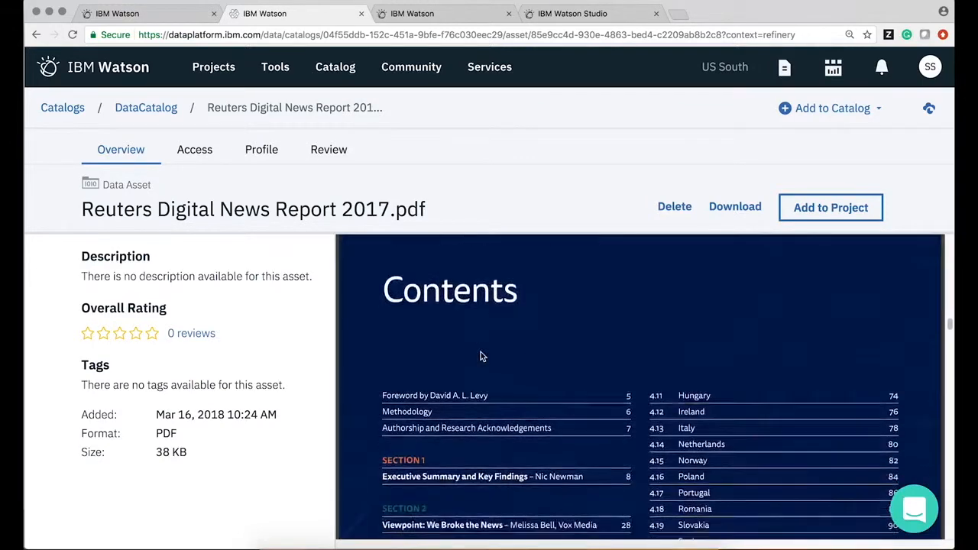
{"action": "scroll", "coordinate": [481, 356], "scroll_direction": "down", "scroll_amount": 10}
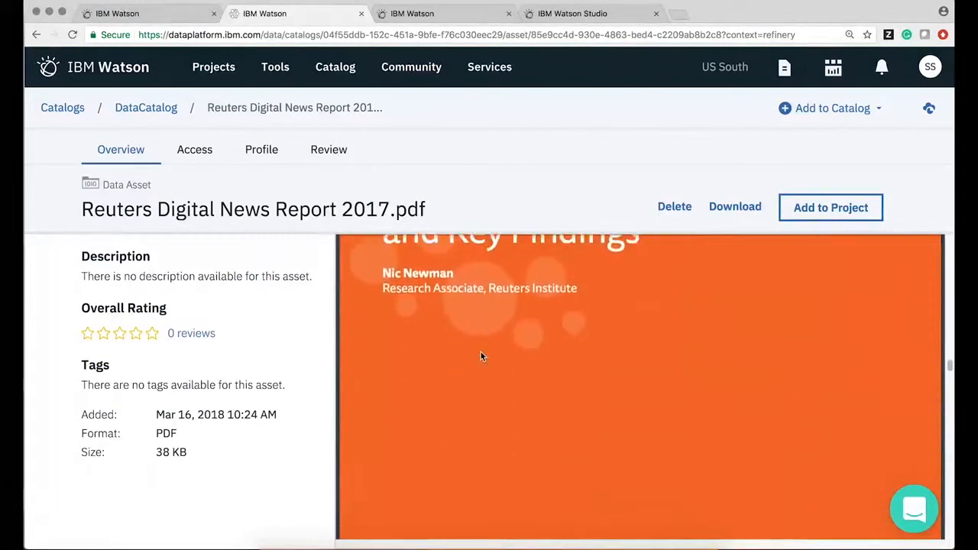
{"action": "scroll", "coordinate": [481, 356], "scroll_direction": "down", "scroll_amount": 10}
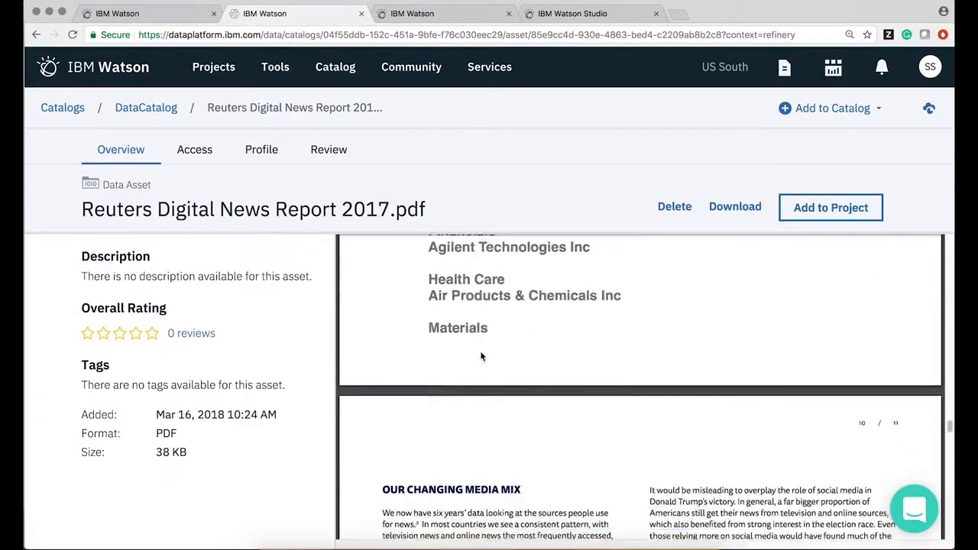
{"action": "scroll", "coordinate": [481, 356], "scroll_direction": "down", "scroll_amount": 15}
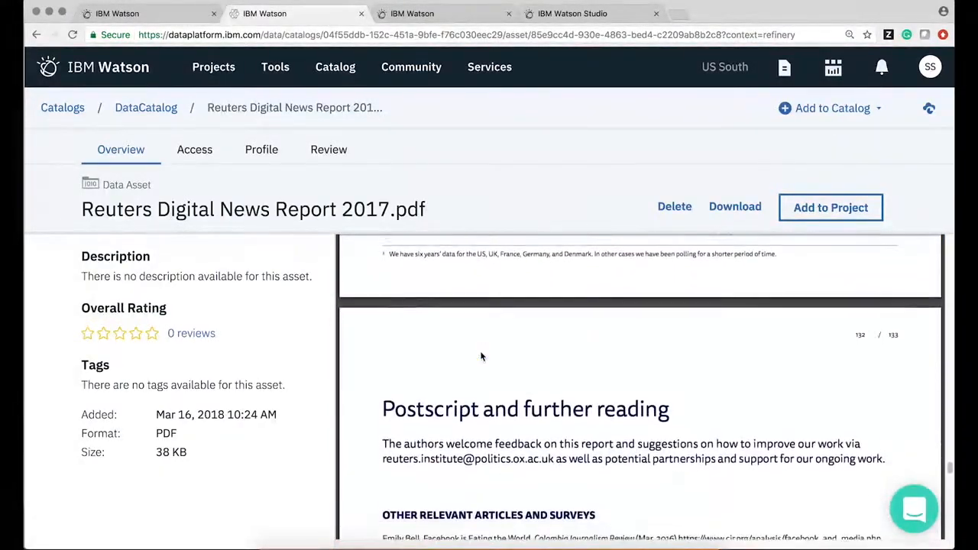
{"action": "scroll", "coordinate": [481, 356], "scroll_direction": "down", "scroll_amount": 6}
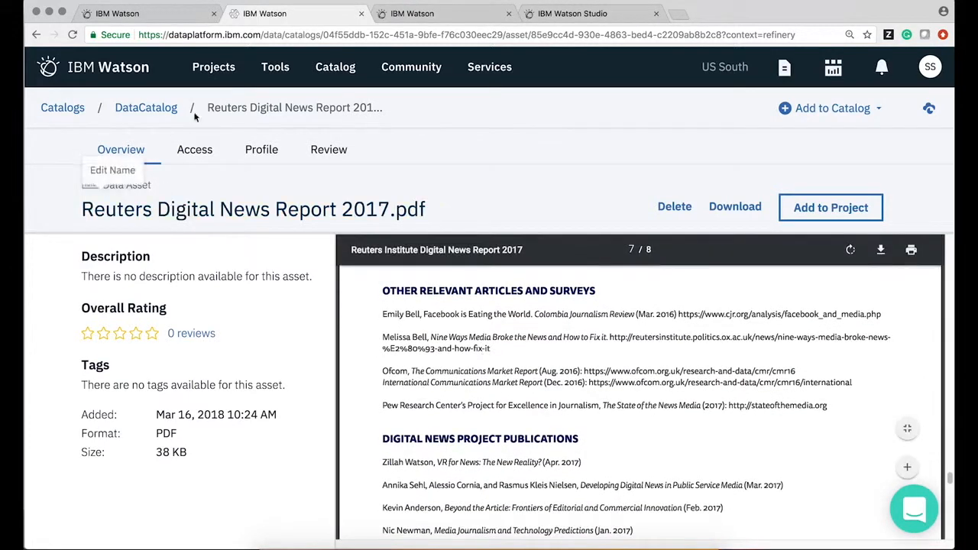
Review the Watson Natural Language Understanding profile of the report for its categories, concepts and emotion
{"action": "left_click", "coordinate": [262, 150]}
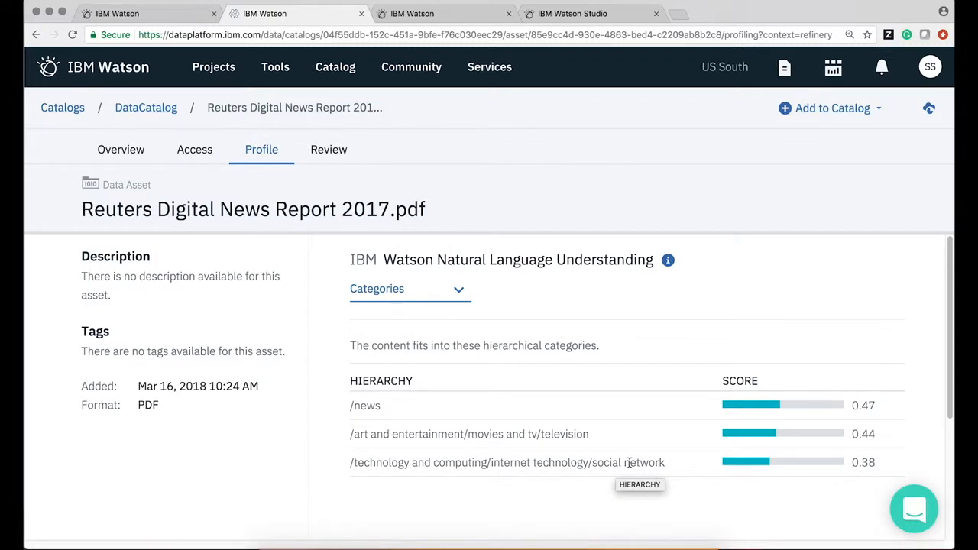
{"action": "left_click", "coordinate": [386, 294]}
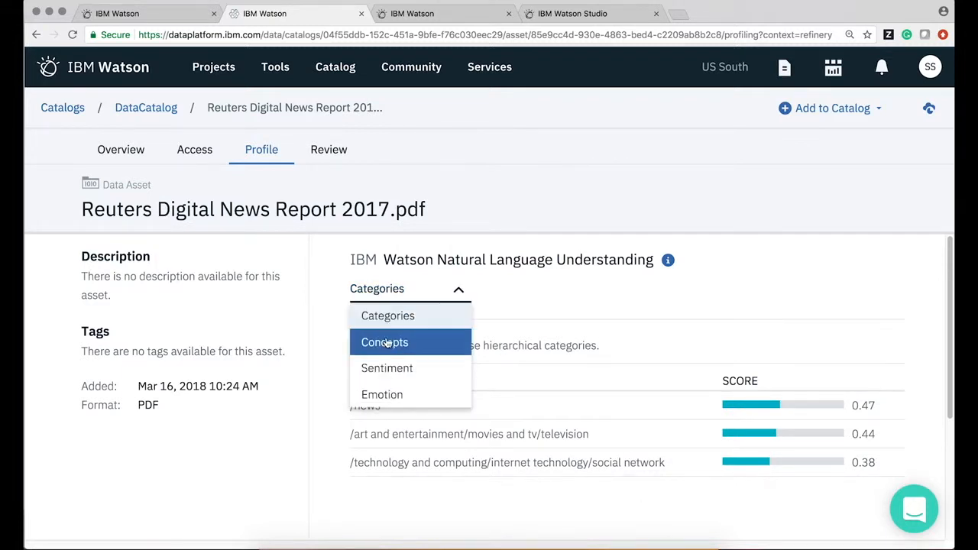
{"action": "left_click", "coordinate": [387, 343]}
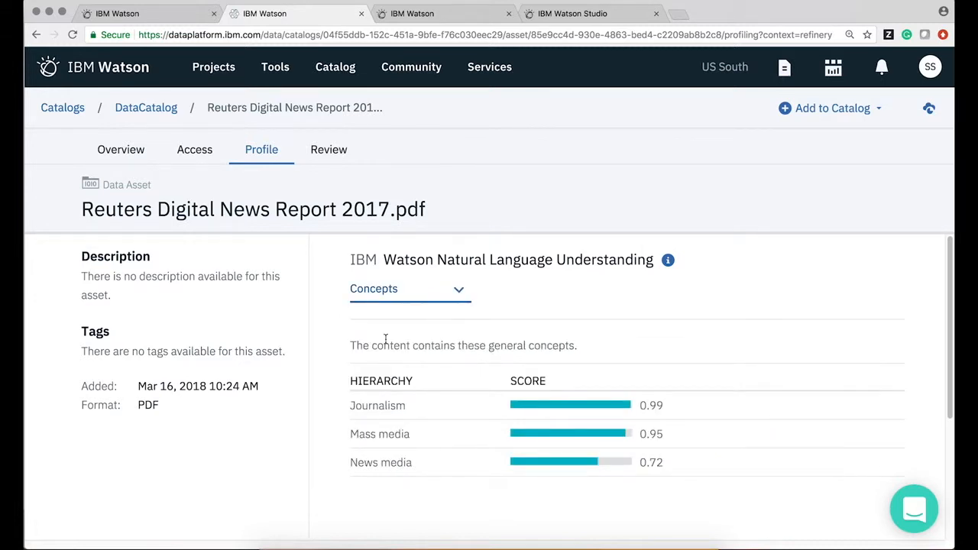
{"action": "left_click", "coordinate": [428, 293]}
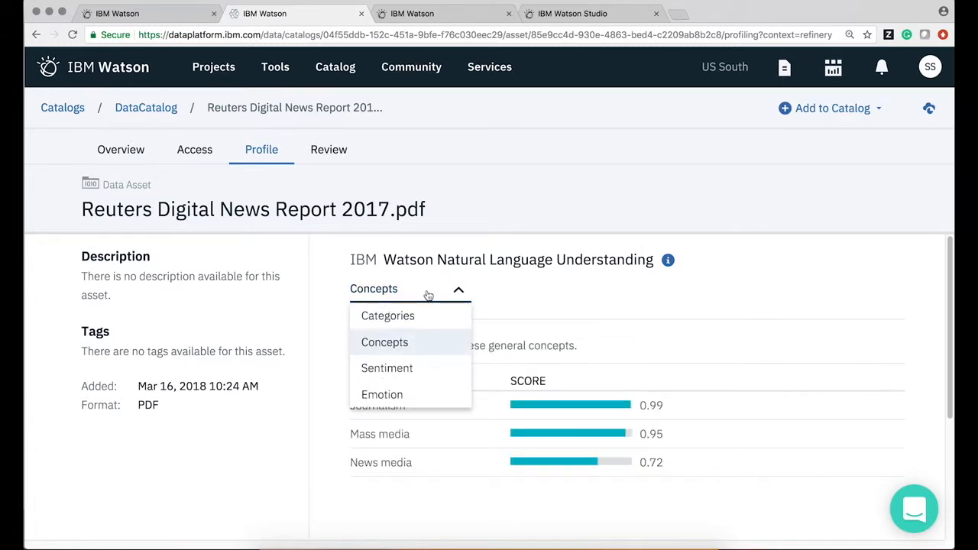
{"action": "left_click", "coordinate": [384, 392]}
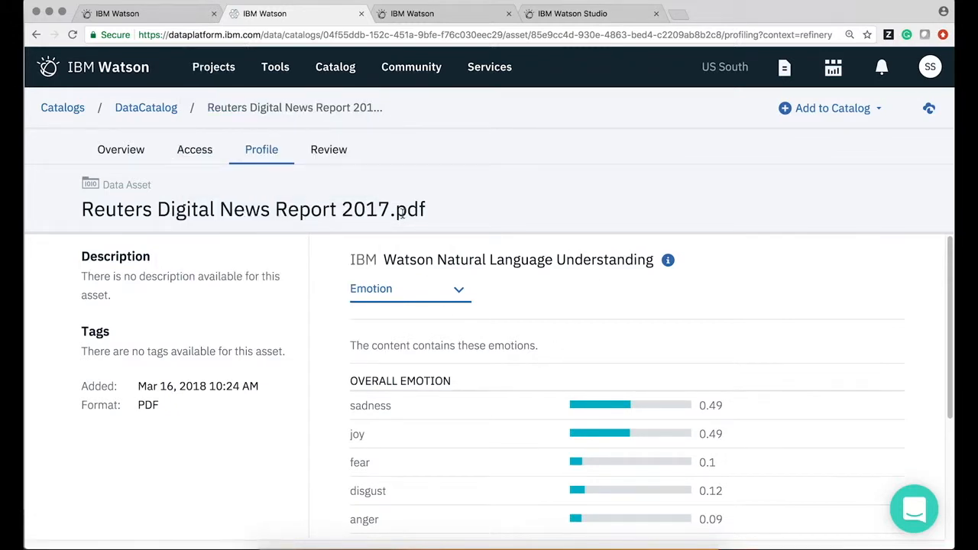
Return to the report's overview and open the Reuters Digital News Report 2017.pdf asset in ThinkProject
{"action": "left_click", "coordinate": [139, 156]}
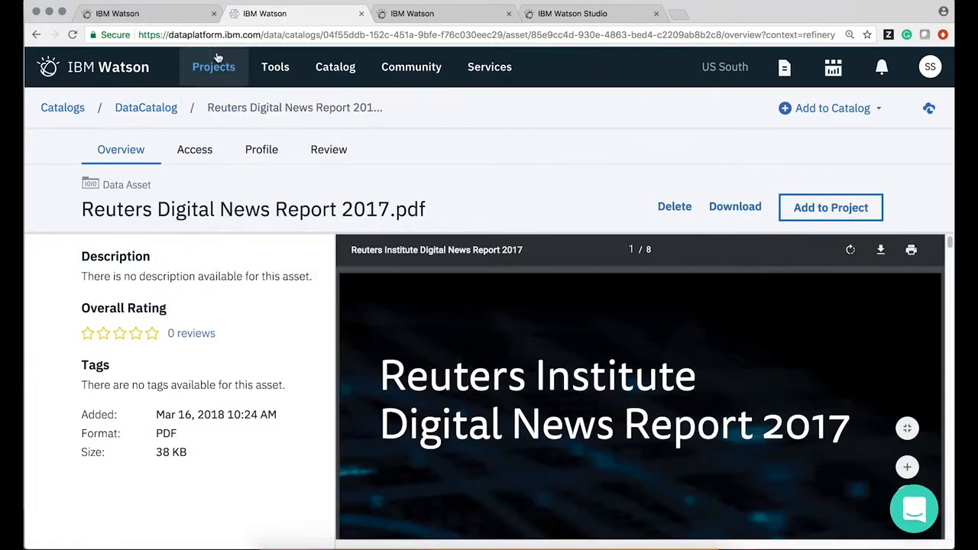
{"action": "mouse_move", "coordinate": [213, 66]}
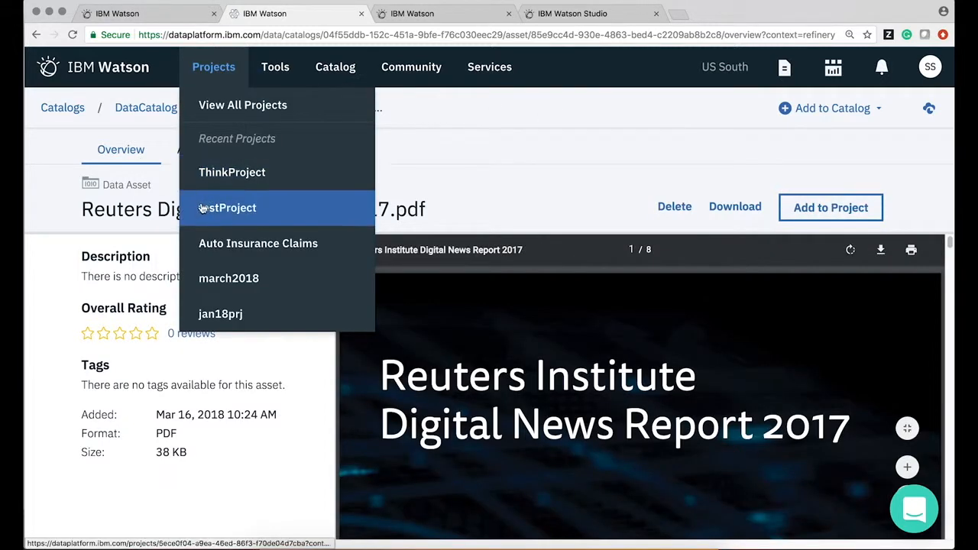
{"action": "left_click", "coordinate": [214, 175]}
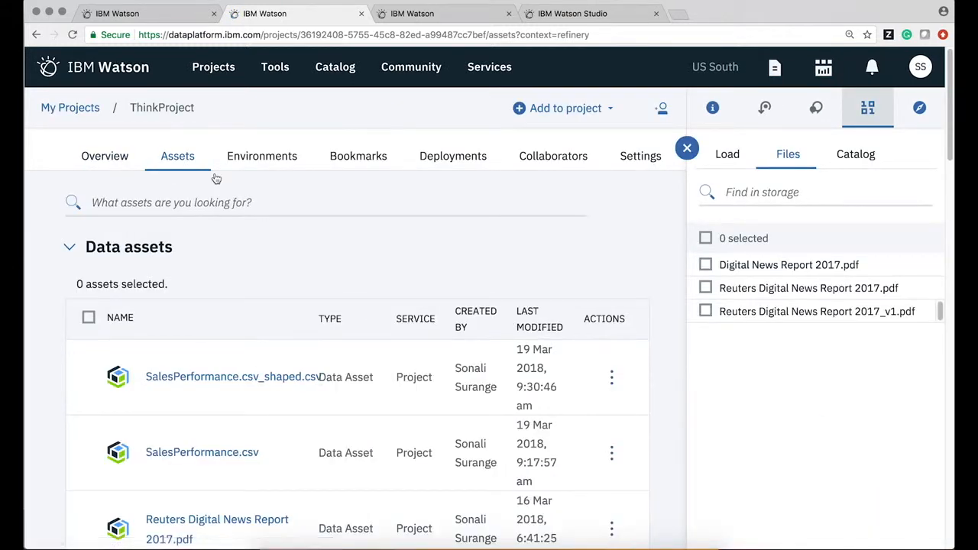
{"action": "scroll", "coordinate": [366, 375], "scroll_direction": "down", "scroll_amount": 2}
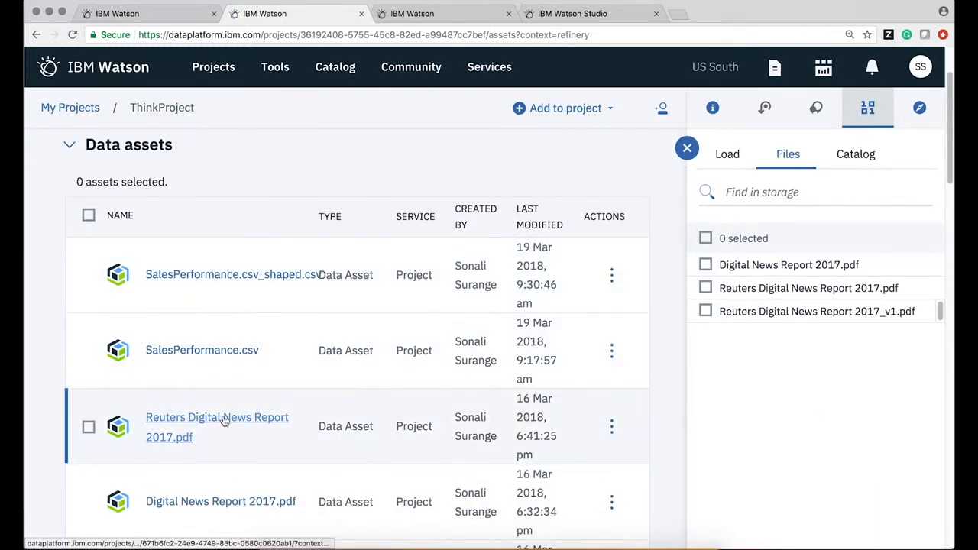
{"action": "left_click", "coordinate": [220, 420]}
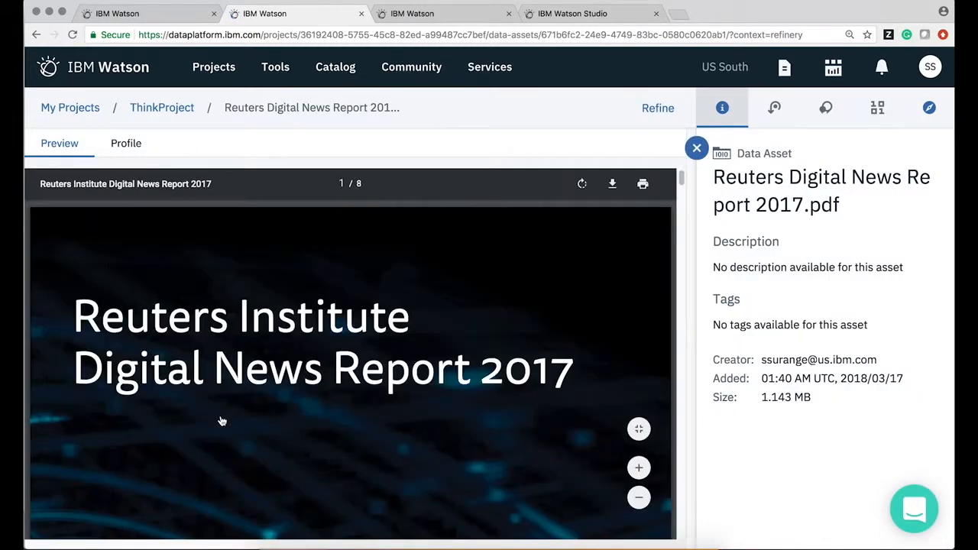
Look through the project PDF's preview and view its Watson profile categories
{"action": "scroll", "coordinate": [222, 421], "scroll_direction": "down", "scroll_amount": 10}
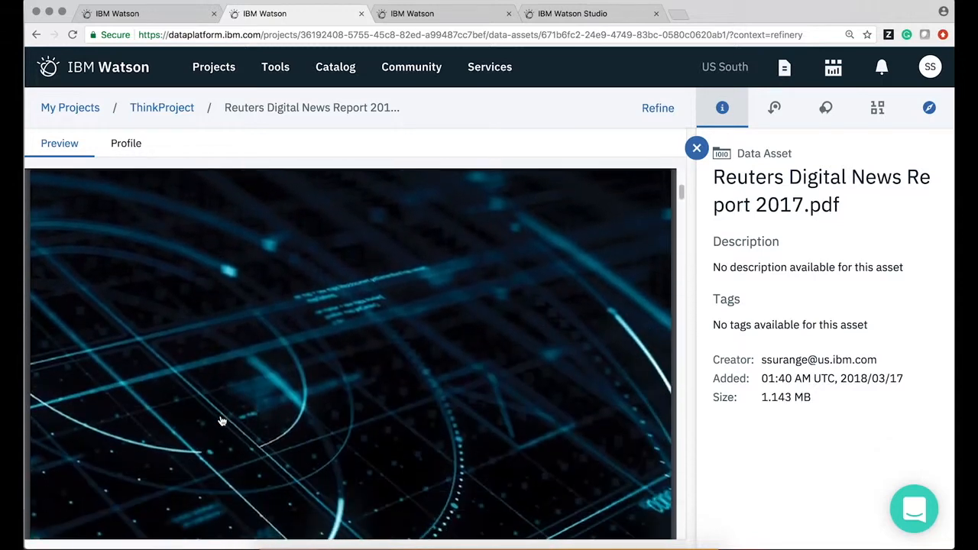
{"action": "scroll", "coordinate": [222, 421], "scroll_direction": "down", "scroll_amount": 5}
{"action": "left_click", "coordinate": [126, 143]}
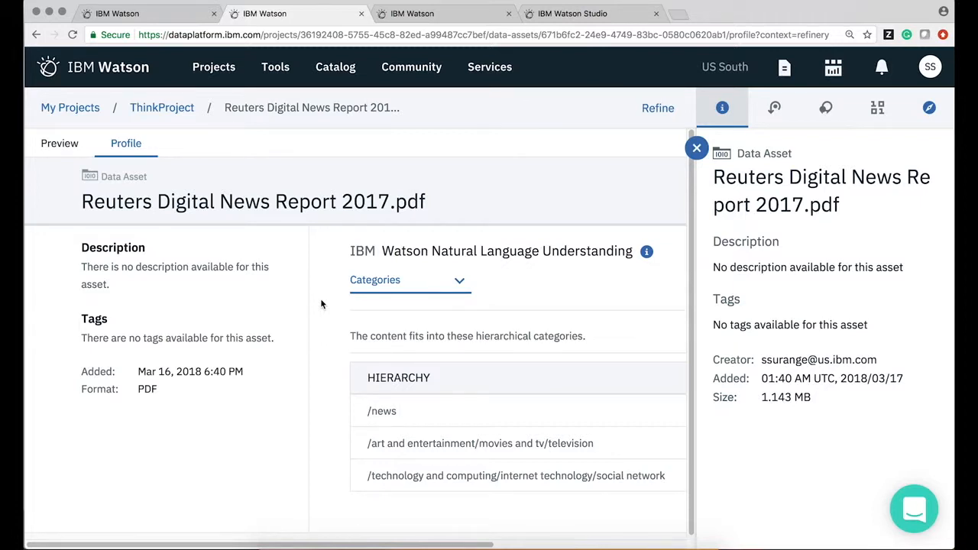
Refine the Reuters report in Data Refinery, reloading its browser tab without the unsaved steps and agreeing to refine its metadata
{"action": "left_click", "coordinate": [659, 109]}
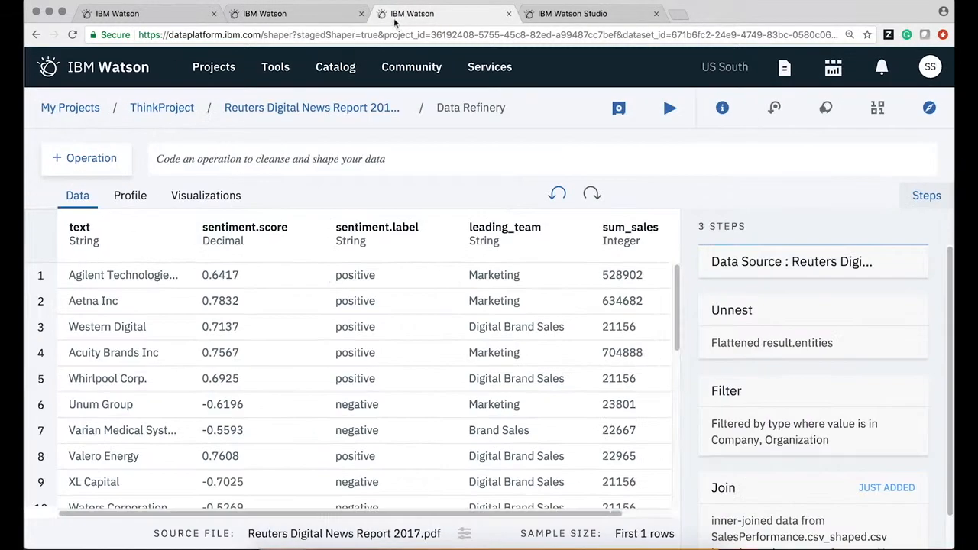
{"action": "left_click", "coordinate": [344, 36]}
{"action": "left_click", "coordinate": [354, 35]}
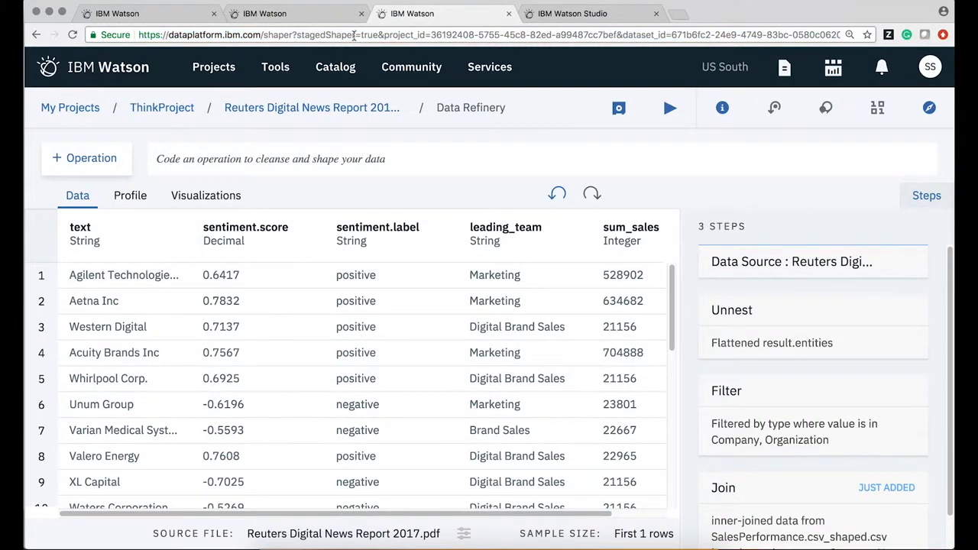
{"action": "type", "text": "r"}
{"action": "key", "text": "Return"}
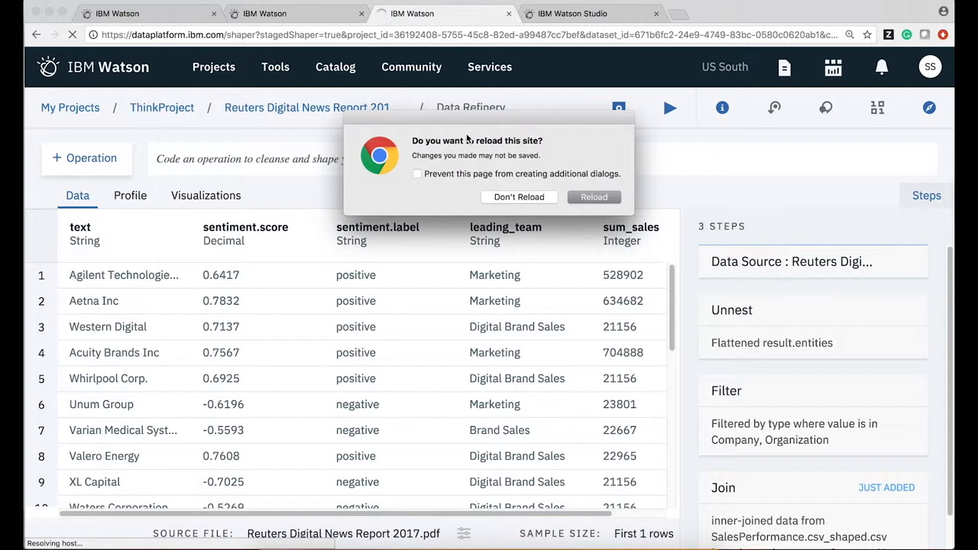
{"action": "left_click", "coordinate": [588, 197]}
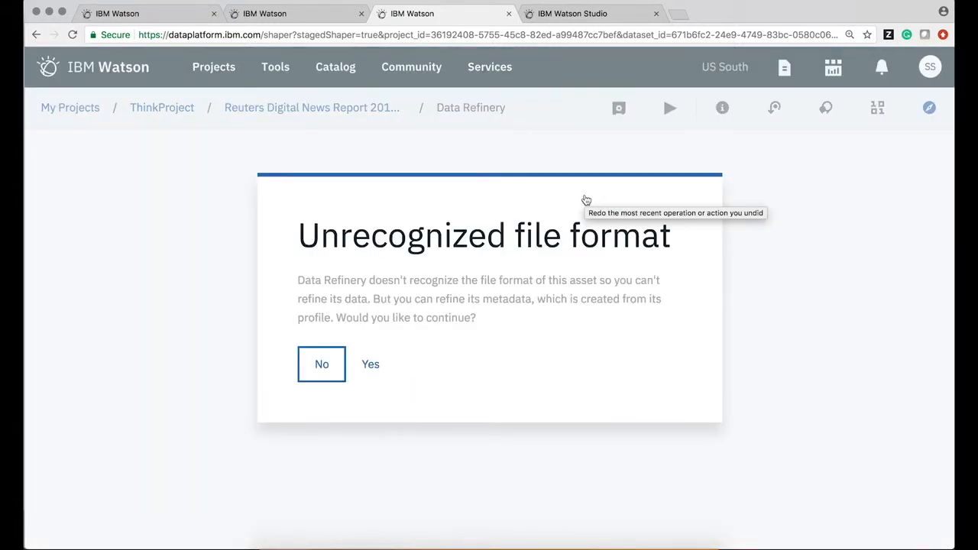
{"action": "left_click", "coordinate": [371, 366]}
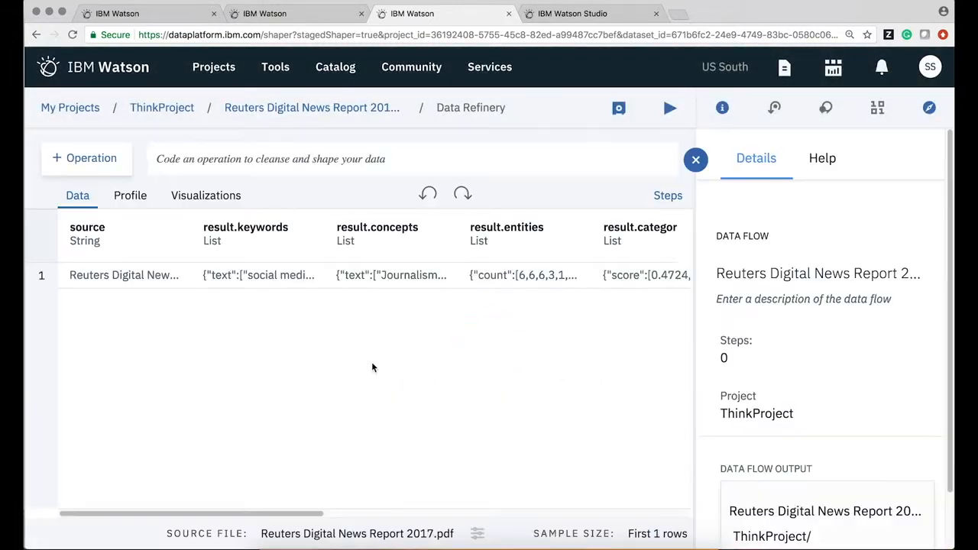
Hide the data flow details, unnest the result.entities column and hide the list of steps
{"action": "left_click", "coordinate": [696, 160]}
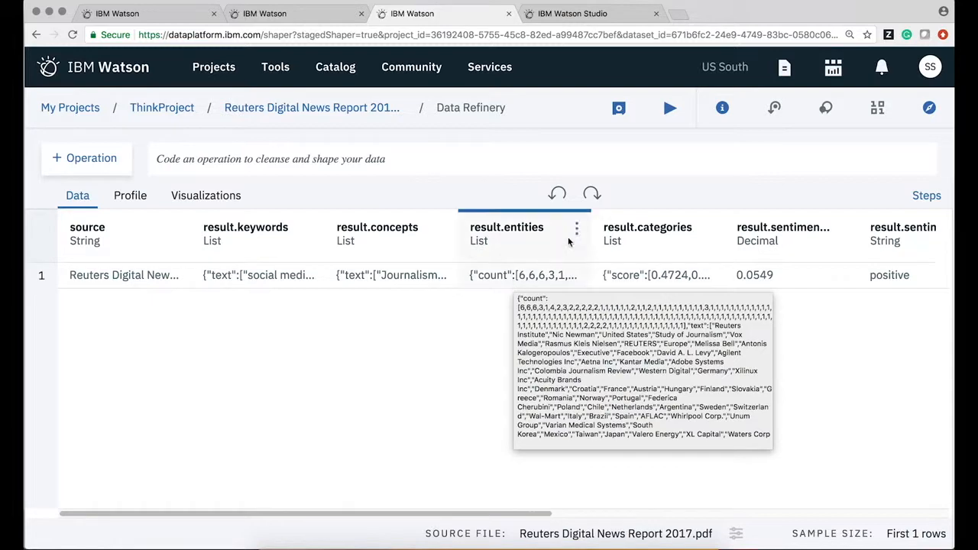
{"action": "left_click", "coordinate": [578, 230]}
{"action": "left_click", "coordinate": [613, 262]}
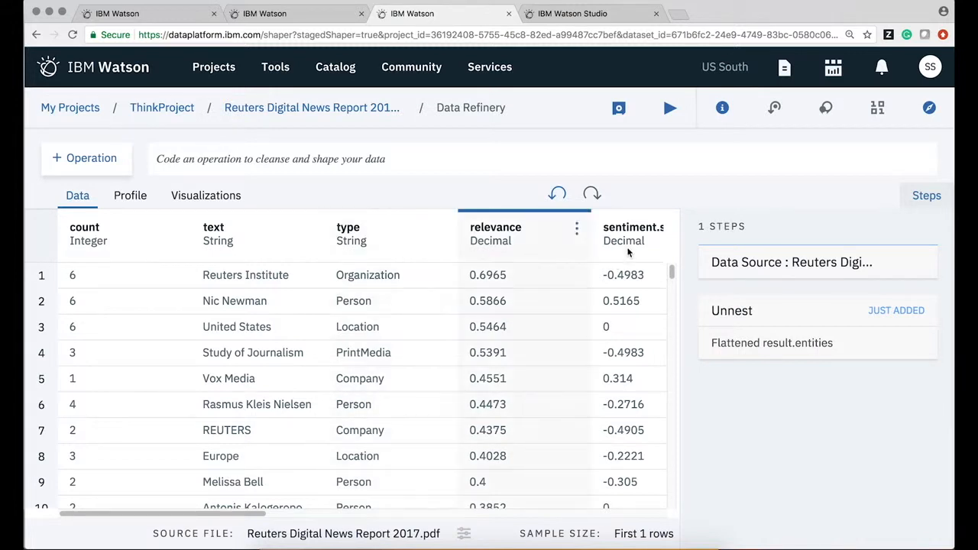
{"action": "left_click", "coordinate": [924, 197]}
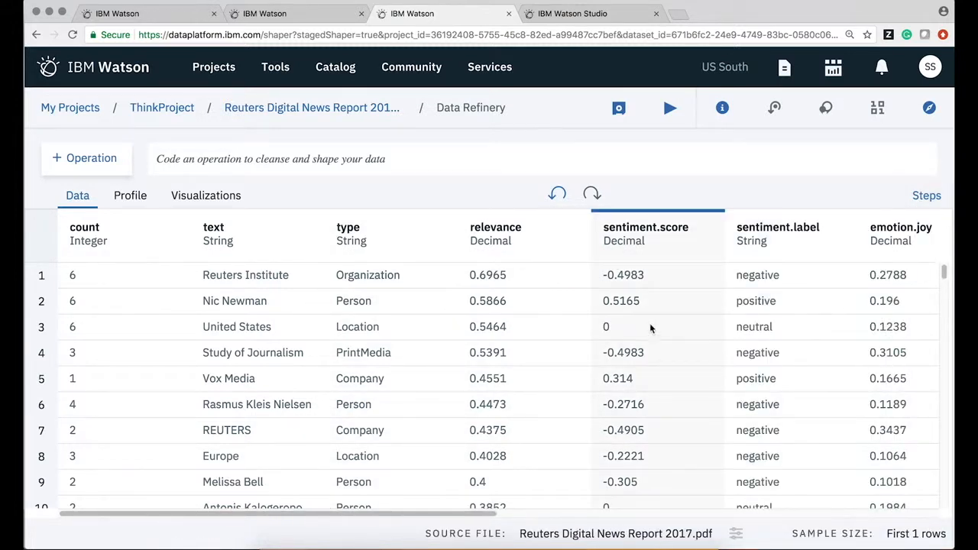
Visualize the text column as a word cloud
{"action": "left_click", "coordinate": [221, 201]}
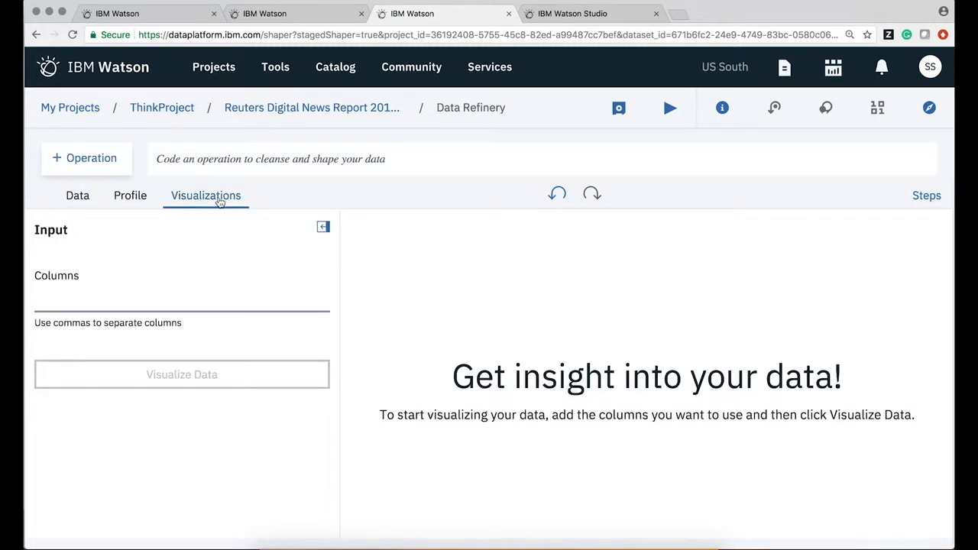
{"action": "left_click", "coordinate": [82, 297]}
{"action": "scroll", "coordinate": [86, 448], "scroll_direction": "down", "scroll_amount": 1}
{"action": "scroll", "coordinate": [86, 447], "scroll_direction": "down", "scroll_amount": 3}
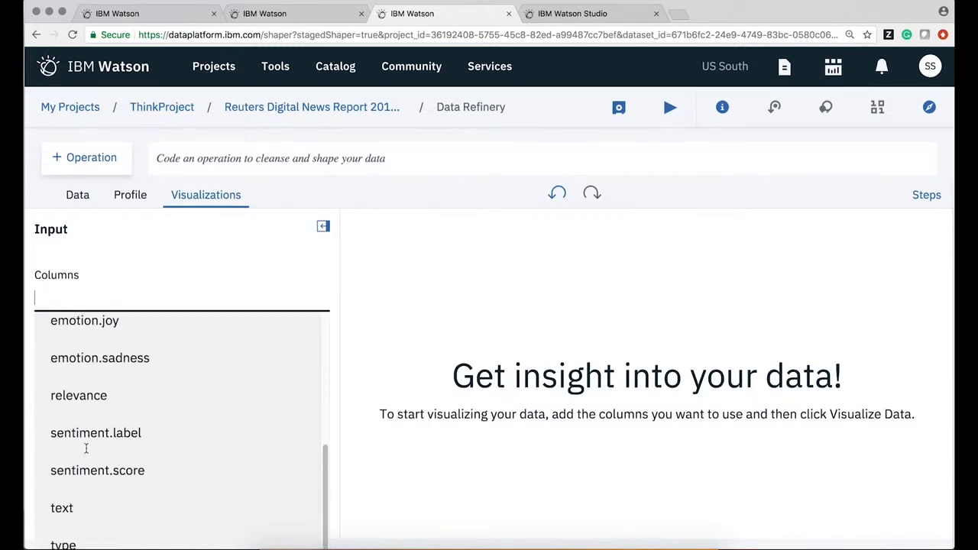
{"action": "left_click", "coordinate": [59, 506]}
{"action": "left_click", "coordinate": [168, 374]}
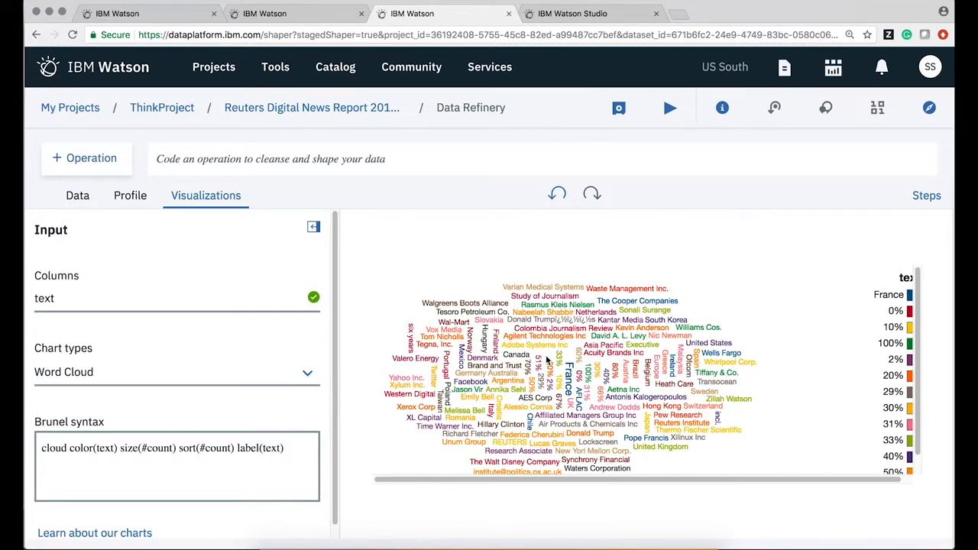
Replace the visualized column with type and chart it as a bar/histogram
{"action": "left_click", "coordinate": [245, 299]}
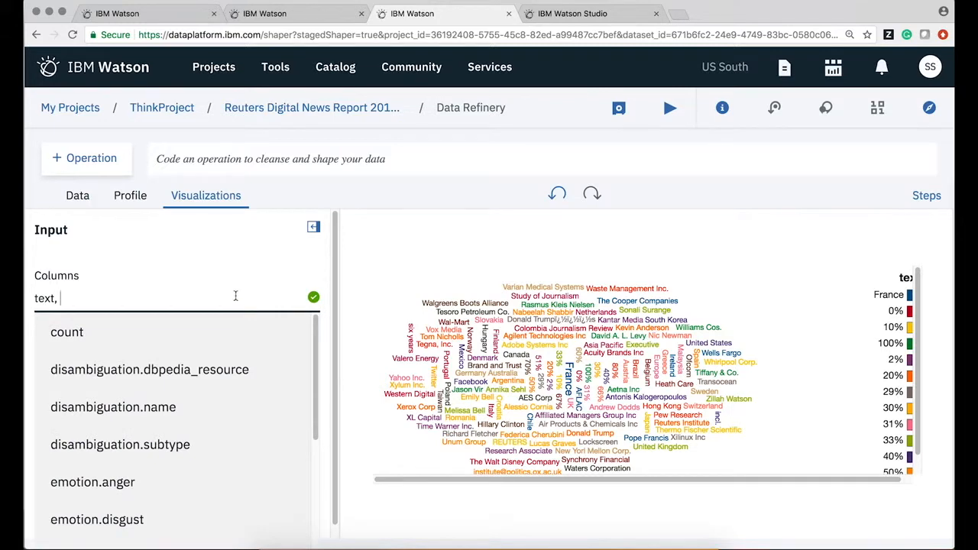
{"action": "key", "text": "BackSpace"}
{"action": "key", "text": "BackSpace"}
{"action": "key", "text": "BackSpace"}
{"action": "key", "text": "BackSpace"}
{"action": "key", "text": "BackSpace"}
{"action": "key", "text": "BackSpace"}
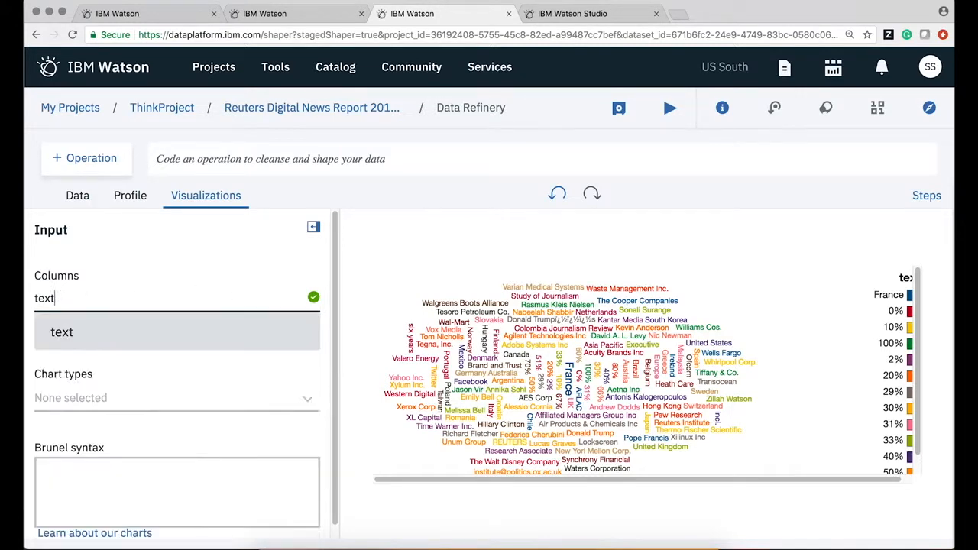
{"action": "scroll", "coordinate": [137, 413], "scroll_direction": "down", "scroll_amount": 1}
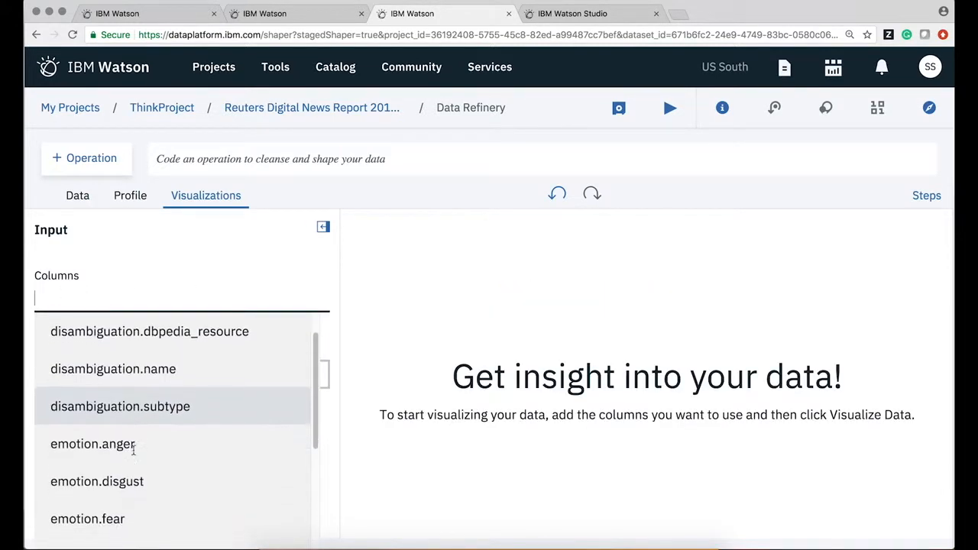
{"action": "scroll", "coordinate": [135, 445], "scroll_direction": "up", "scroll_amount": 1}
{"action": "scroll", "coordinate": [133, 455], "scroll_direction": "down", "scroll_amount": 5}
{"action": "left_click", "coordinate": [58, 539]}
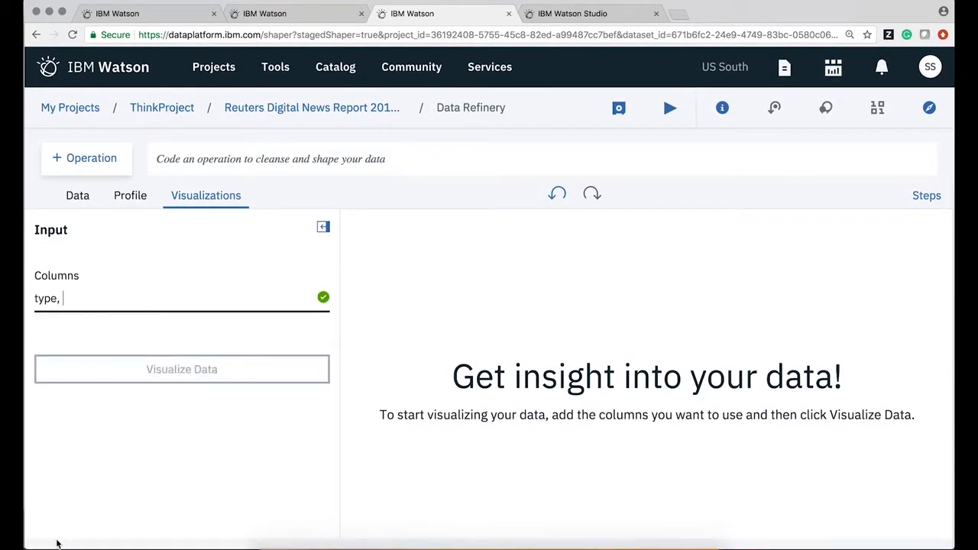
{"action": "left_click", "coordinate": [181, 370]}
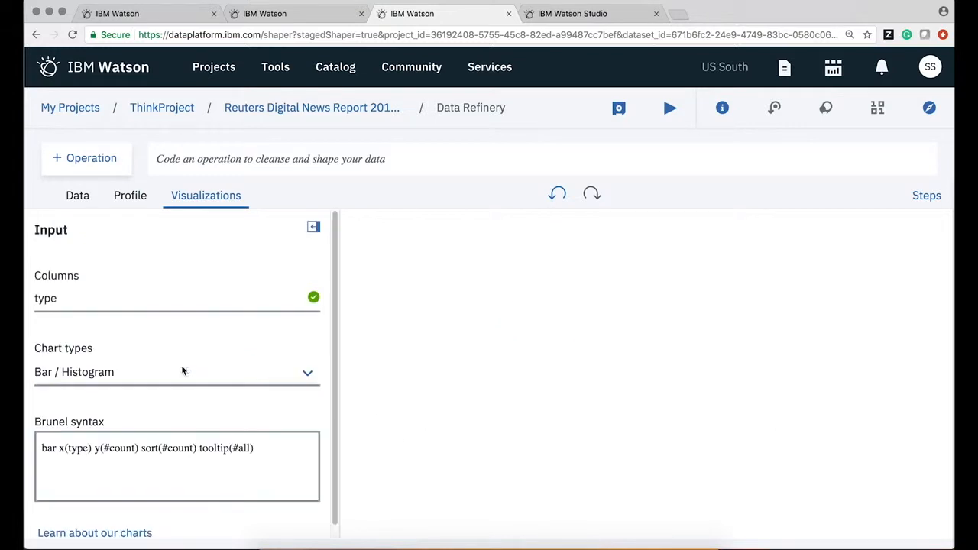
Check the counts per entity type in the bar chart and look over the data table
{"action": "mouse_move", "coordinate": [427, 373]}
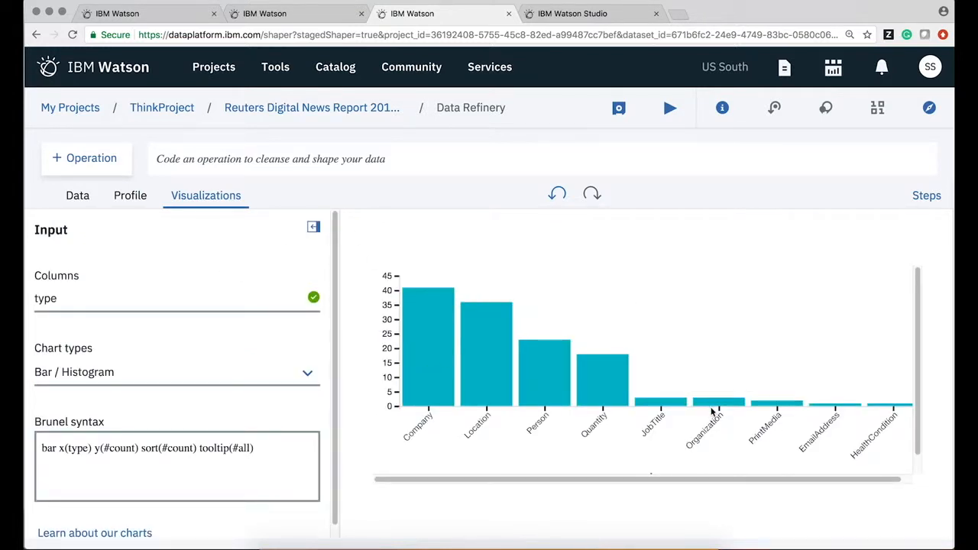
{"action": "mouse_move", "coordinate": [715, 404]}
{"action": "mouse_move", "coordinate": [547, 398]}
{"action": "mouse_move", "coordinate": [601, 402]}
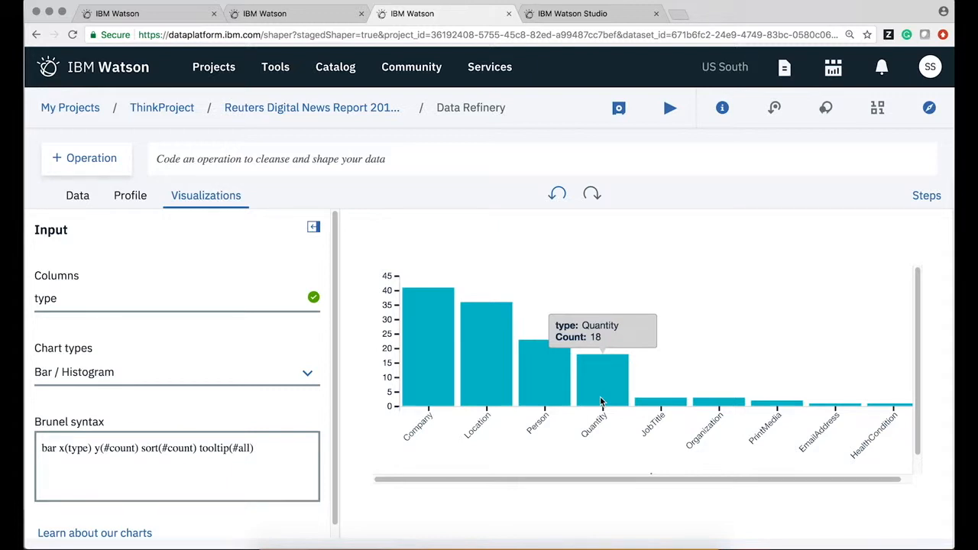
{"action": "scroll", "coordinate": [193, 393], "scroll_direction": "down", "scroll_amount": 1}
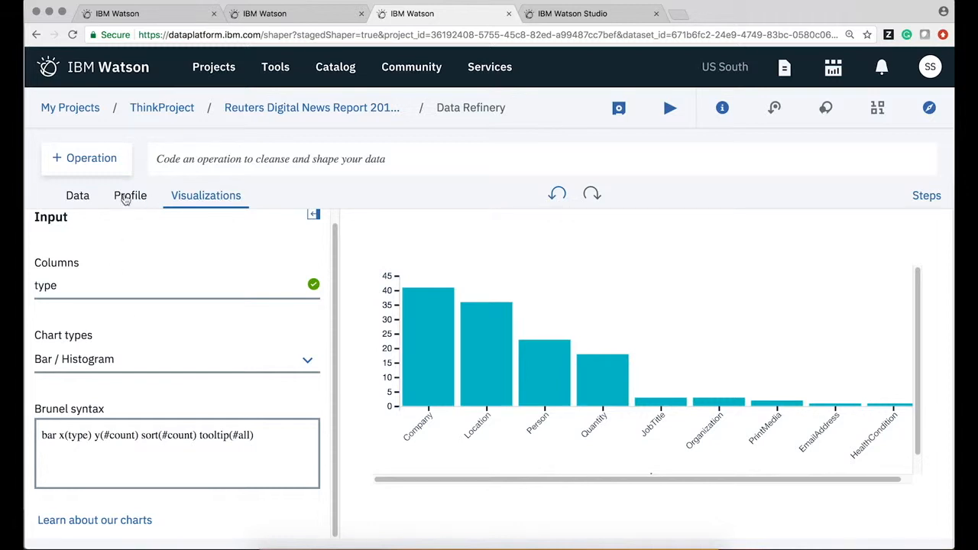
{"action": "left_click", "coordinate": [77, 197]}
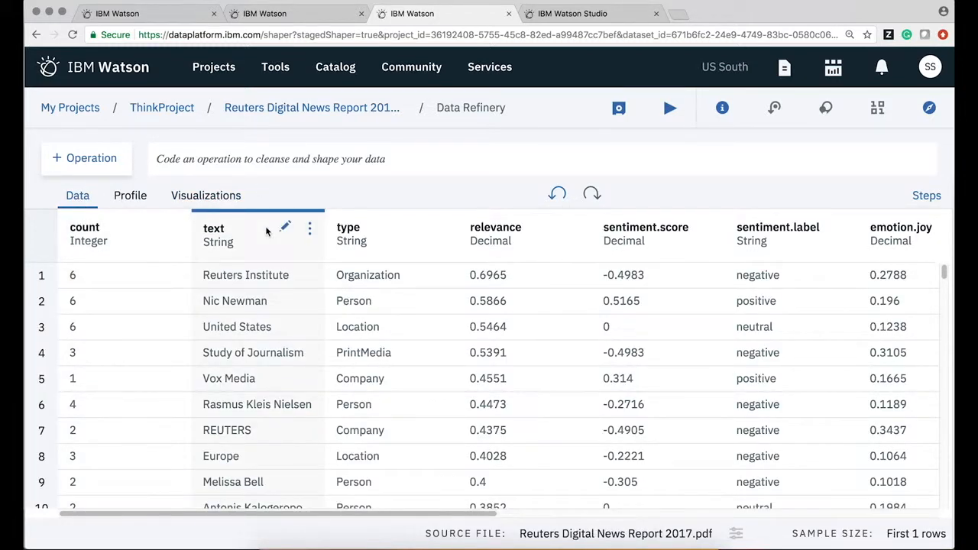
Add the sentiment.label column to type in the visualization and update the chart
{"action": "left_click", "coordinate": [206, 195]}
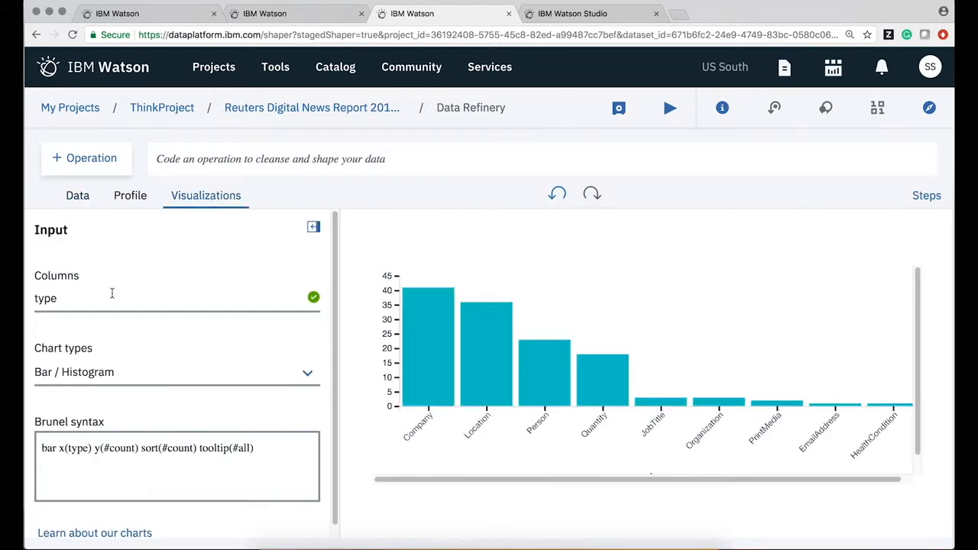
{"action": "left_click", "coordinate": [111, 297]}
{"action": "type", "text": ","}
{"action": "scroll", "coordinate": [136, 364], "scroll_direction": "down", "scroll_amount": 3}
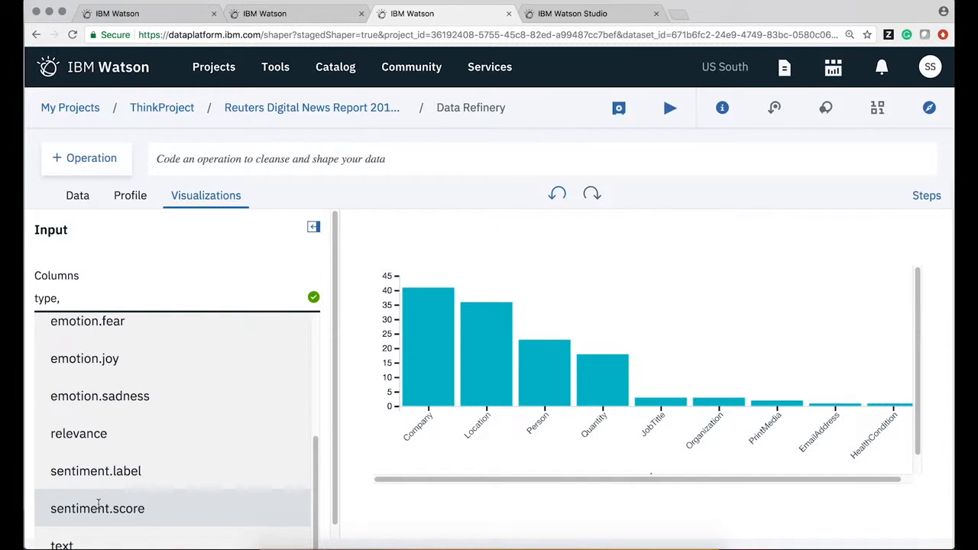
{"action": "left_click", "coordinate": [108, 478]}
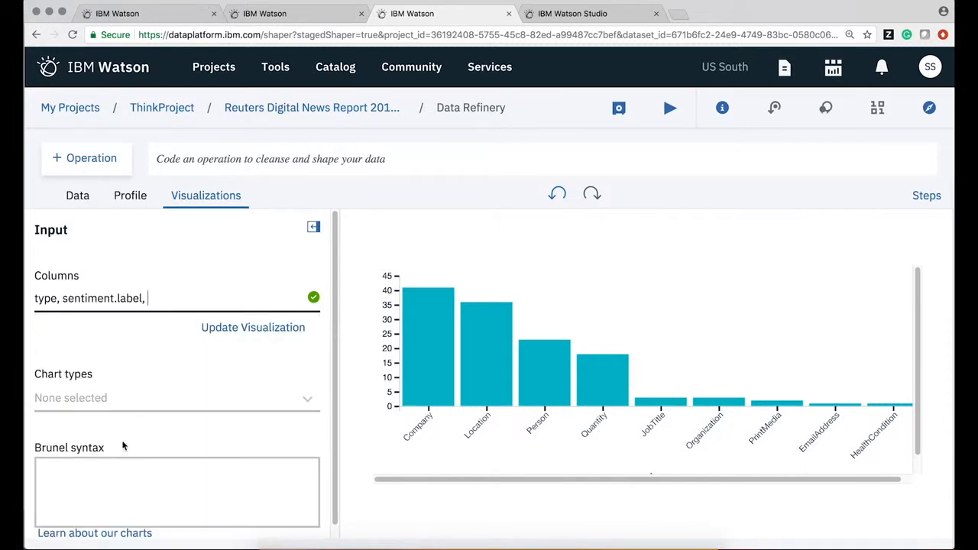
{"action": "left_click", "coordinate": [251, 329]}
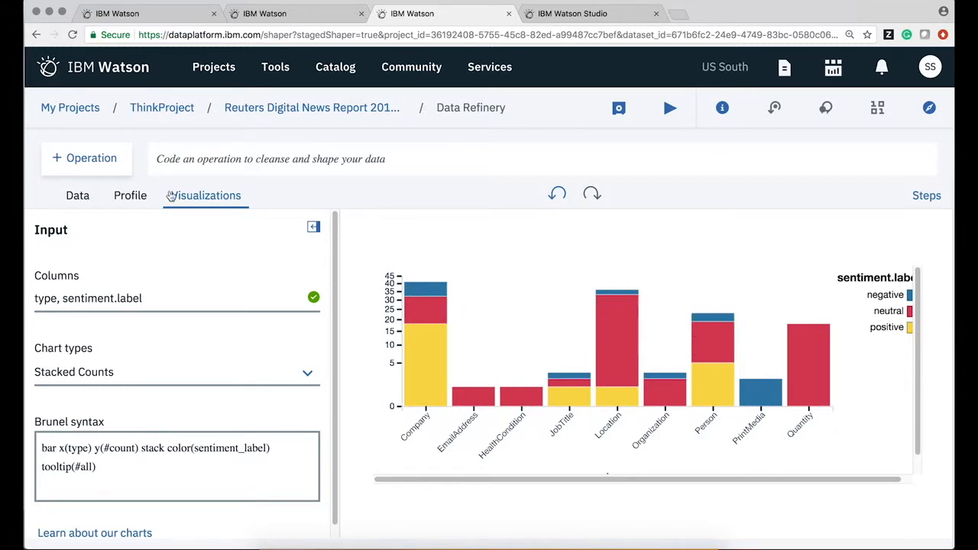
Filter the type column to keep rows whose value is in Company, Organization
{"action": "left_click", "coordinate": [76, 197]}
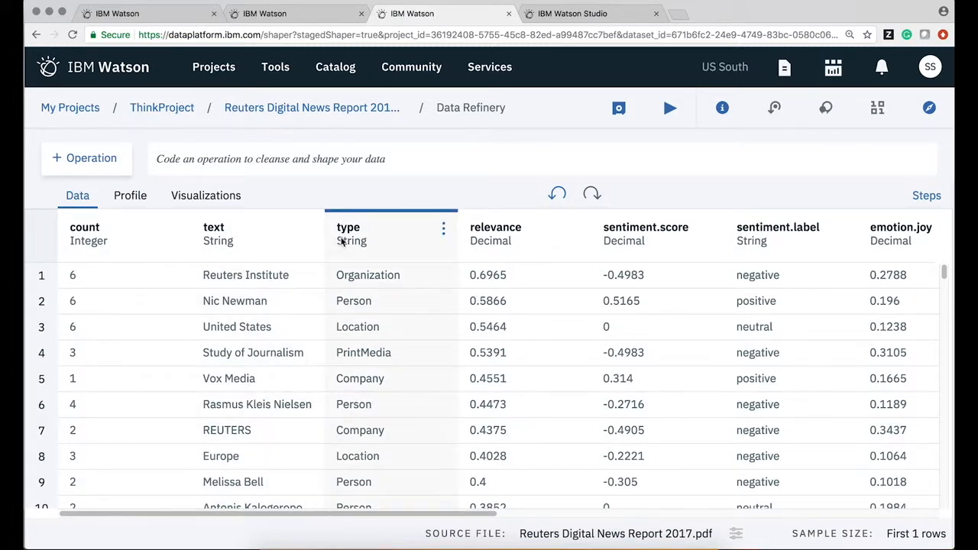
{"action": "left_click", "coordinate": [119, 162]}
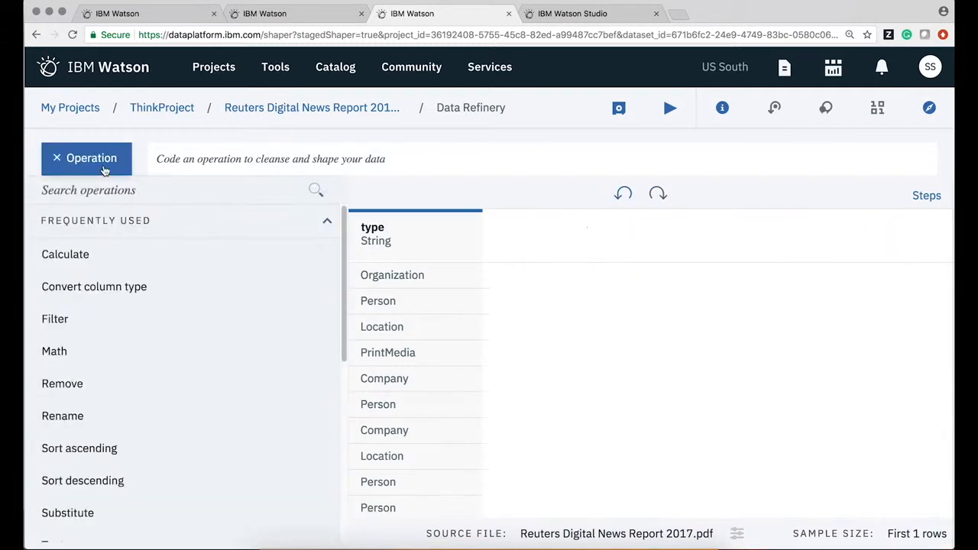
{"action": "left_click", "coordinate": [89, 321]}
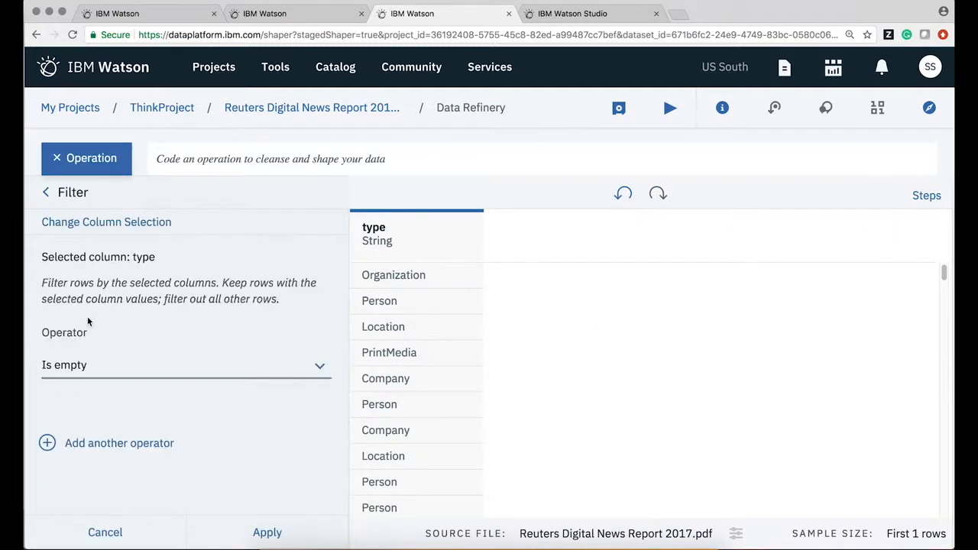
{"action": "left_click", "coordinate": [120, 368]}
{"action": "left_click", "coordinate": [63, 444]}
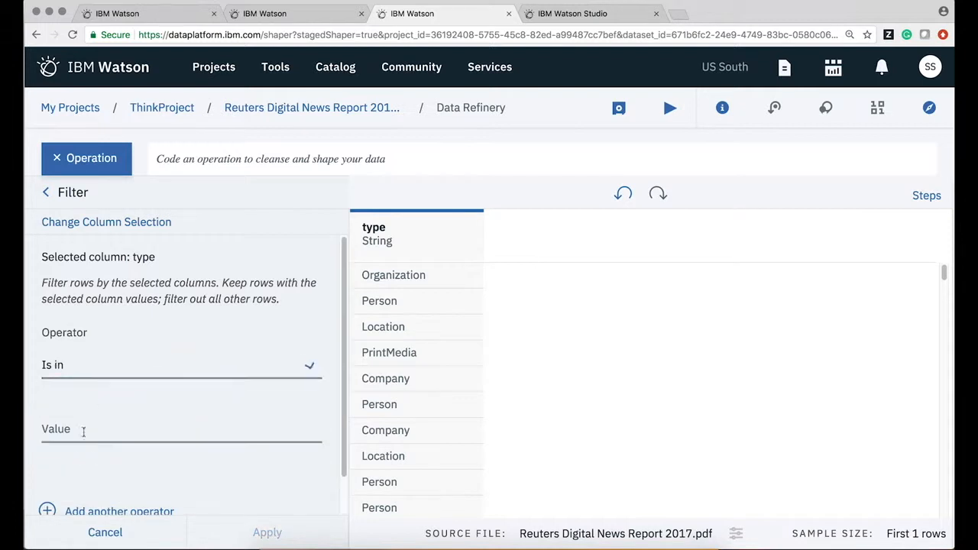
{"action": "left_click", "coordinate": [83, 425]}
{"action": "type", "text": "Comp"}
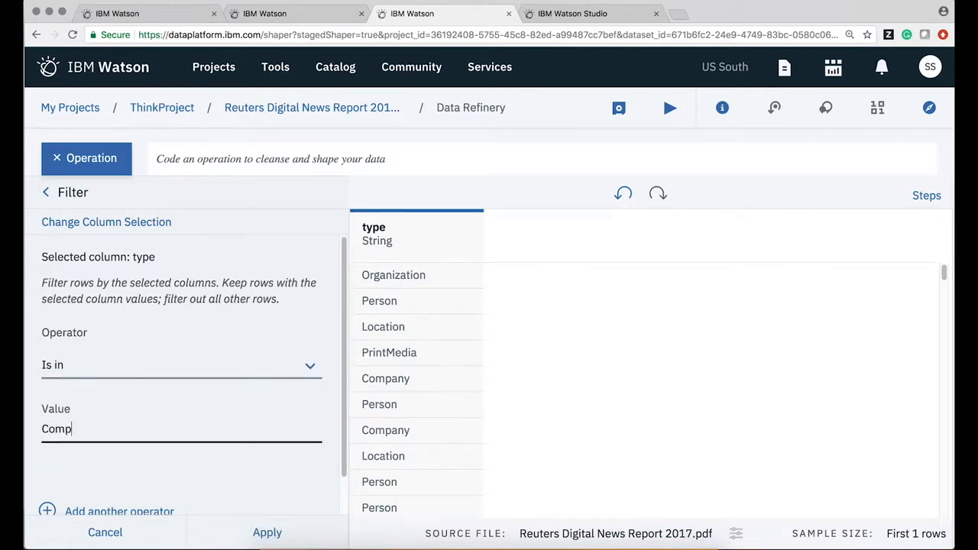
{"action": "type", "text": "any, Organizaation"}
{"action": "key", "text": "BackSpace"}
{"action": "key", "text": "BackSpace"}
{"action": "type", "text": "ion"}
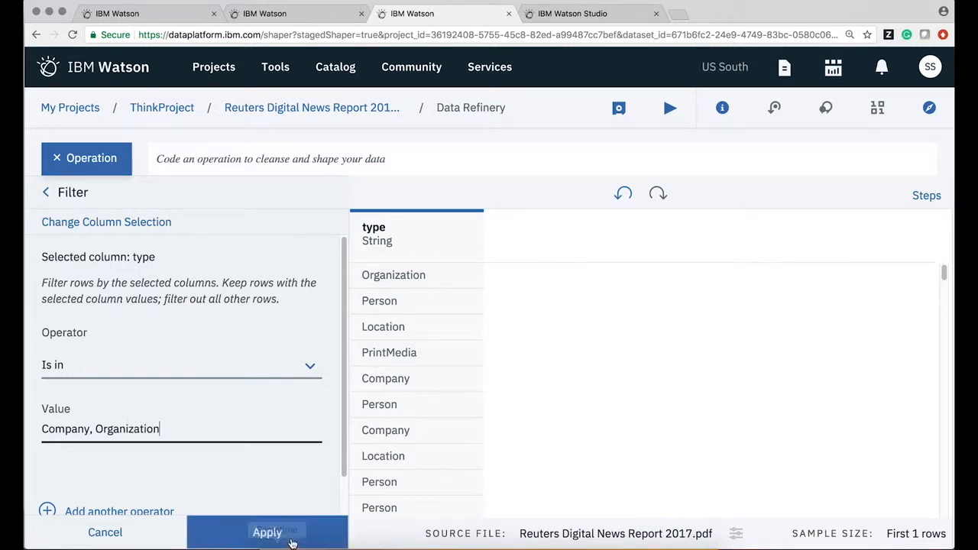
{"action": "left_click", "coordinate": [266, 531]}
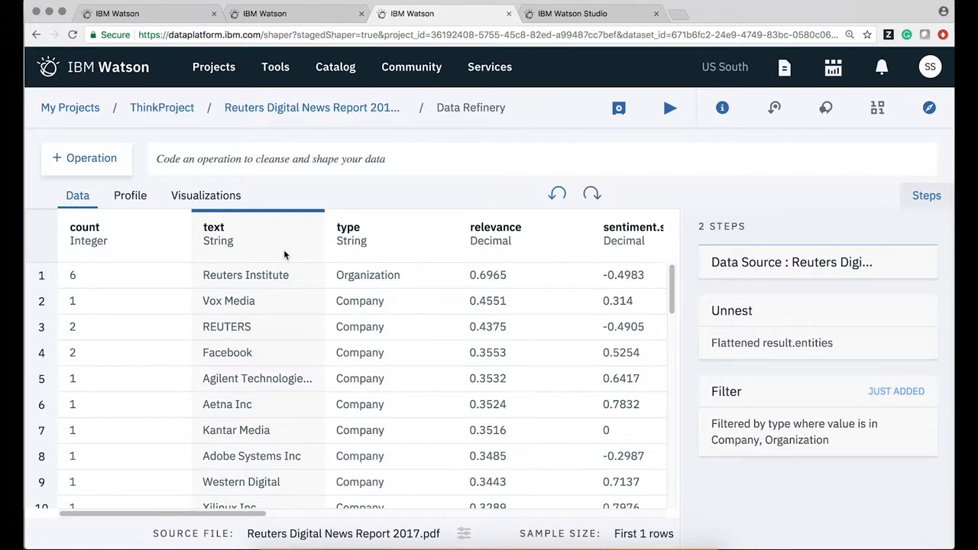
Start a Join operation on the filtered Reuters data and set it to an inner join
{"action": "left_click", "coordinate": [98, 158]}
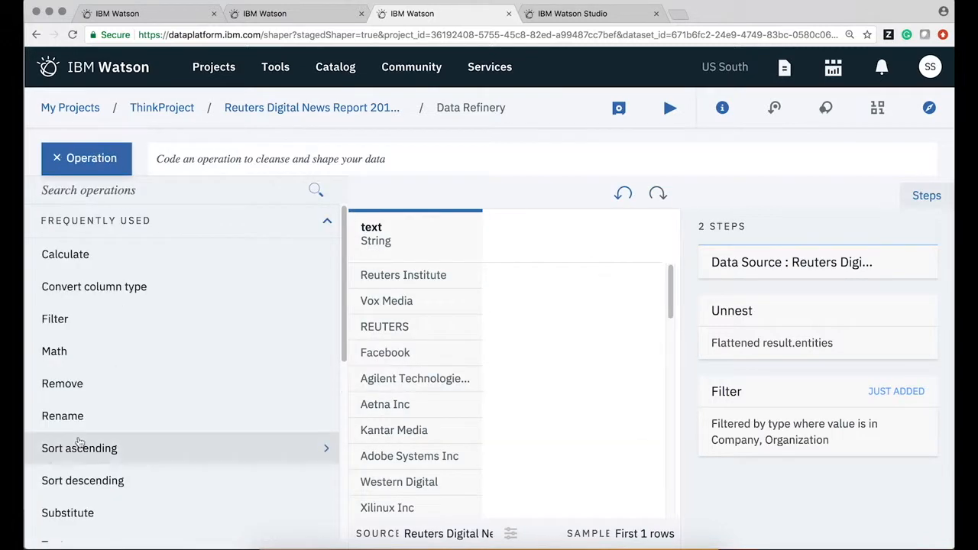
{"action": "scroll", "coordinate": [115, 479], "scroll_direction": "down", "scroll_amount": 10}
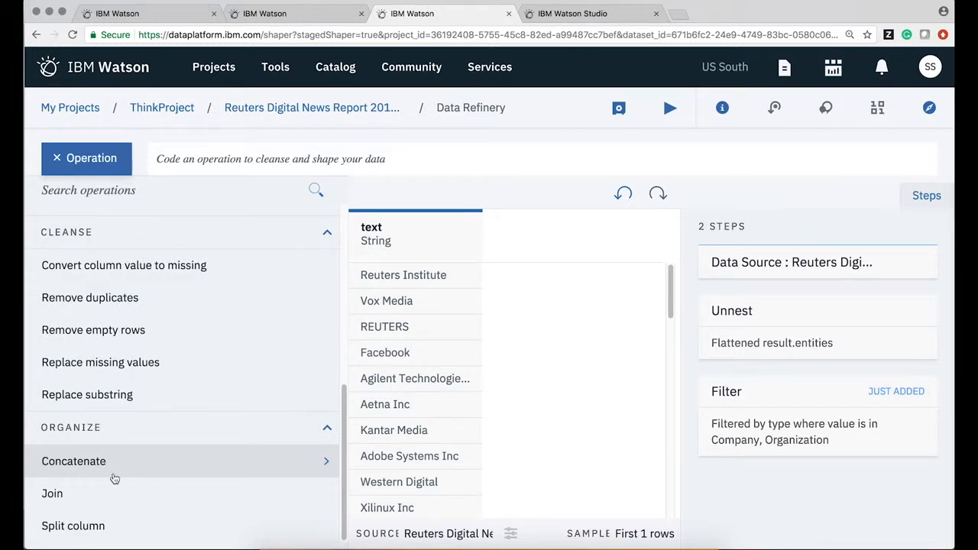
{"action": "left_click", "coordinate": [93, 496]}
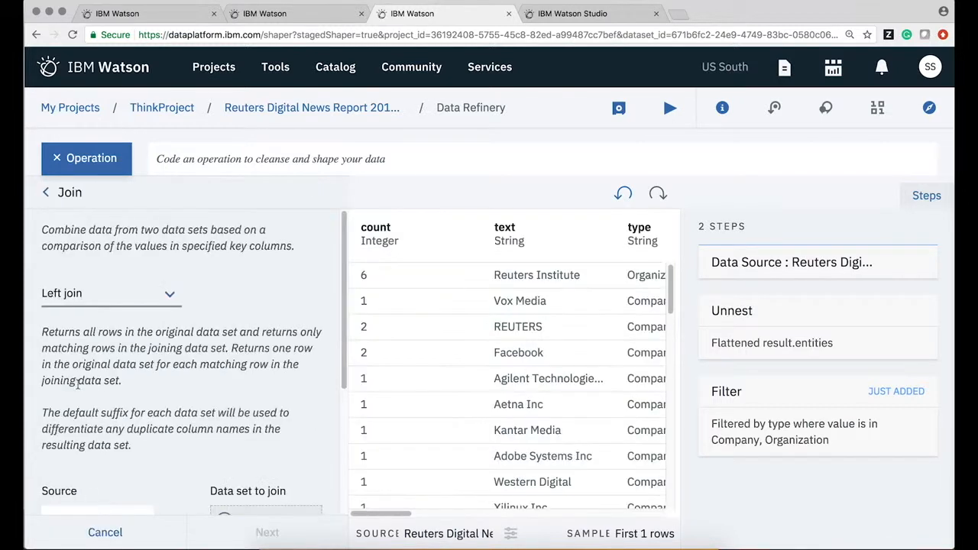
{"action": "left_click", "coordinate": [144, 304]}
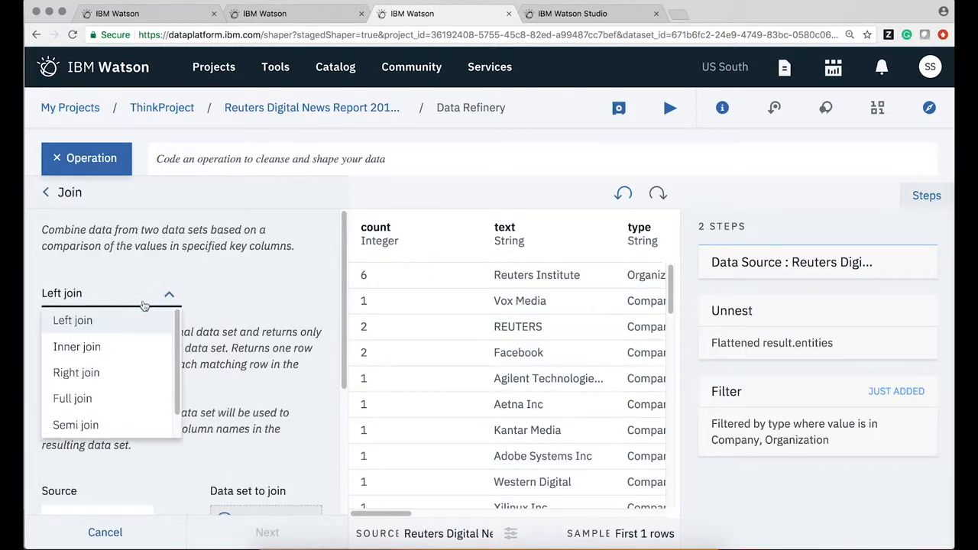
{"action": "left_click", "coordinate": [94, 350]}
{"action": "scroll", "coordinate": [295, 330], "scroll_direction": "down", "scroll_amount": 5}
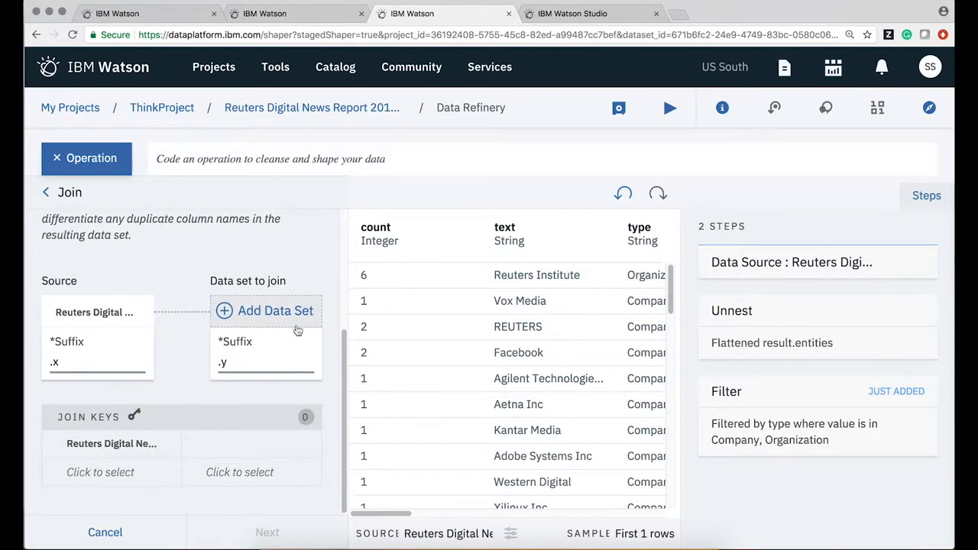
Check the sales flow's output in the other browser tab, then add SalesPerformance_analysis.csv as the data set to join
{"action": "left_click", "coordinate": [151, 15]}
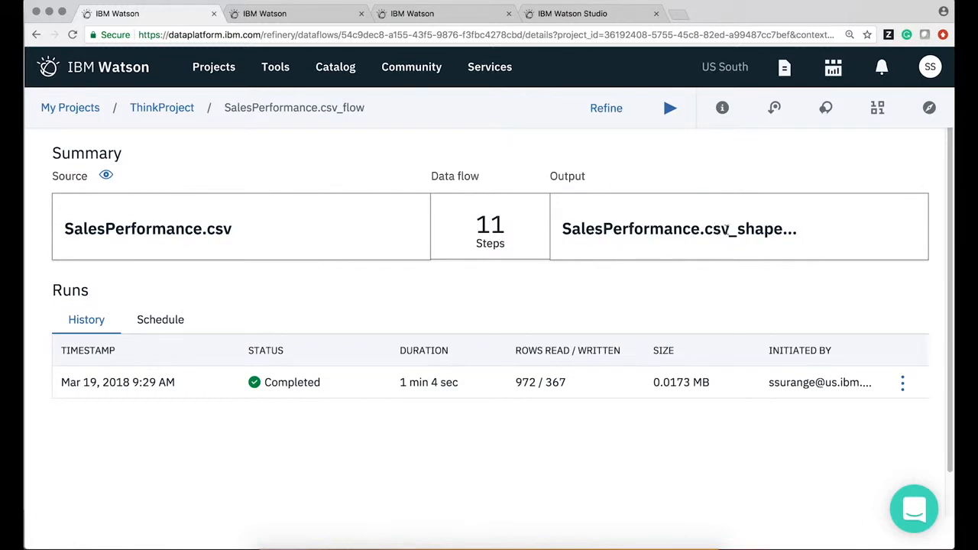
{"action": "left_click", "coordinate": [418, 18]}
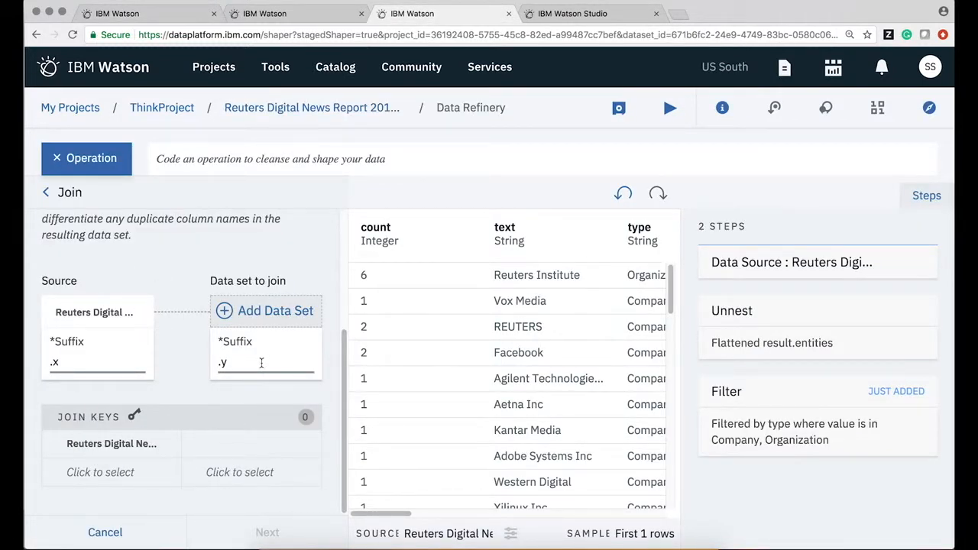
{"action": "left_click", "coordinate": [272, 316]}
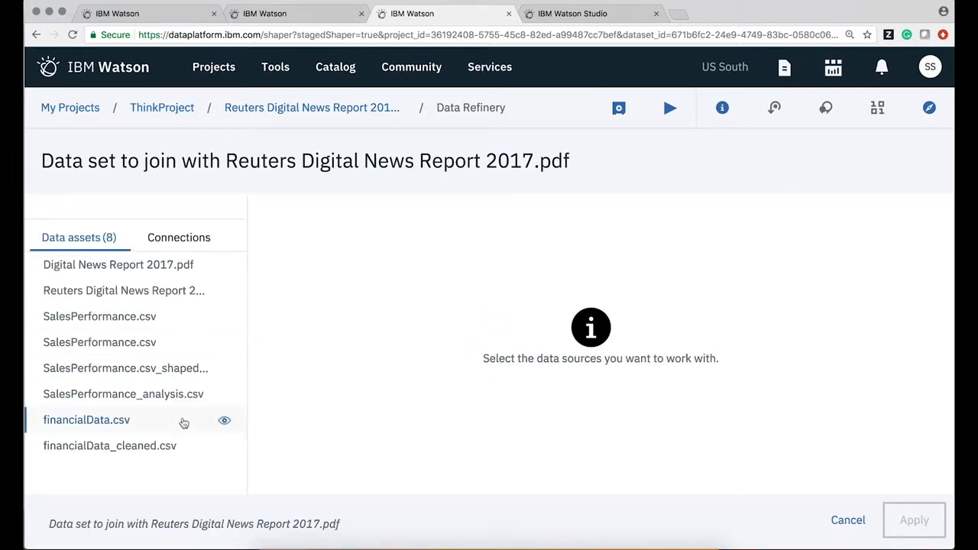
{"action": "left_click", "coordinate": [192, 370]}
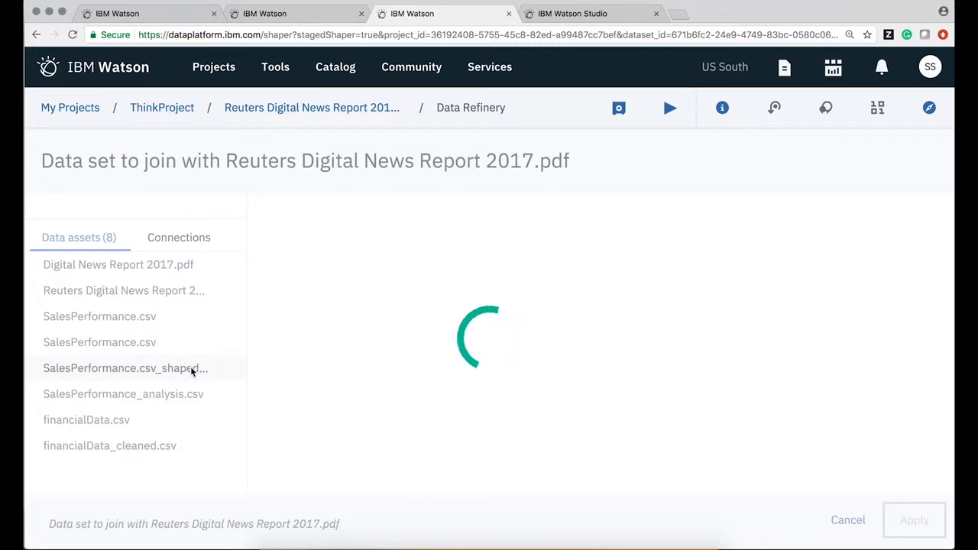
{"action": "left_click", "coordinate": [166, 401]}
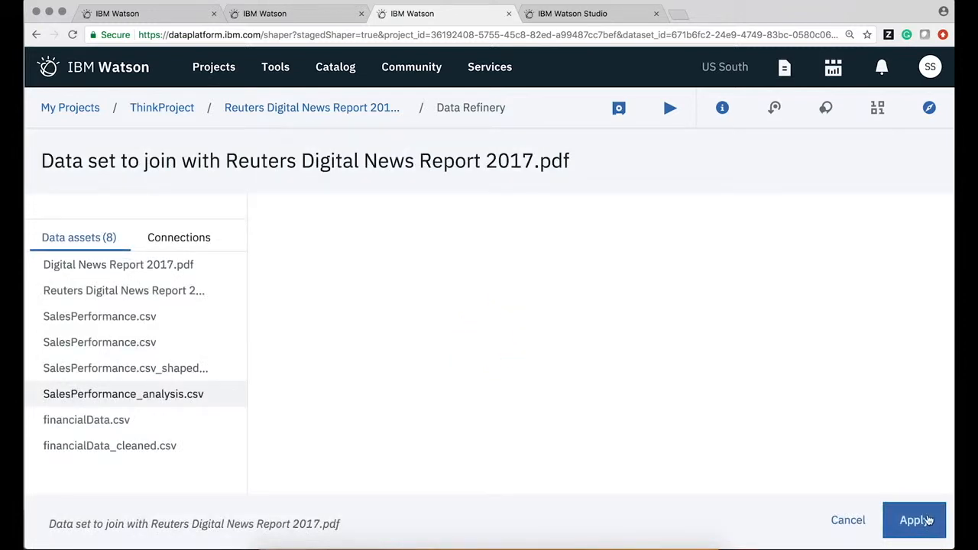
{"action": "left_click", "coordinate": [917, 521]}
Set the join keys to text for the Reuters report and CompanyName for the sales data, and proceed to column selection
{"action": "left_click", "coordinate": [107, 472]}
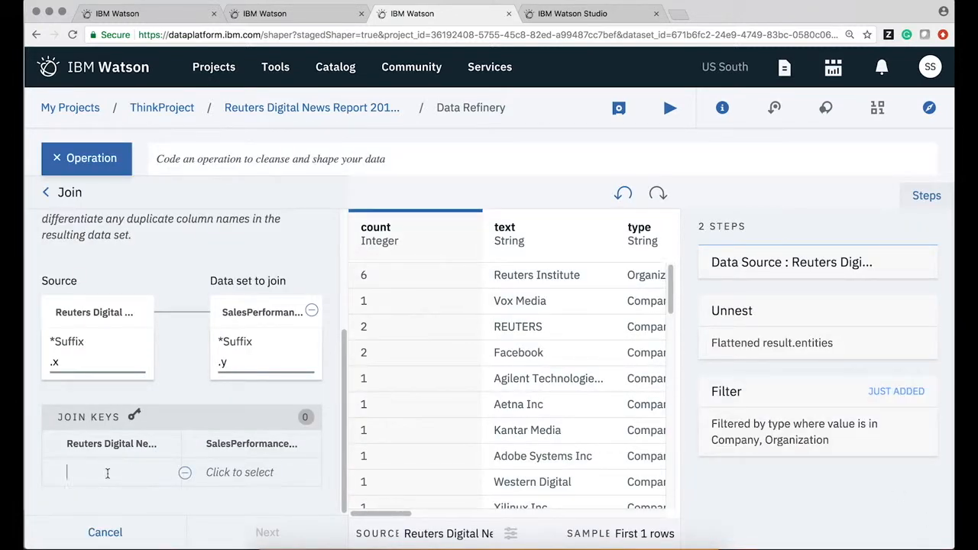
{"action": "scroll", "coordinate": [104, 485], "scroll_direction": "down", "scroll_amount": 2}
{"action": "scroll", "coordinate": [104, 485], "scroll_direction": "up", "scroll_amount": 8}
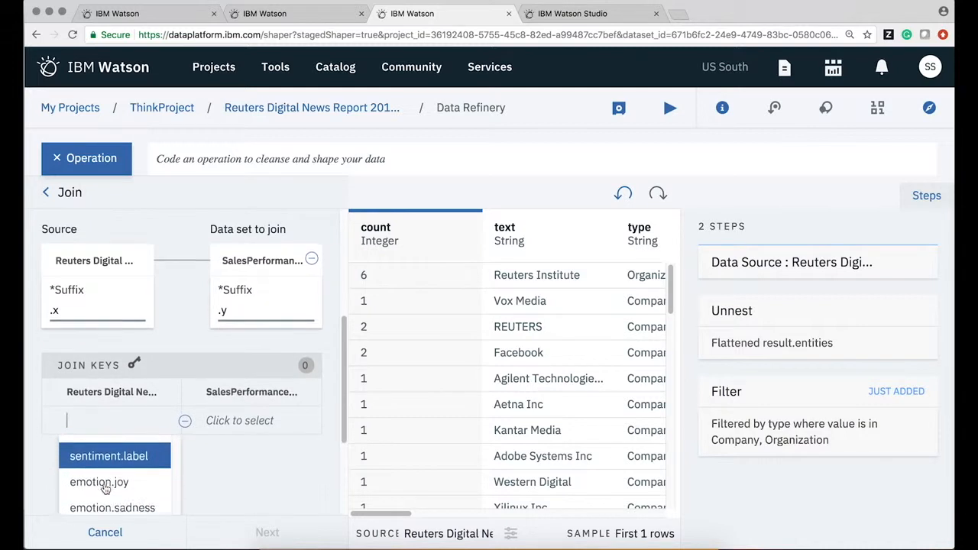
{"action": "scroll", "coordinate": [105, 489], "scroll_direction": "down", "scroll_amount": 2}
{"action": "scroll", "coordinate": [115, 505], "scroll_direction": "up", "scroll_amount": 3}
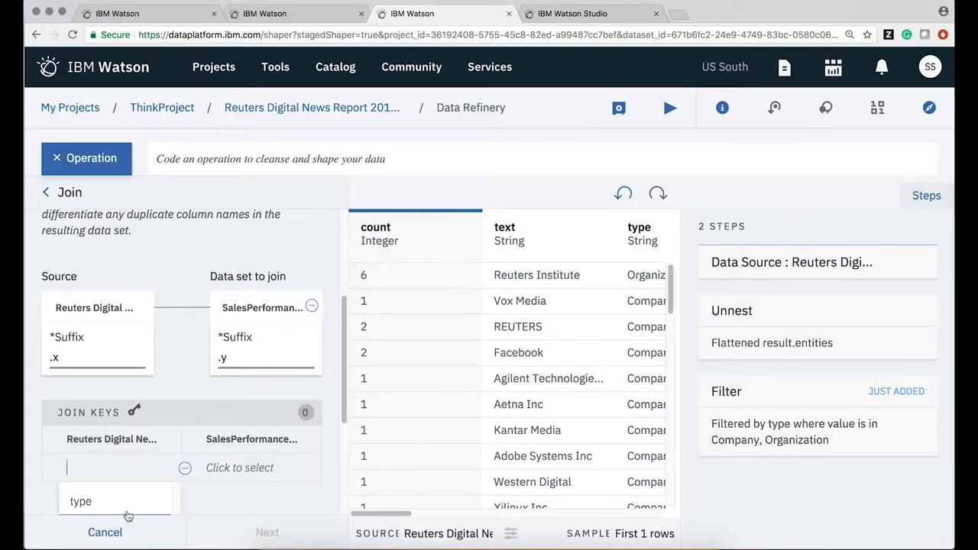
{"action": "scroll", "coordinate": [126, 513], "scroll_direction": "up", "scroll_amount": 1}
{"action": "scroll", "coordinate": [339, 386], "scroll_direction": "down", "scroll_amount": 2}
{"action": "scroll", "coordinate": [339, 386], "scroll_direction": "down", "scroll_amount": 2}
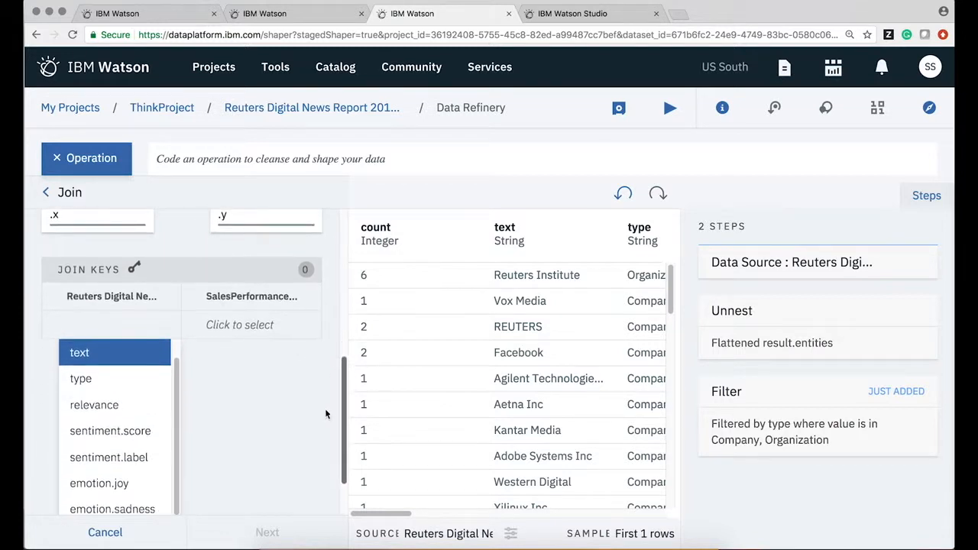
{"action": "scroll", "coordinate": [84, 386], "scroll_direction": "up", "scroll_amount": 1}
{"action": "scroll", "coordinate": [84, 387], "scroll_direction": "up", "scroll_amount": 1}
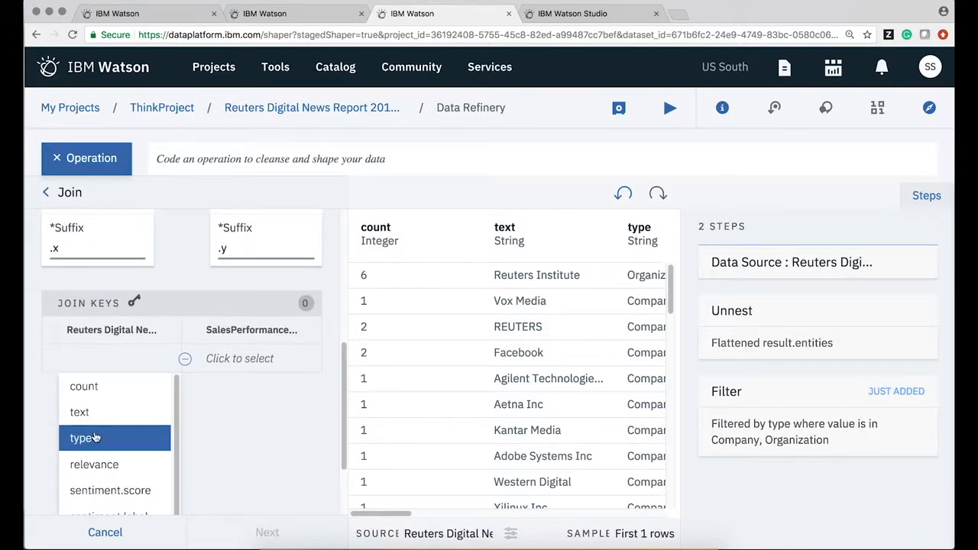
{"action": "left_click", "coordinate": [99, 415]}
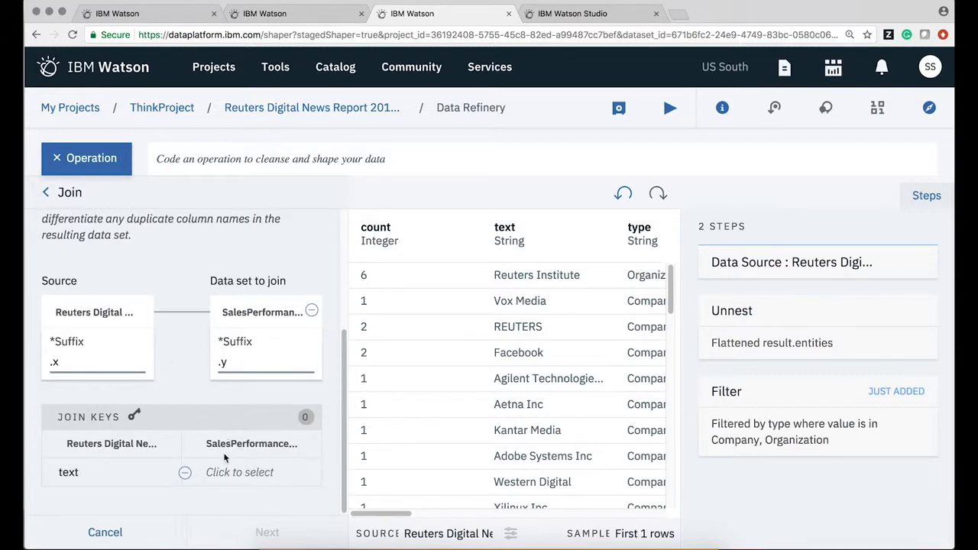
{"action": "left_click", "coordinate": [228, 472]}
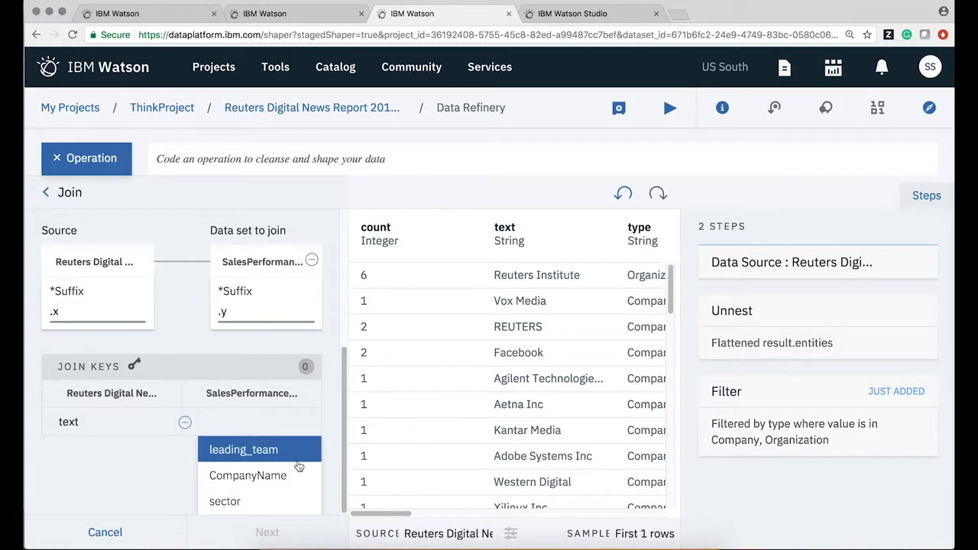
{"action": "left_click", "coordinate": [289, 474]}
{"action": "left_click", "coordinate": [269, 532]}
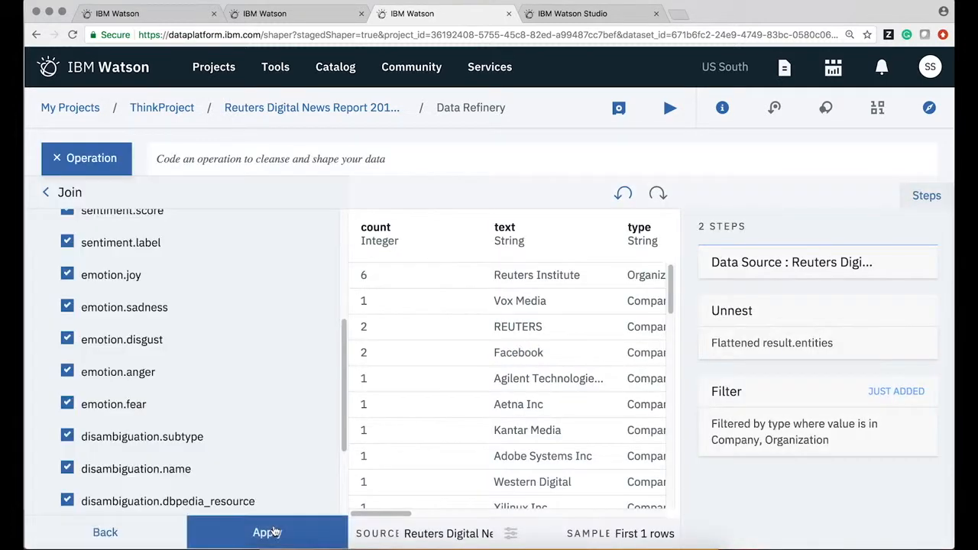
Limit the join's resulting columns to text, sentiment.score, sentiment.label, leading_team, sector and sum_sales
{"action": "scroll", "coordinate": [224, 310], "scroll_direction": "up", "scroll_amount": 5}
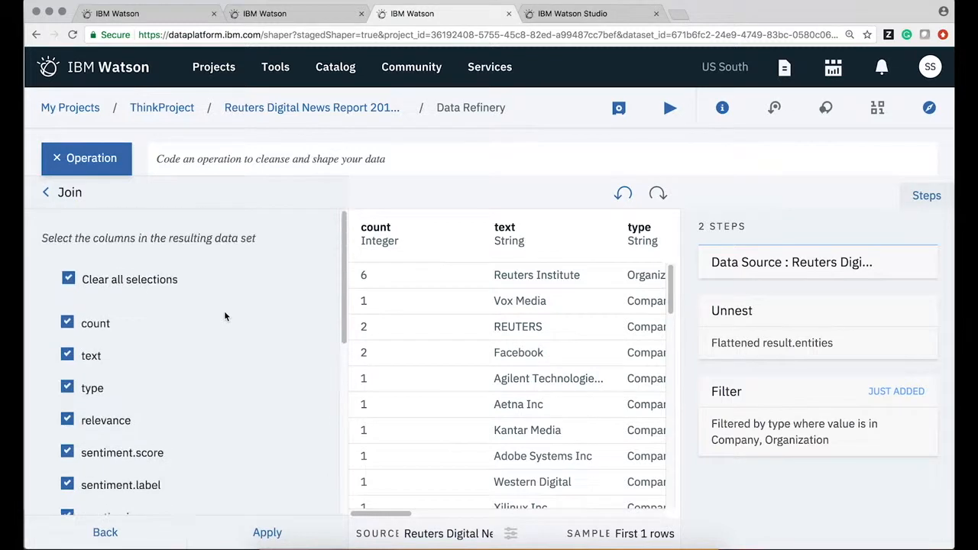
{"action": "left_click", "coordinate": [74, 281]}
{"action": "scroll", "coordinate": [212, 345], "scroll_direction": "down", "scroll_amount": 2}
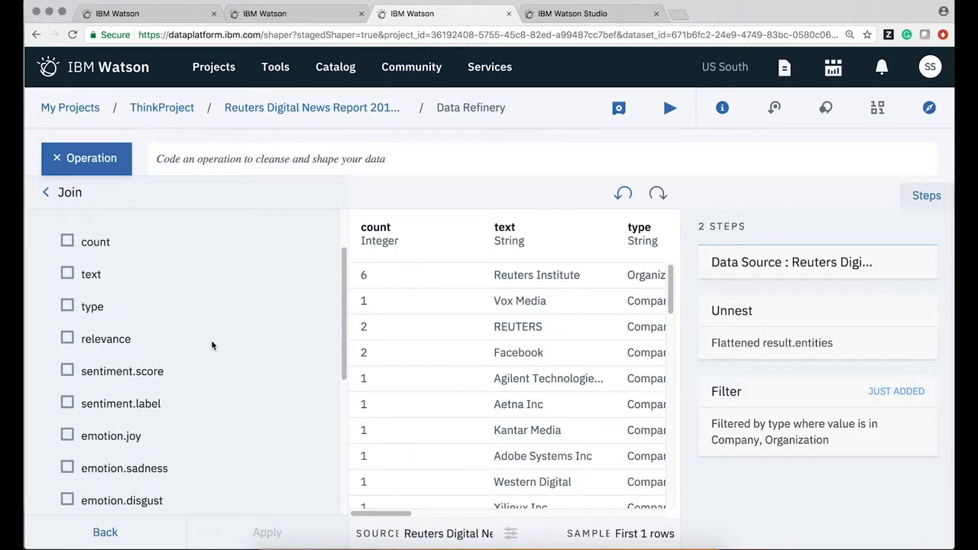
{"action": "left_click", "coordinate": [70, 275]}
{"action": "left_click", "coordinate": [67, 370]}
{"action": "left_click", "coordinate": [67, 403]}
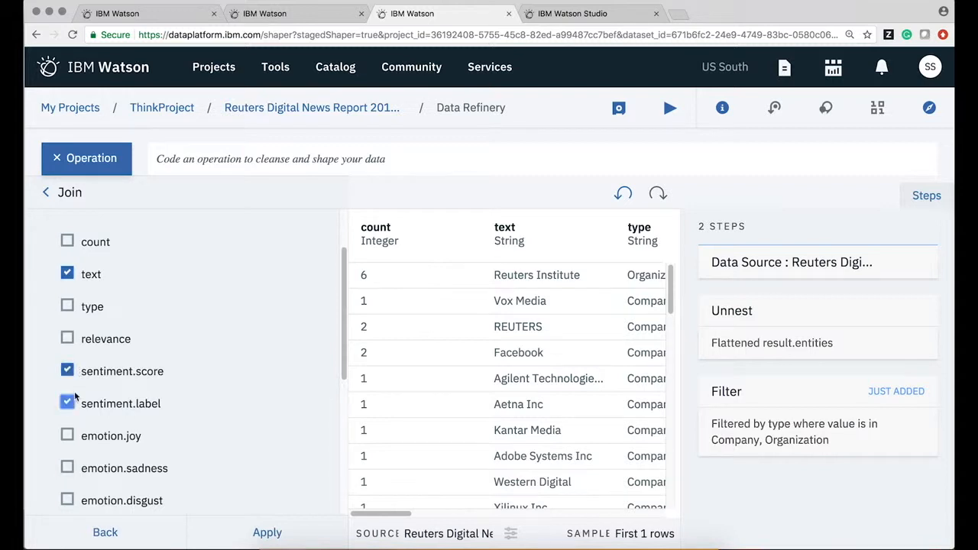
{"action": "scroll", "coordinate": [188, 436], "scroll_direction": "down", "scroll_amount": 5}
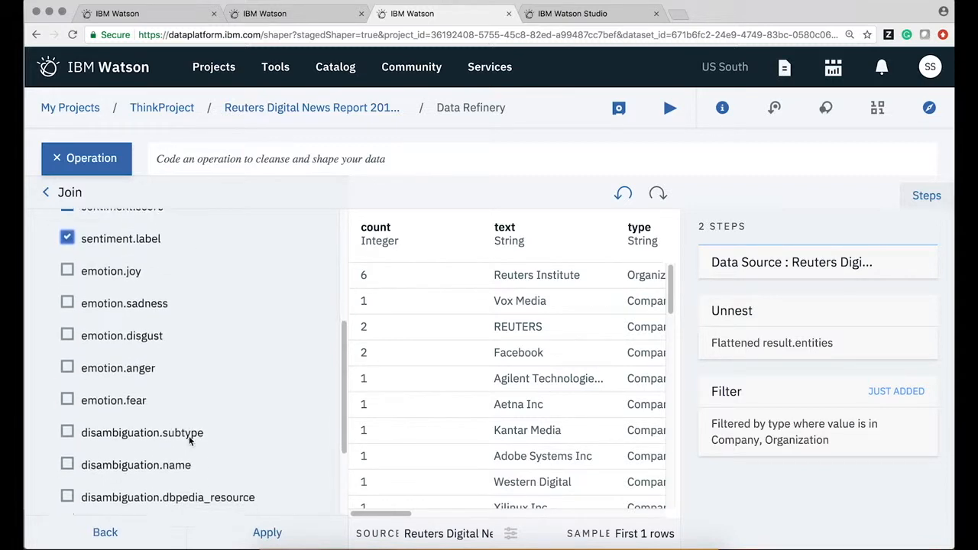
{"action": "left_click", "coordinate": [68, 447]}
{"action": "left_click", "coordinate": [67, 479]}
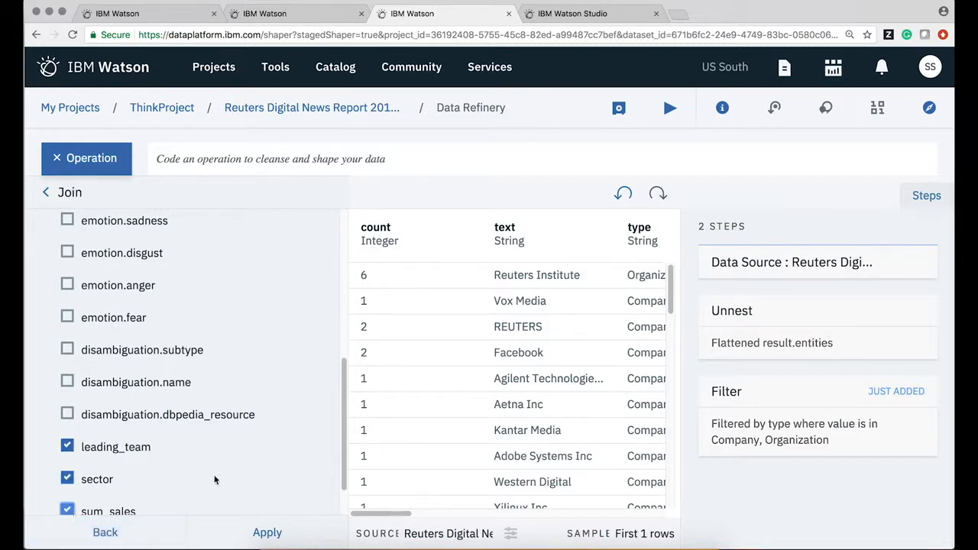
Review the selected result columns and apply the join
{"action": "scroll", "coordinate": [231, 479], "scroll_direction": "up", "scroll_amount": 5}
{"action": "scroll", "coordinate": [231, 478], "scroll_direction": "up", "scroll_amount": 1}
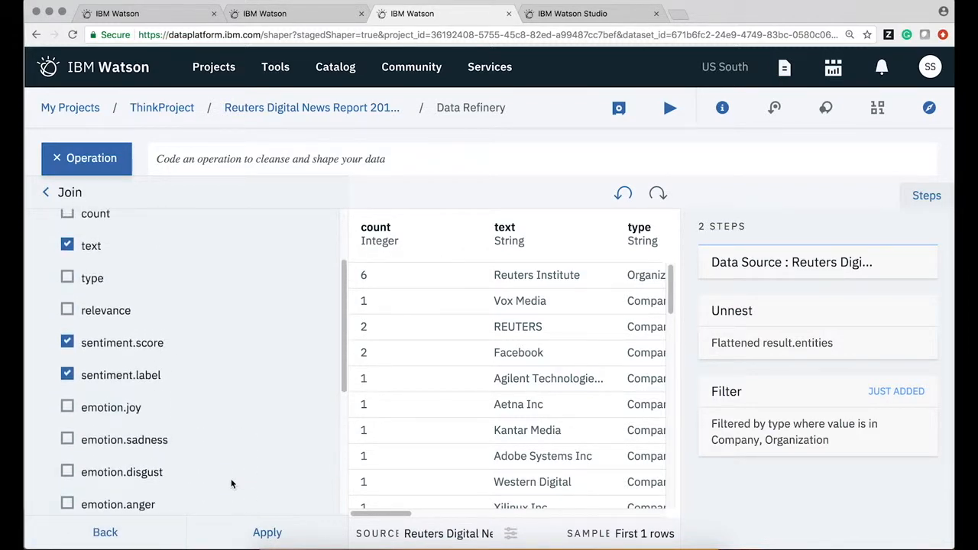
{"action": "scroll", "coordinate": [230, 478], "scroll_direction": "down", "scroll_amount": 1}
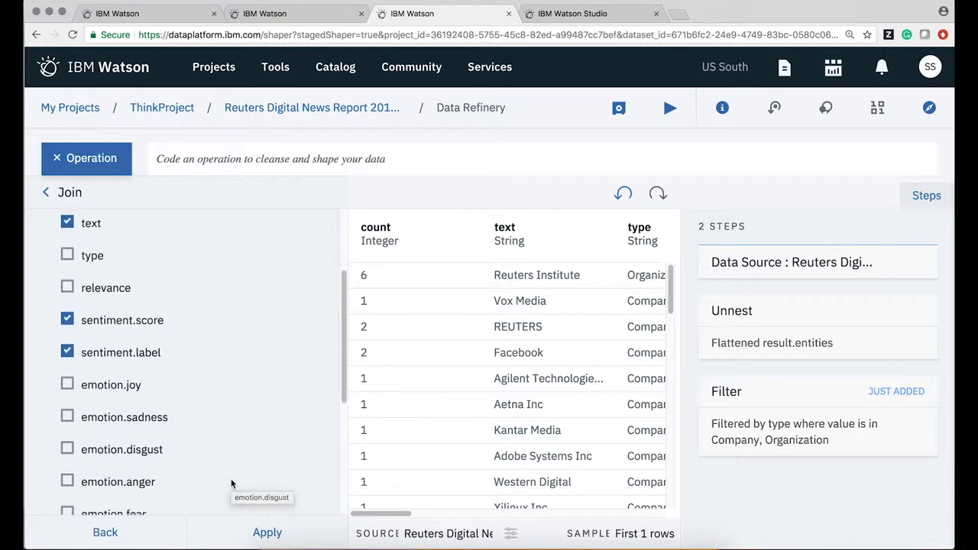
{"action": "scroll", "coordinate": [231, 478], "scroll_direction": "up", "scroll_amount": 1}
{"action": "scroll", "coordinate": [231, 479], "scroll_direction": "down", "scroll_amount": 5}
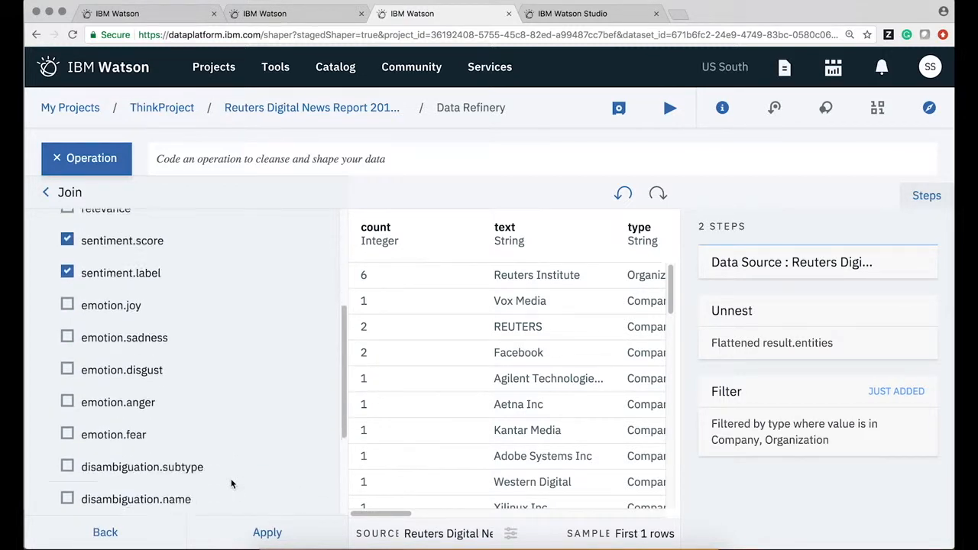
{"action": "left_click", "coordinate": [282, 534]}
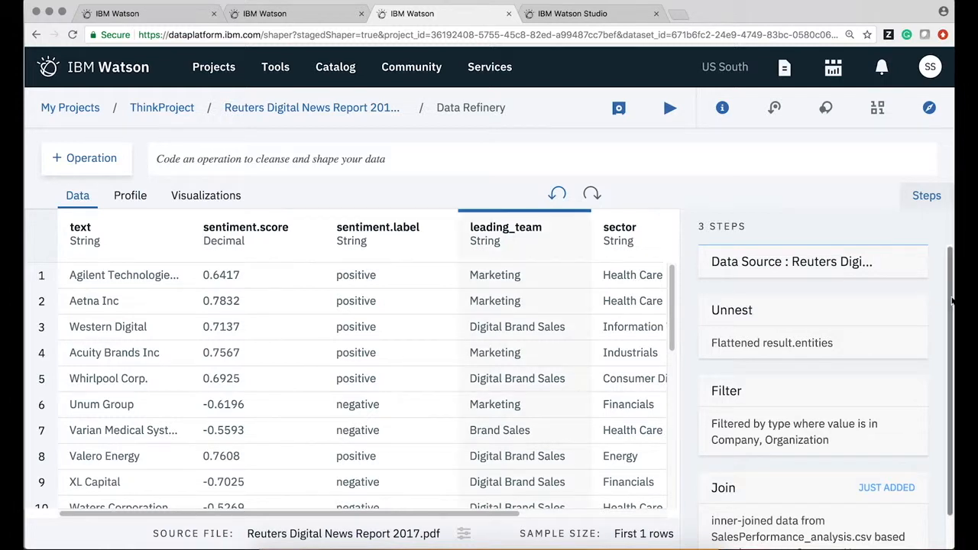
Hide the list of steps beside the joined table and switch to the Keynote presentation
{"action": "left_click", "coordinate": [927, 203]}
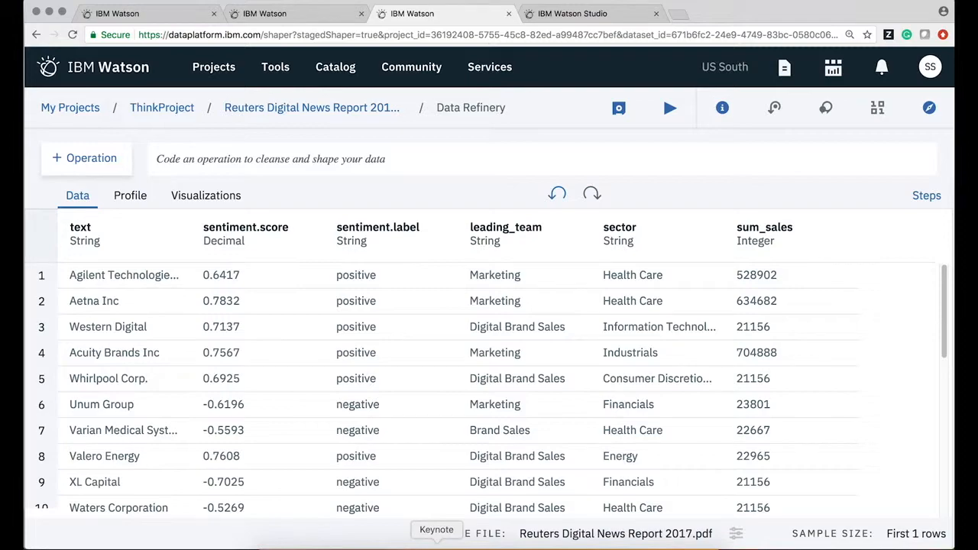
{"action": "left_click", "coordinate": [437, 544]}
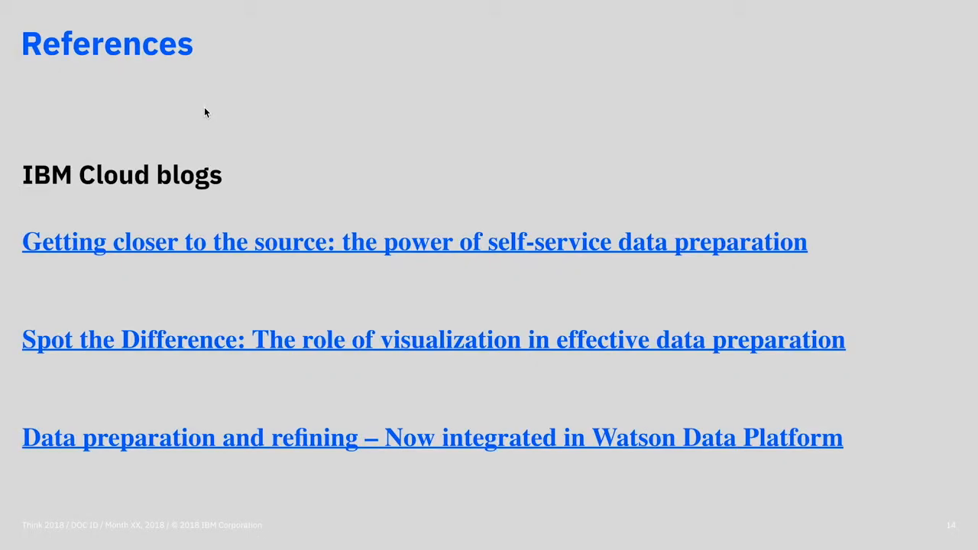